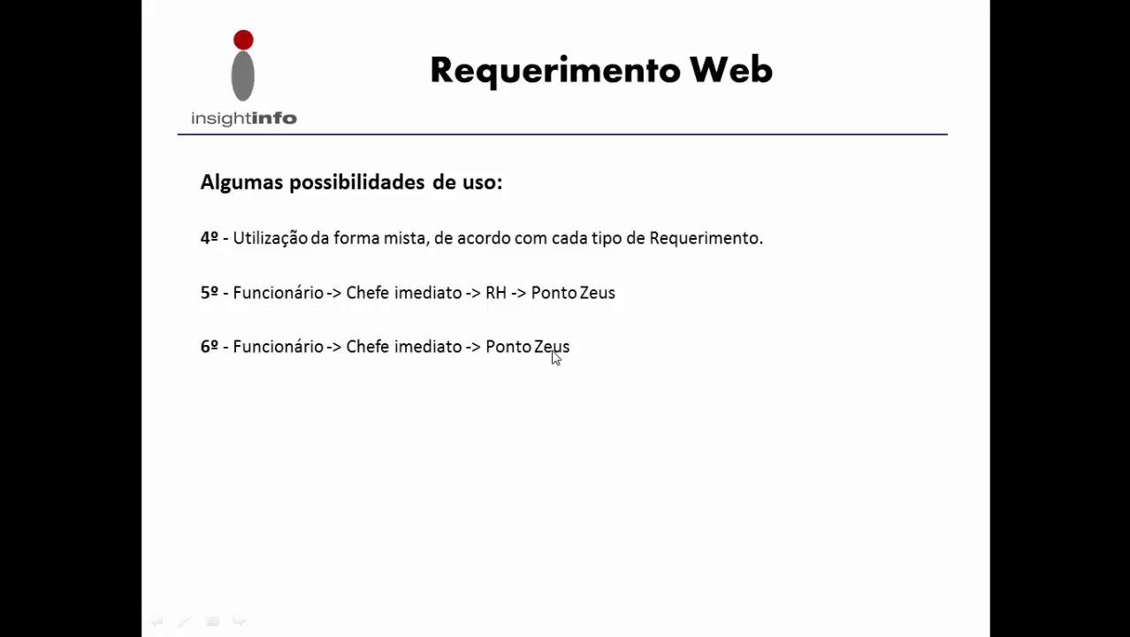
Step: Advance the Requerimento Web slideshow past the last slide to the end screen
click(391, 426)
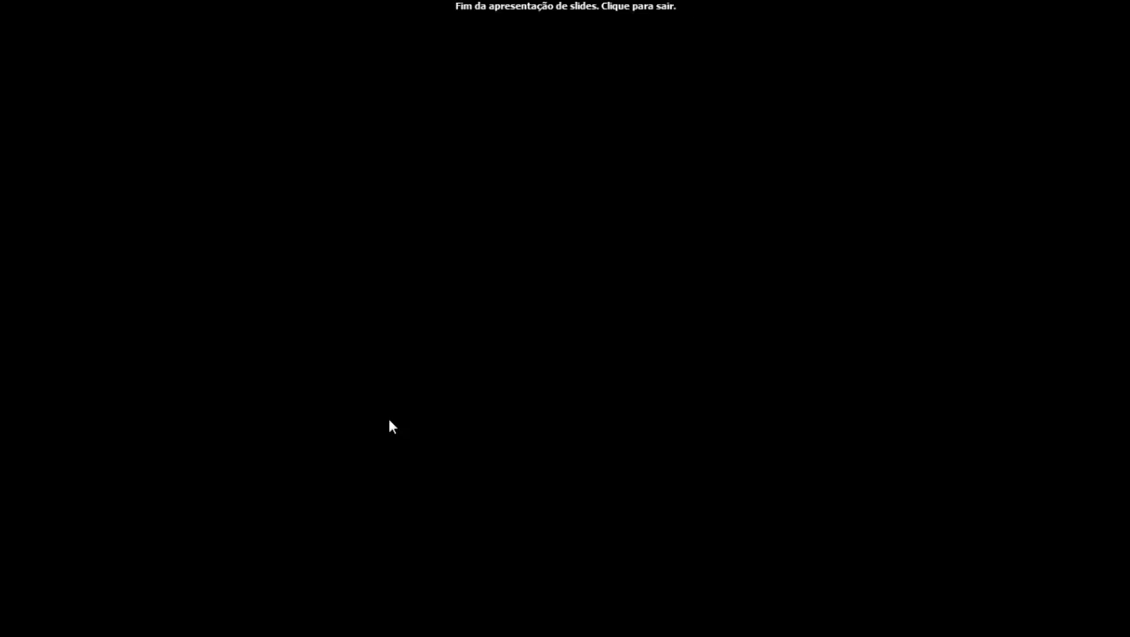
Step: Exit the slideshow and launch the Zeus shortcut in the APRESENTAÇÃO folder
click(390, 422)
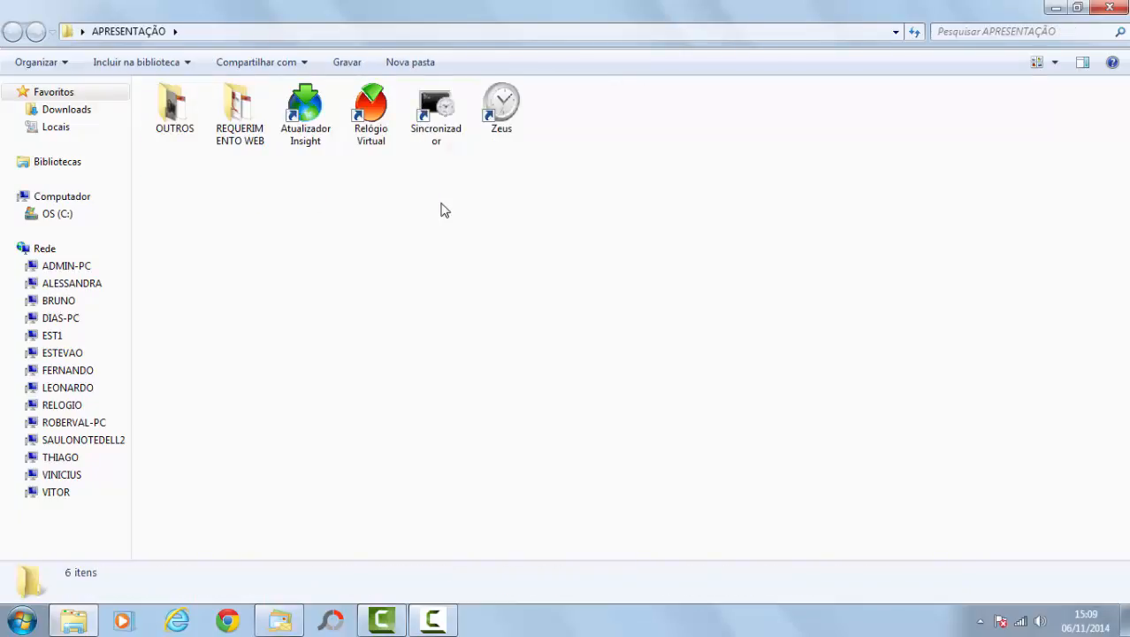
click(501, 109)
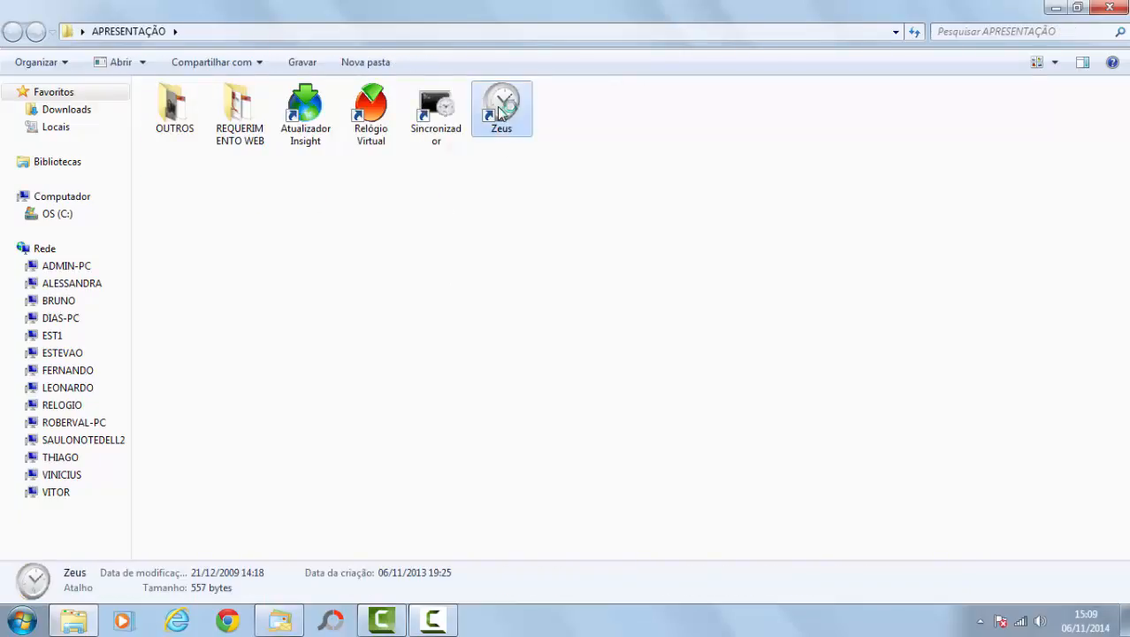
double_click(500, 110)
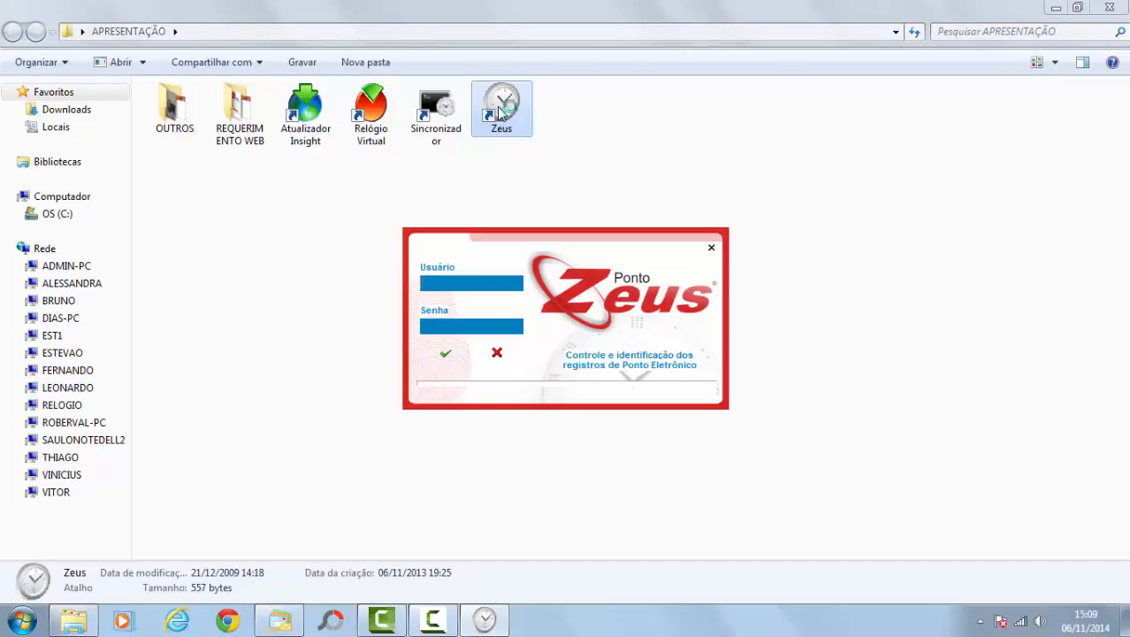
Step: Log in to Zeus as user INSIGHT with the account password
text(INSI)
key(BackSpace)
key(BackSpace)
key(BackSpace)
key(BackSpace)
text(INSIGHT)
key(Tab)
text(123)
key(Return)
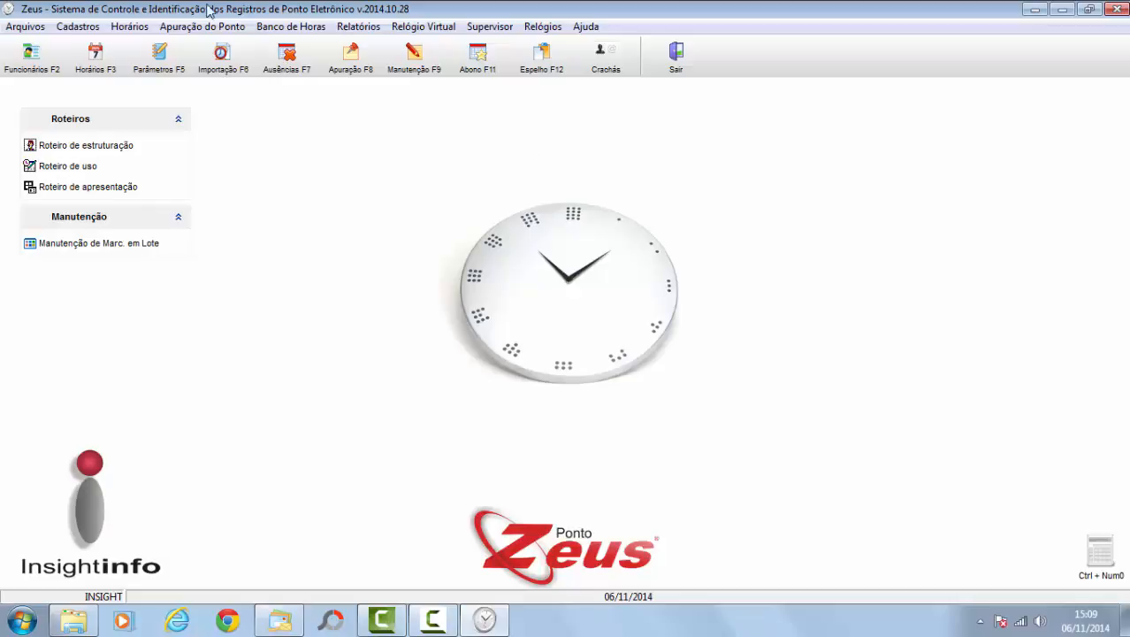
Step: Open Definição de Visualização on its Visualizações Específicas > Requerimentos tab
click(497, 28)
click(506, 67)
click(473, 103)
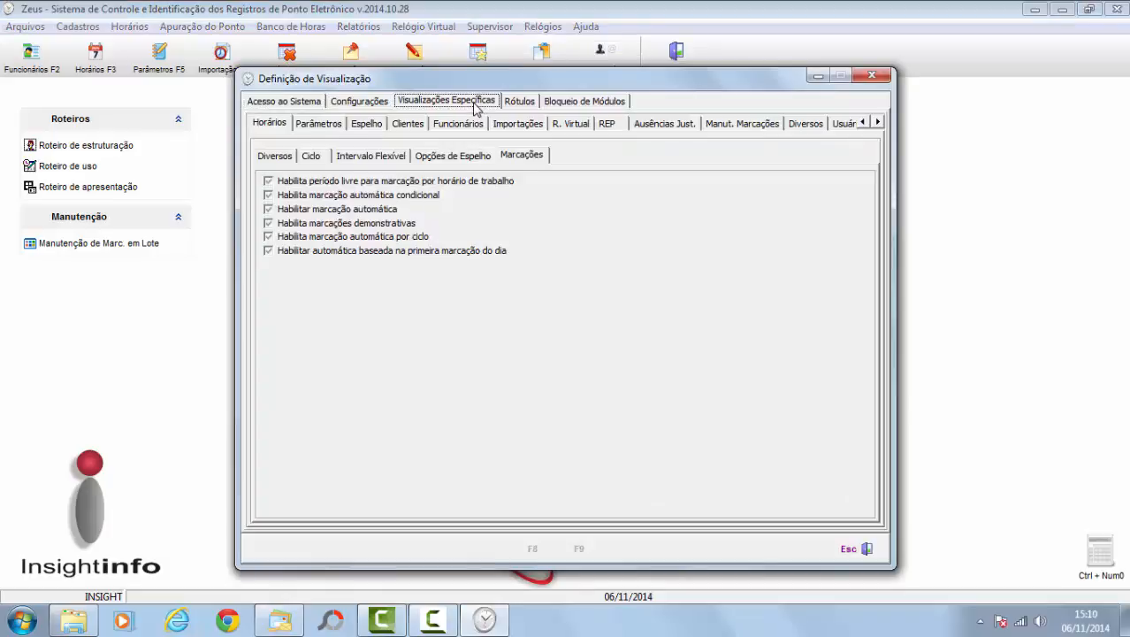
click(878, 123)
click(878, 123)
click(878, 123)
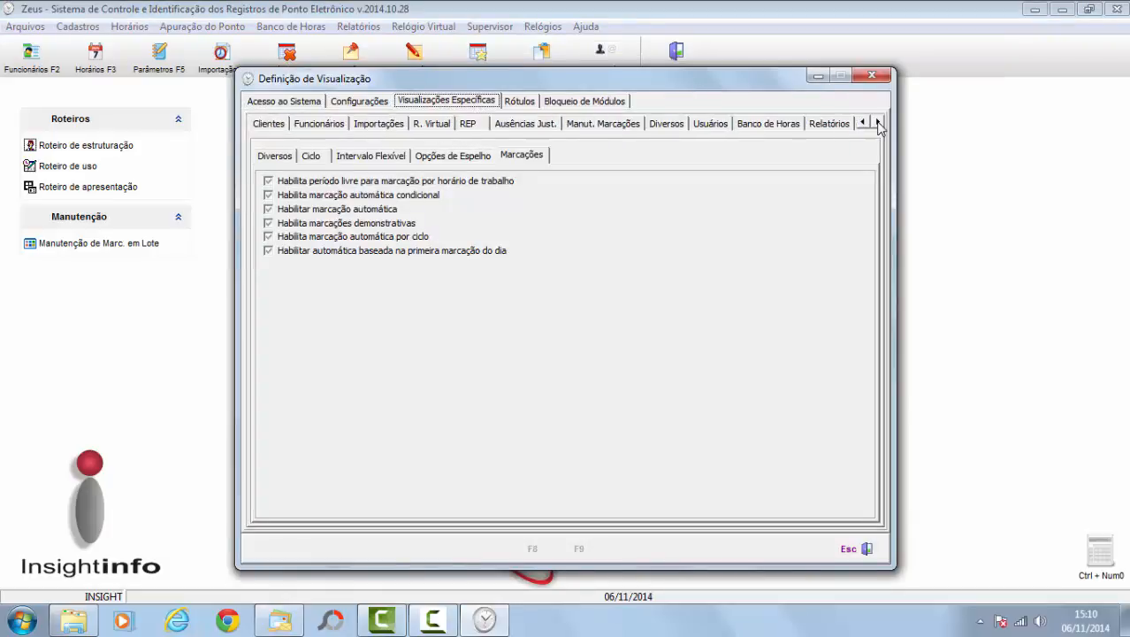
click(878, 123)
click(878, 123)
click(878, 123)
click(817, 124)
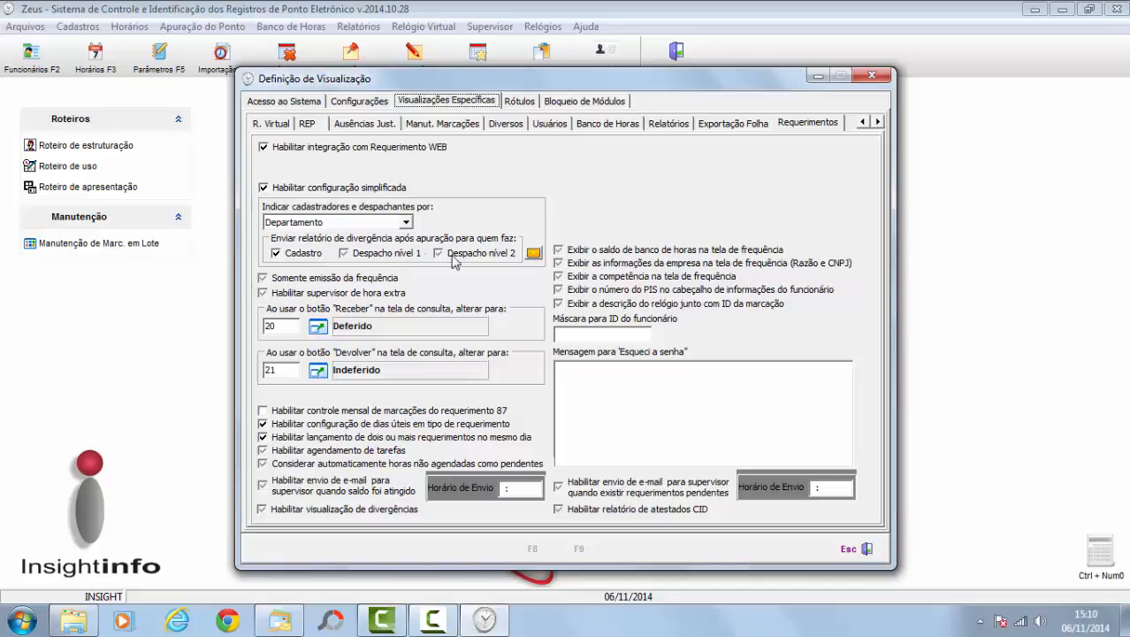
key(ctrl+shift+Tab)
key(ctrl+shift+Tab)
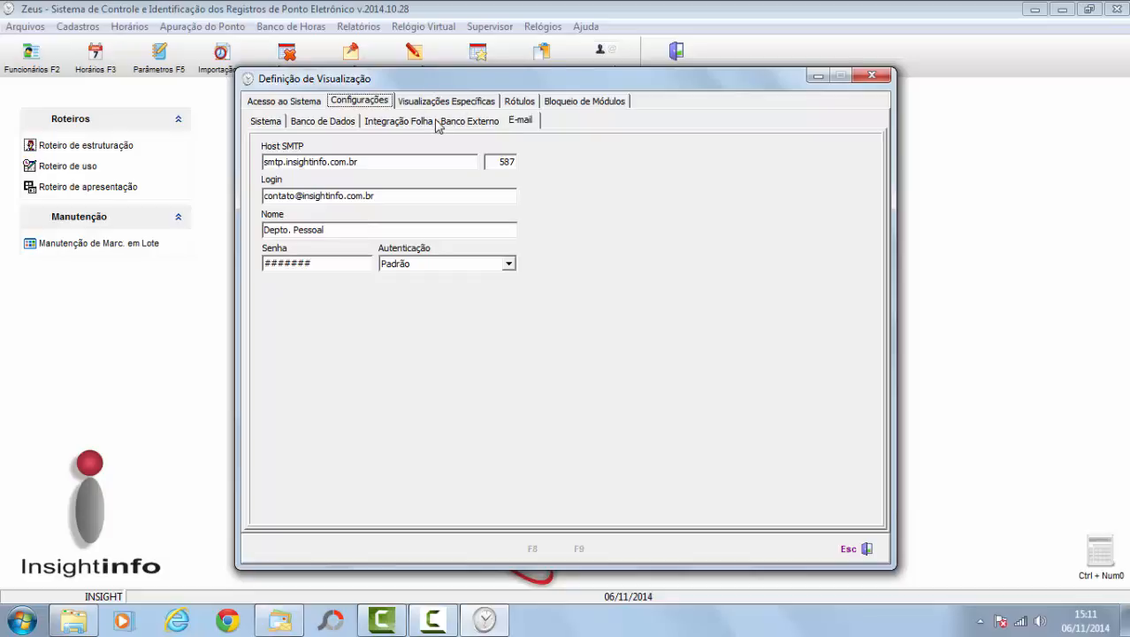
click(343, 126)
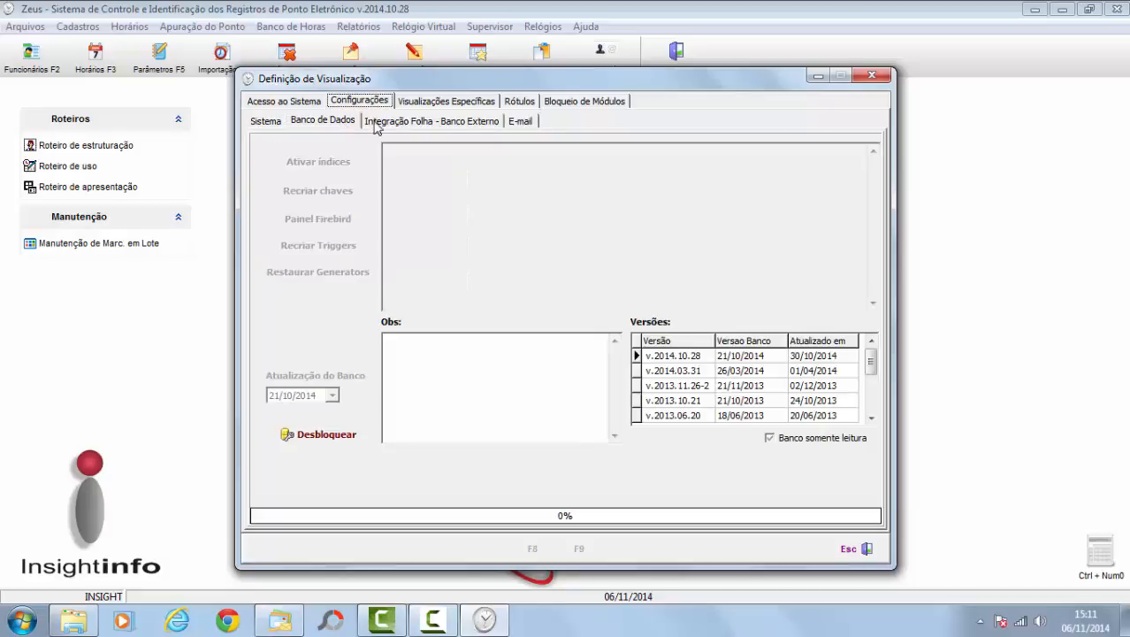
click(520, 125)
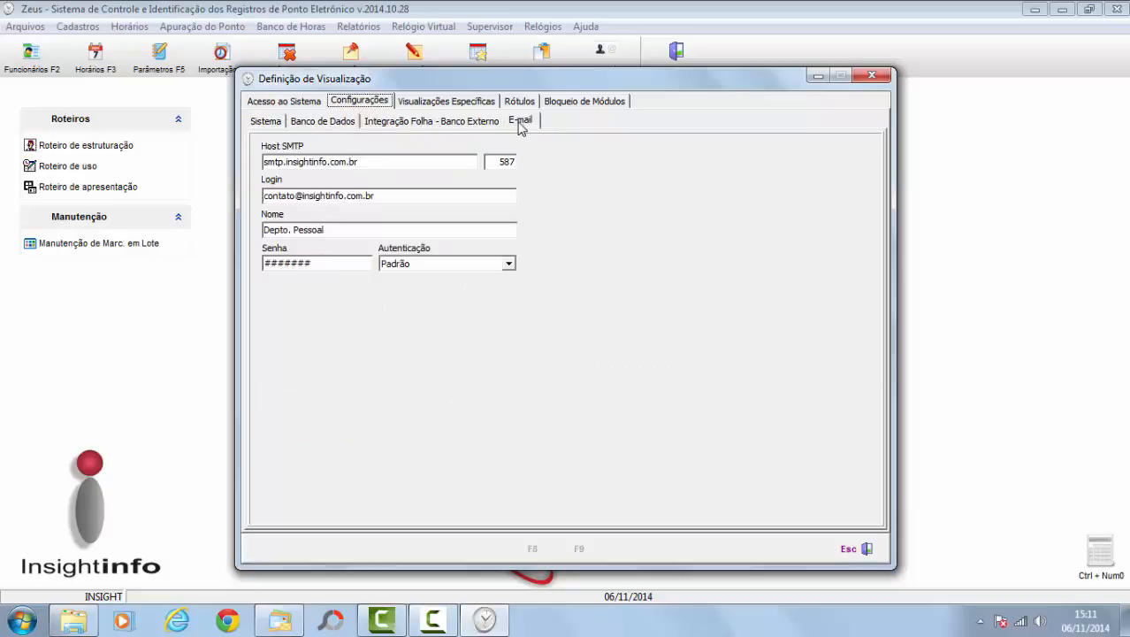
click(449, 102)
click(878, 122)
click(878, 122)
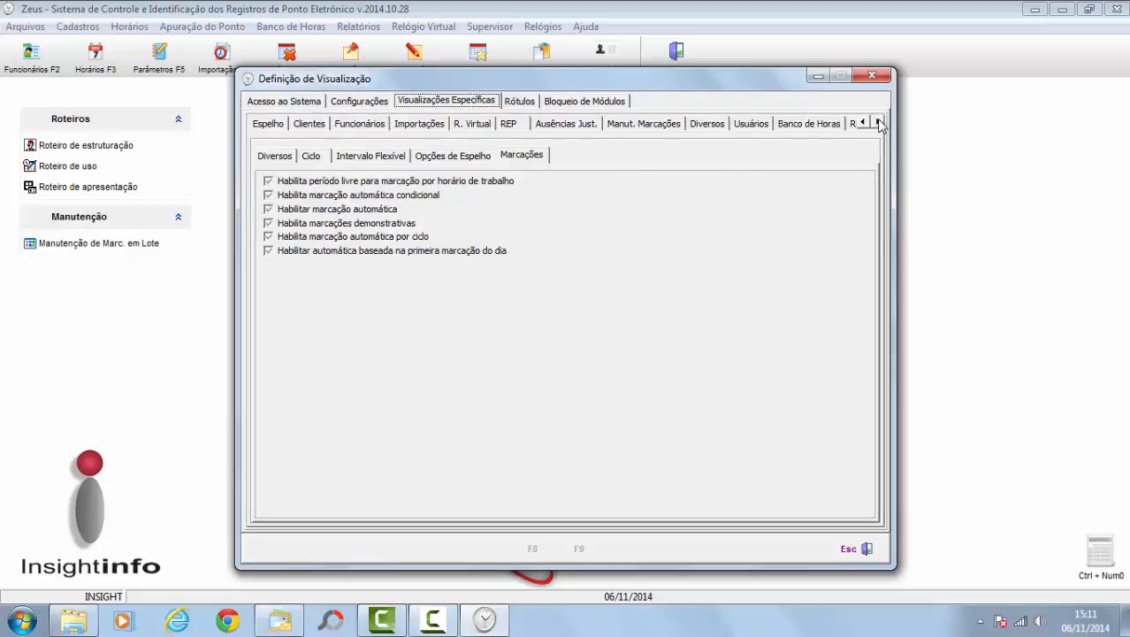
click(878, 122)
click(878, 122)
click(877, 122)
click(878, 122)
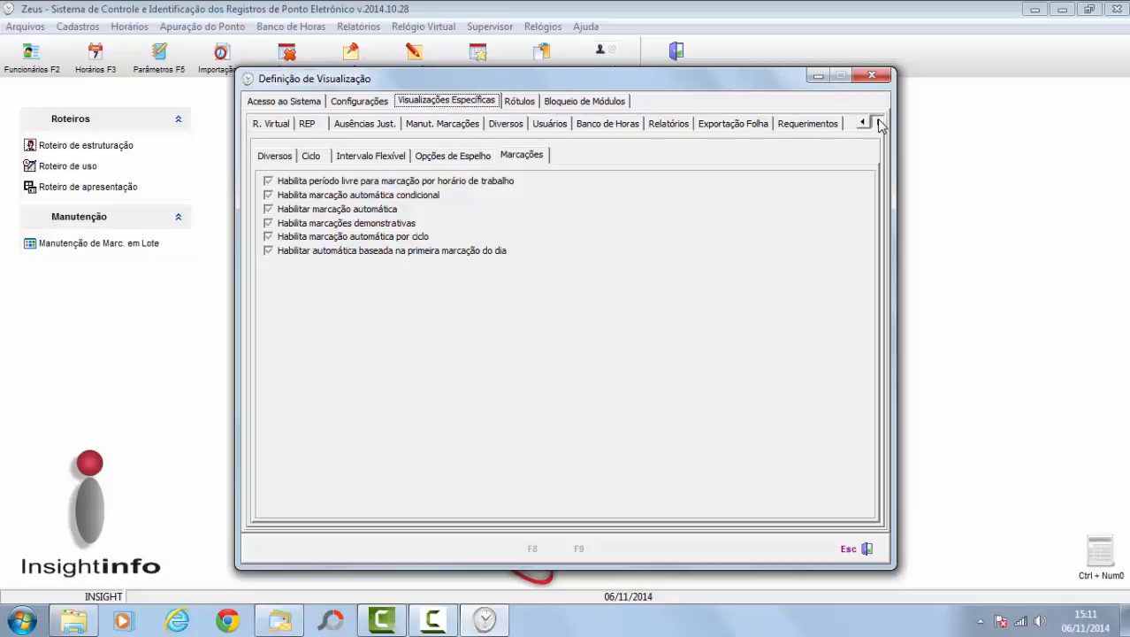
click(803, 125)
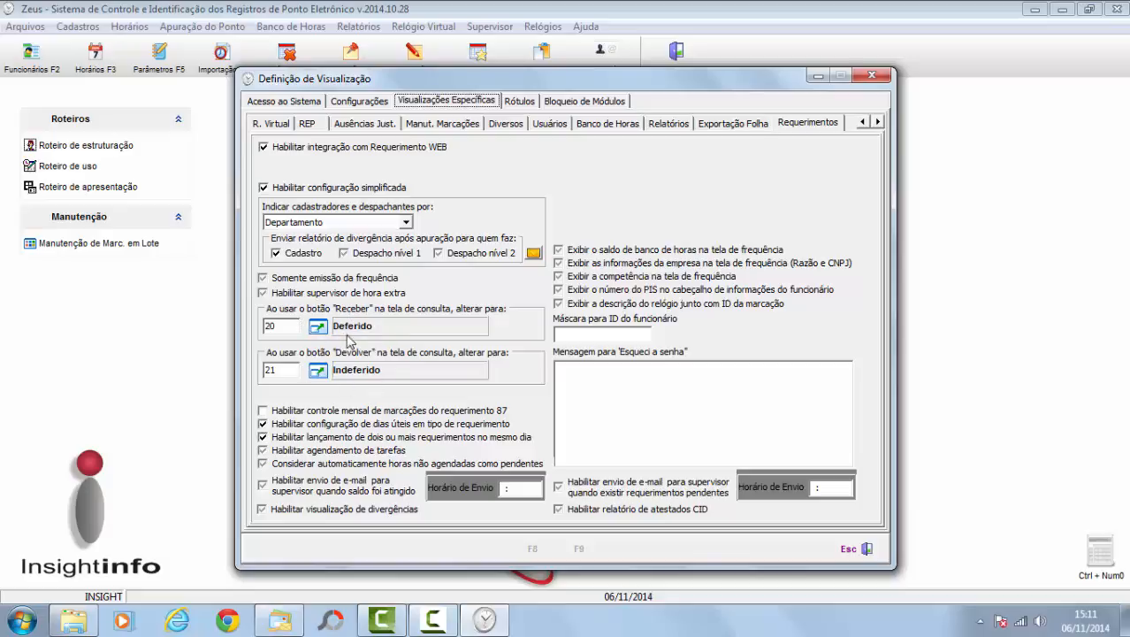
Step: Open the first employee's record for editing and view its Informações de Acesso permissions
mouse_move(279, 620)
click(875, 76)
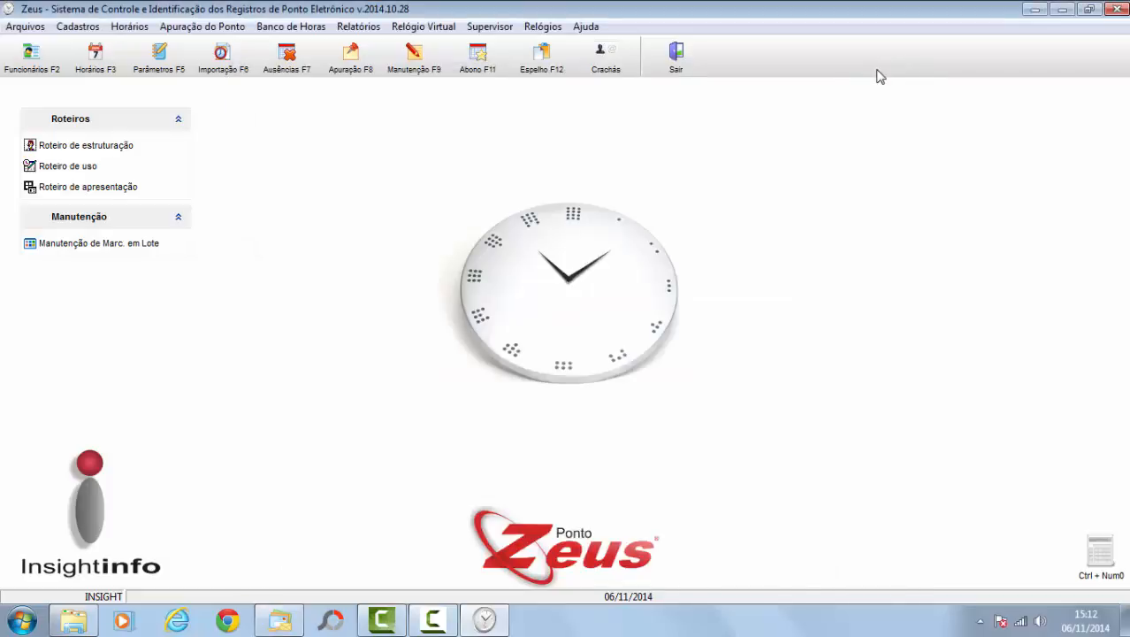
click(31, 58)
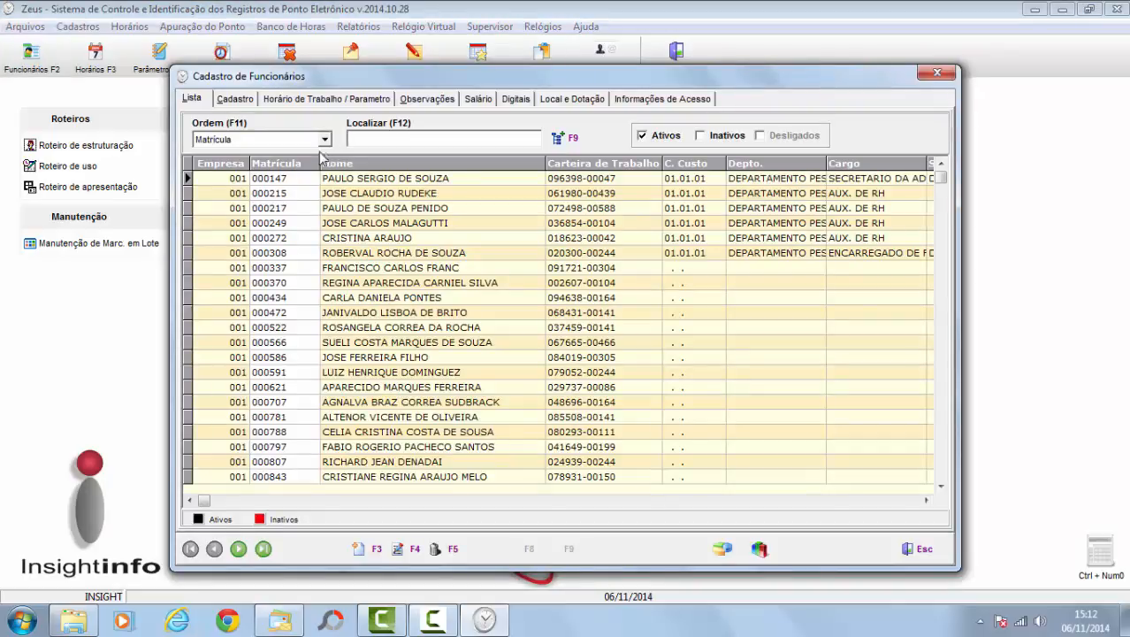
click(343, 182)
click(400, 549)
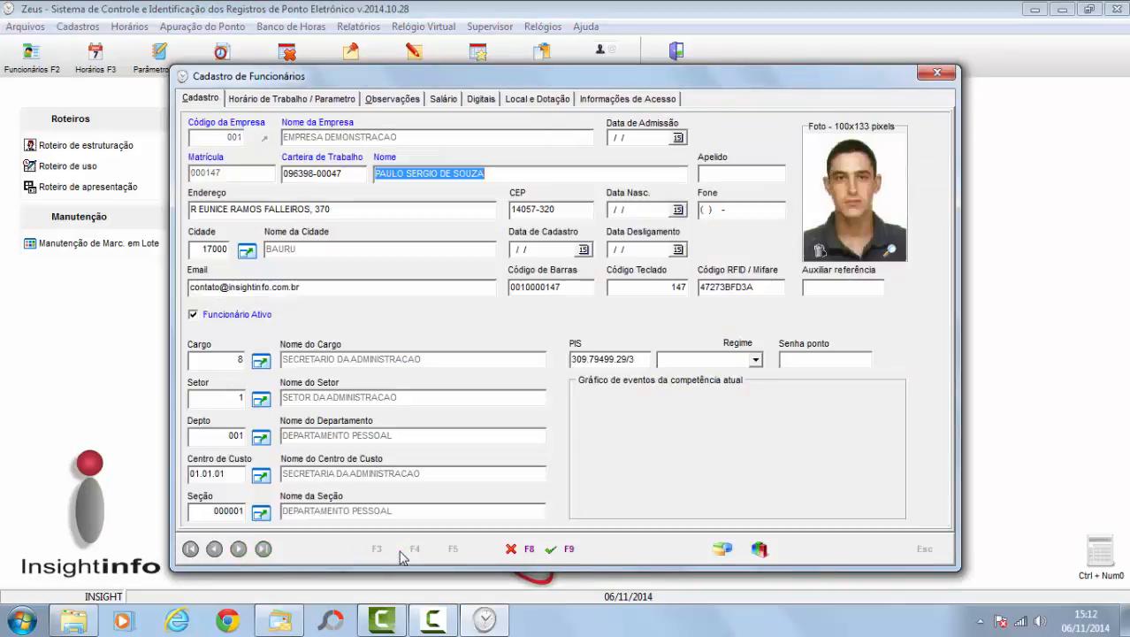
click(643, 101)
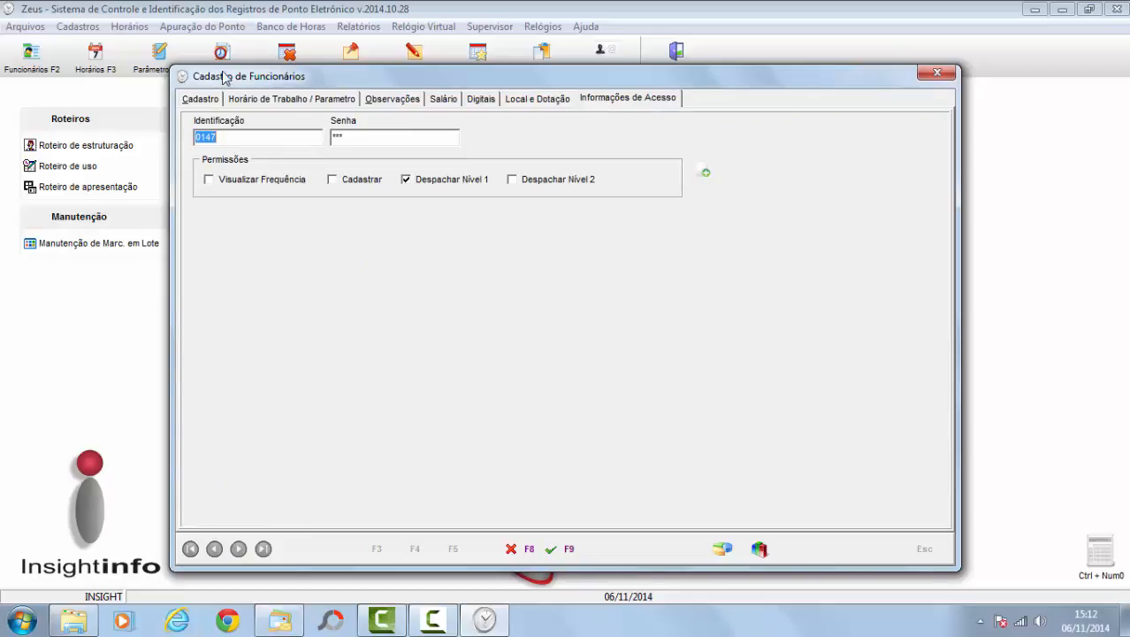
click(201, 99)
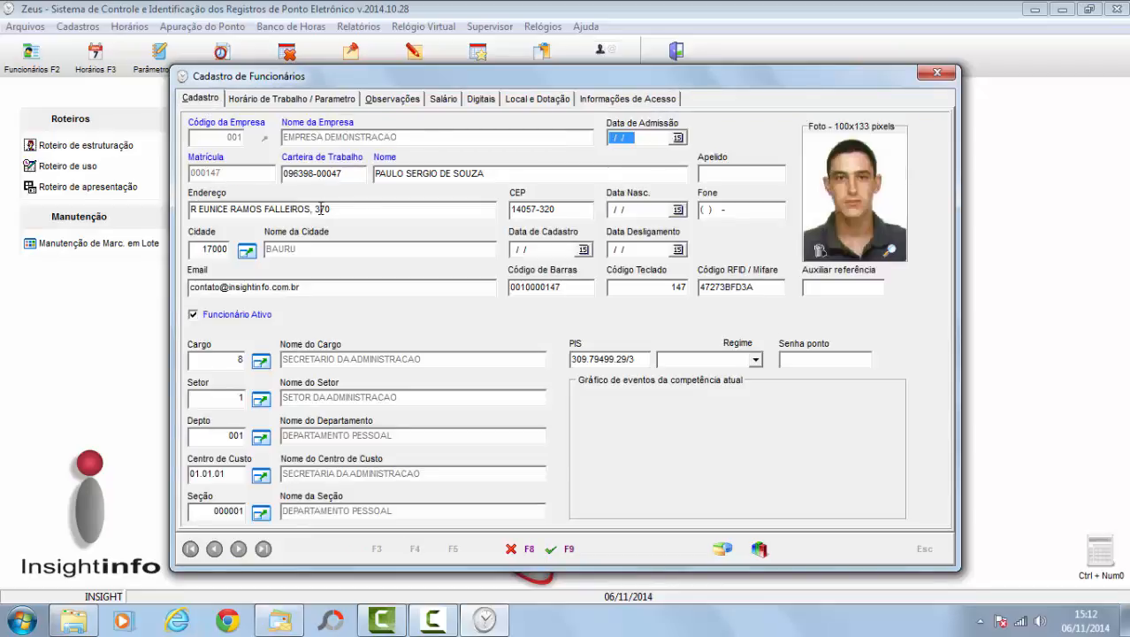
click(619, 99)
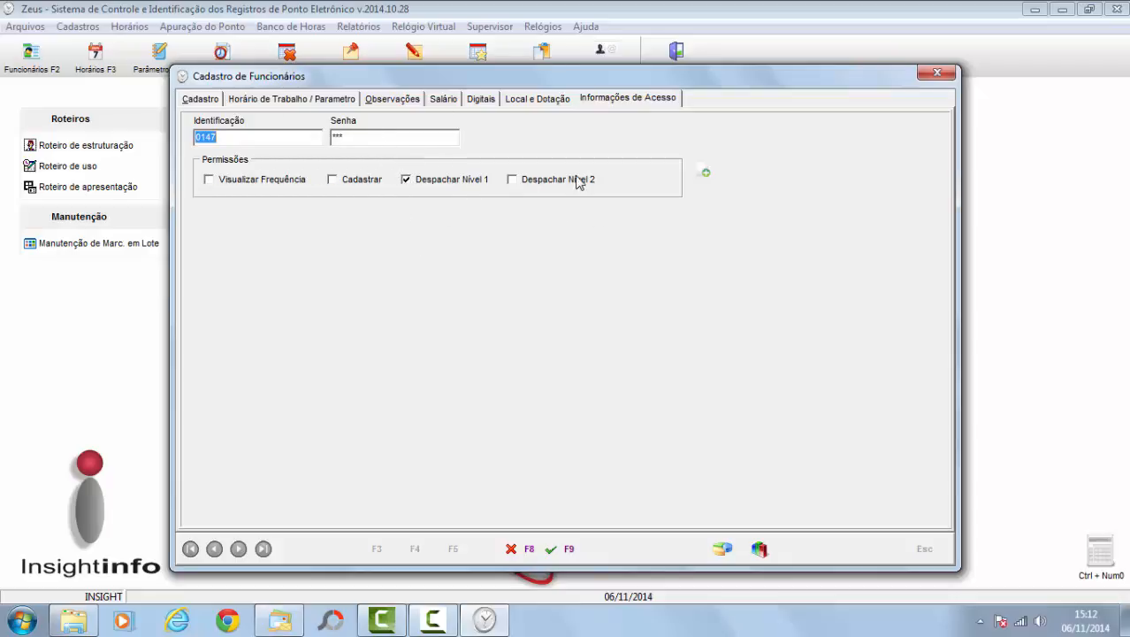
Step: Start copying permissions via Do Filtro and list matching employees, selecting 000308
click(706, 173)
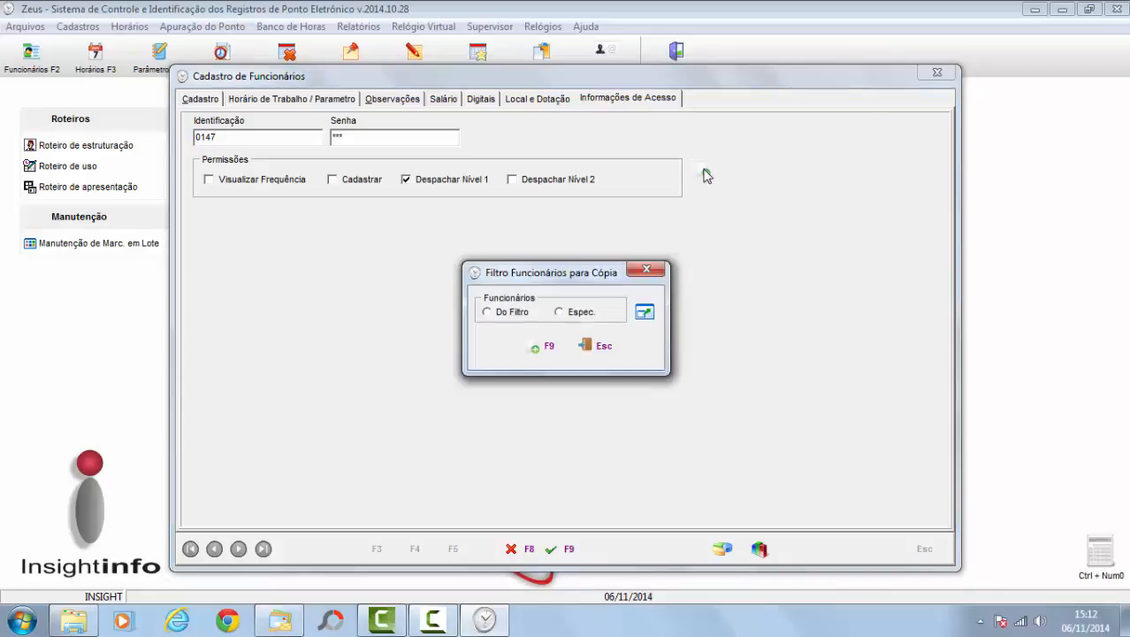
click(502, 317)
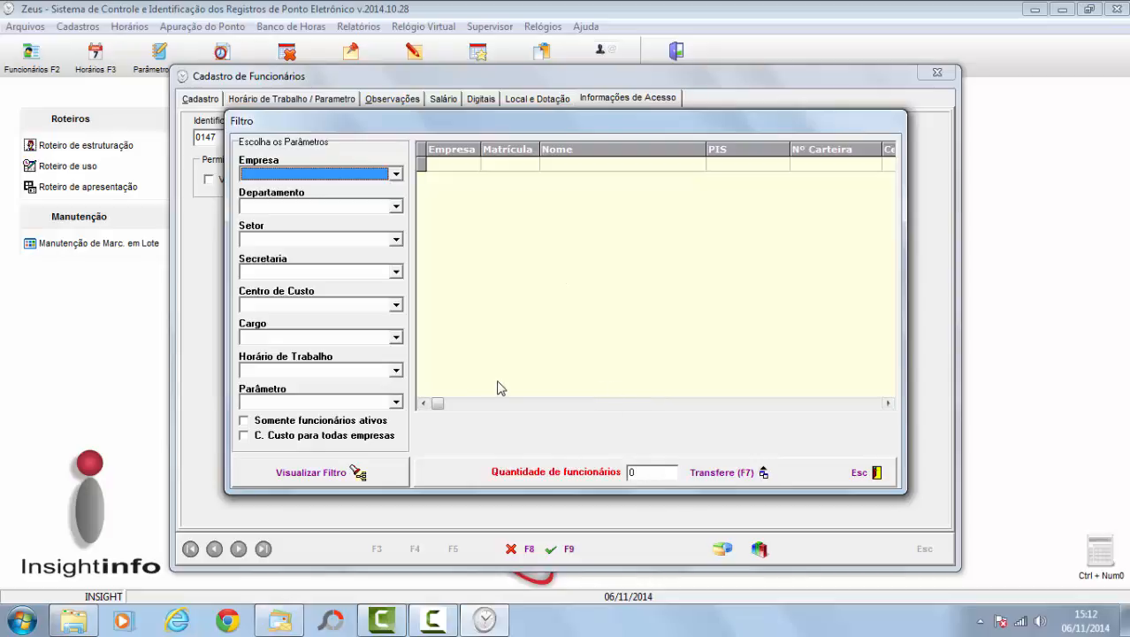
click(396, 174)
click(396, 175)
click(320, 479)
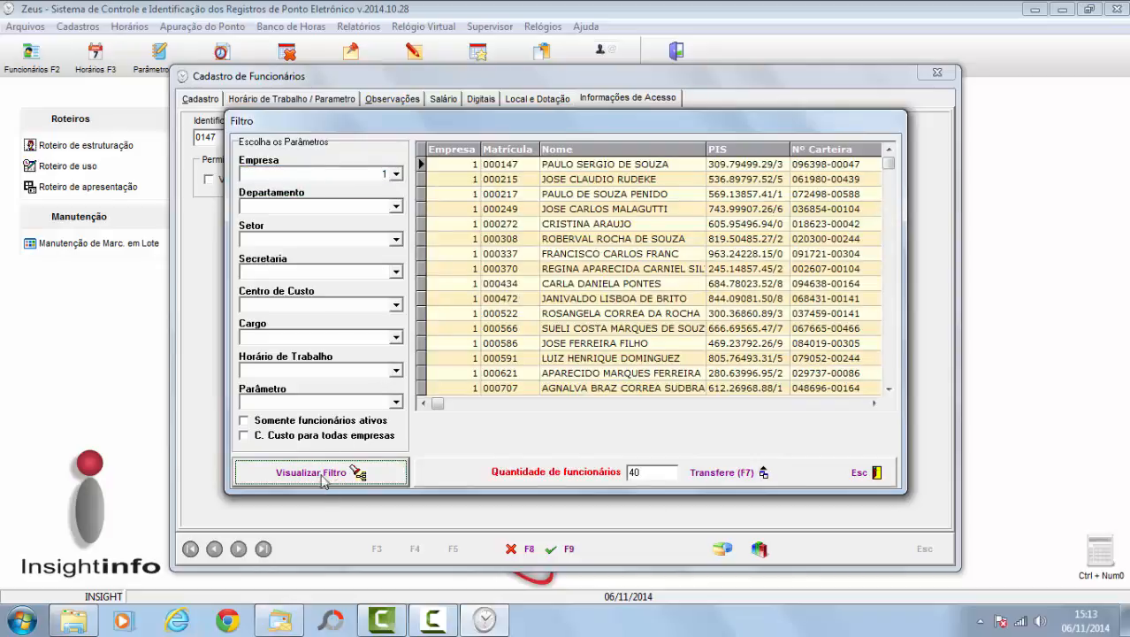
click(712, 240)
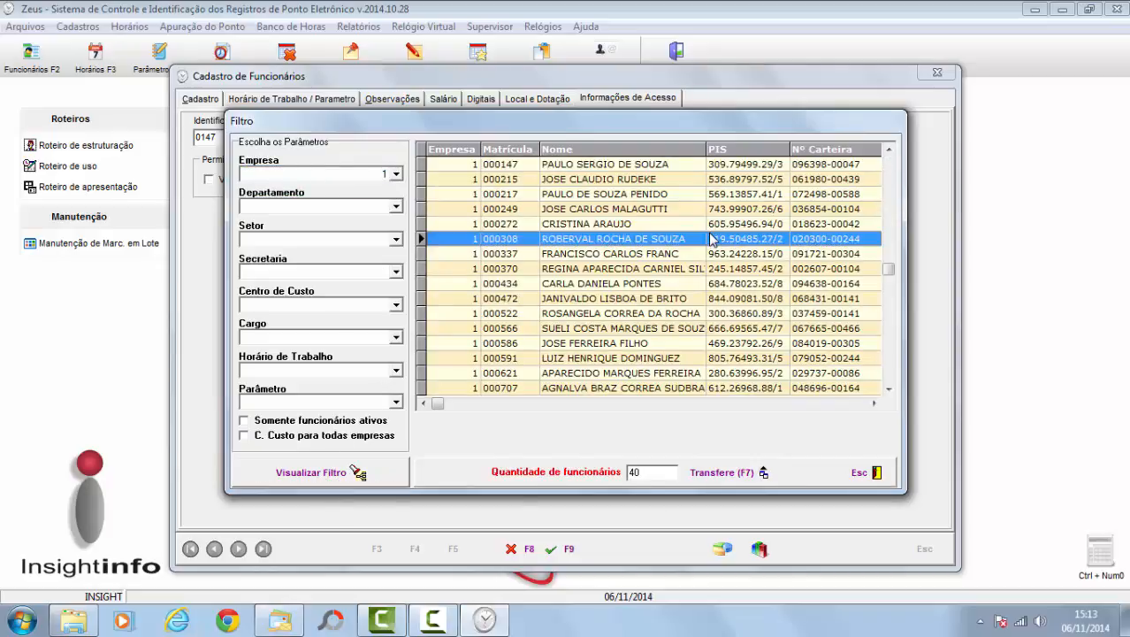
Step: Close the filter, cancel the permission copy, and return to the Cadastro tab
click(868, 472)
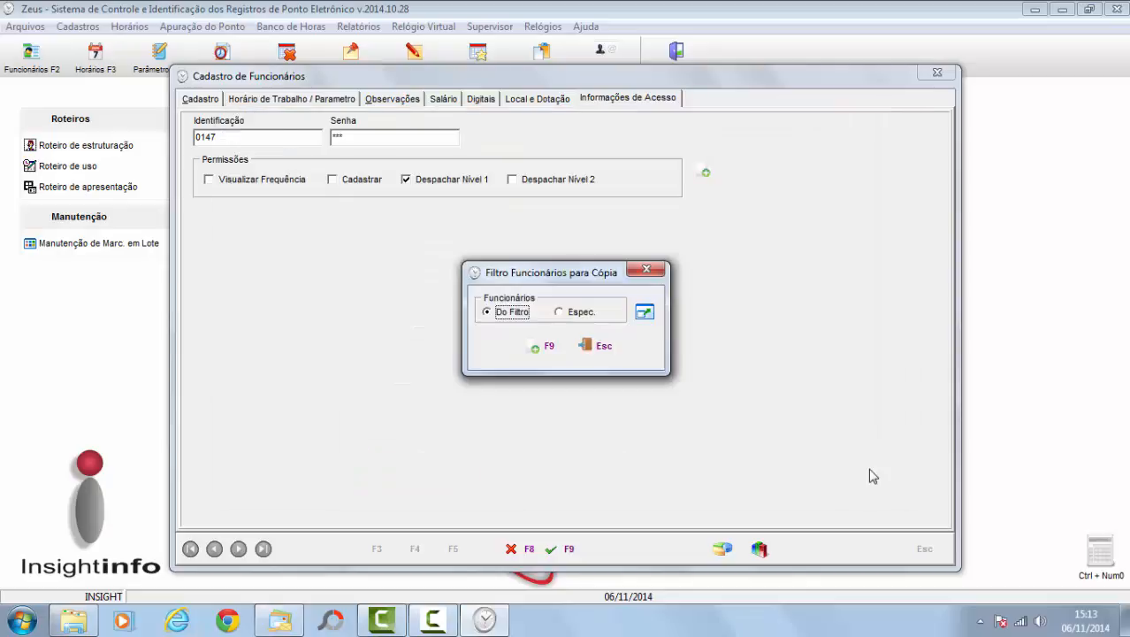
click(603, 348)
click(207, 104)
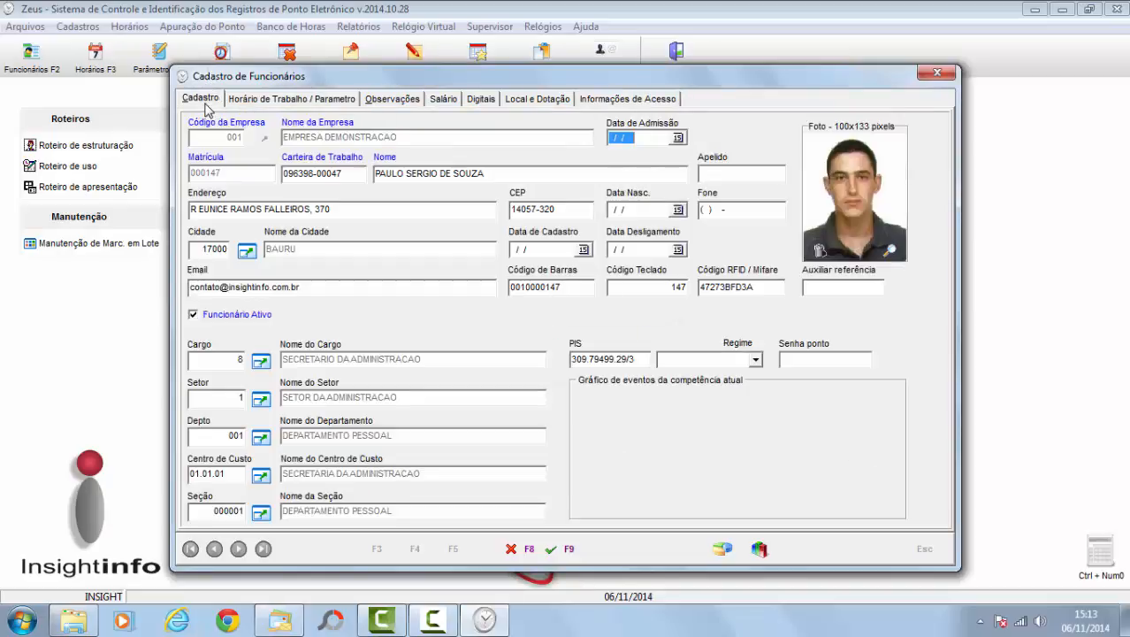
click(513, 548)
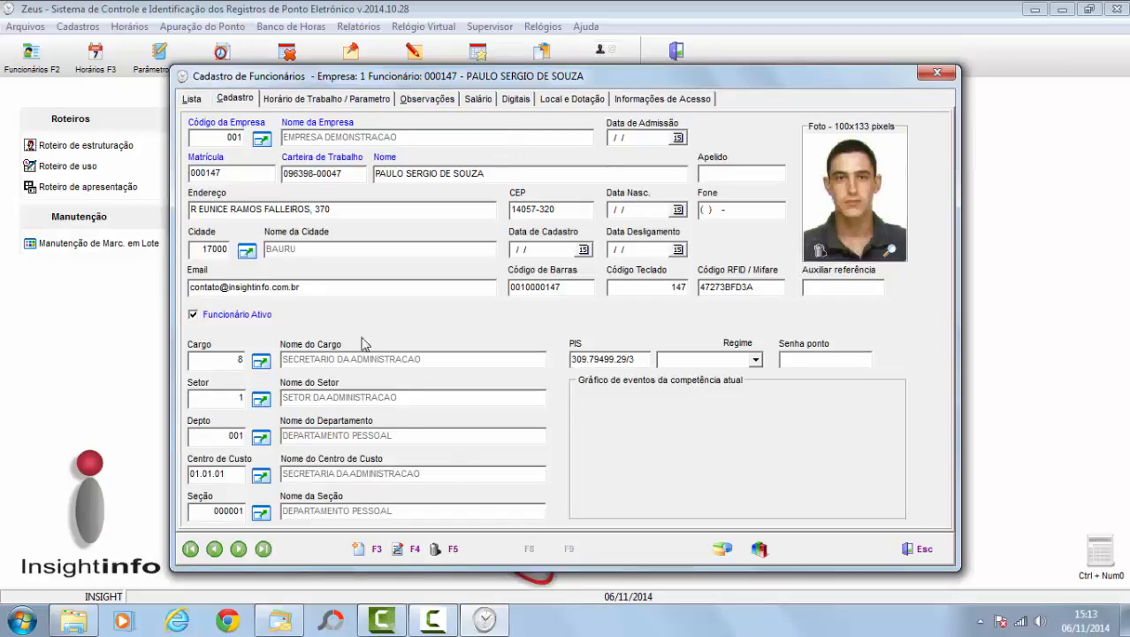
click(202, 99)
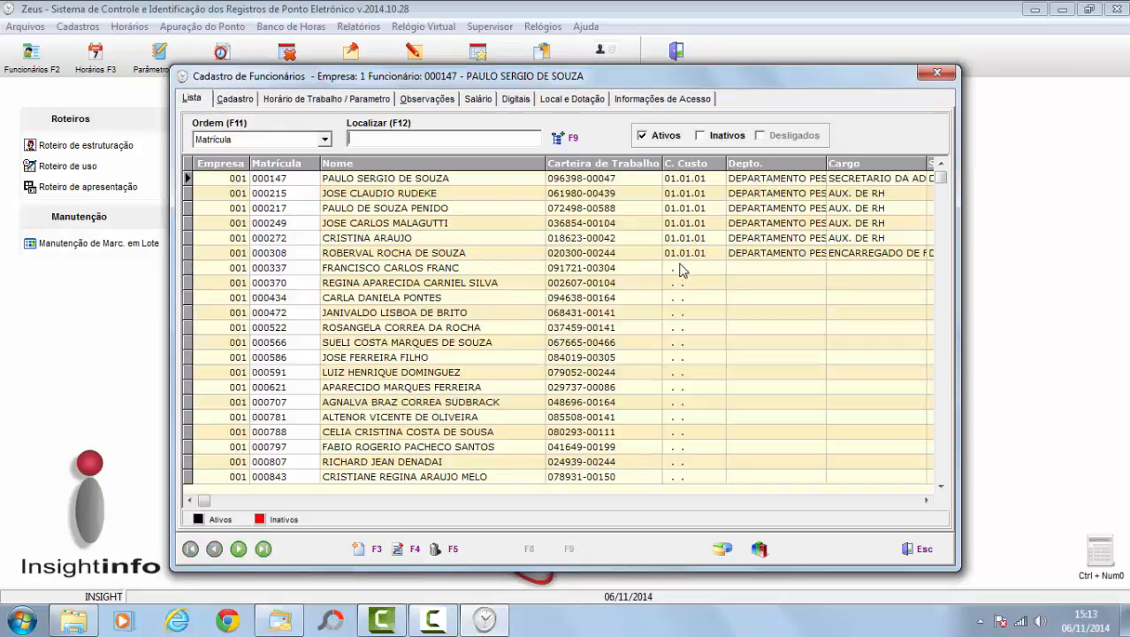
click(682, 255)
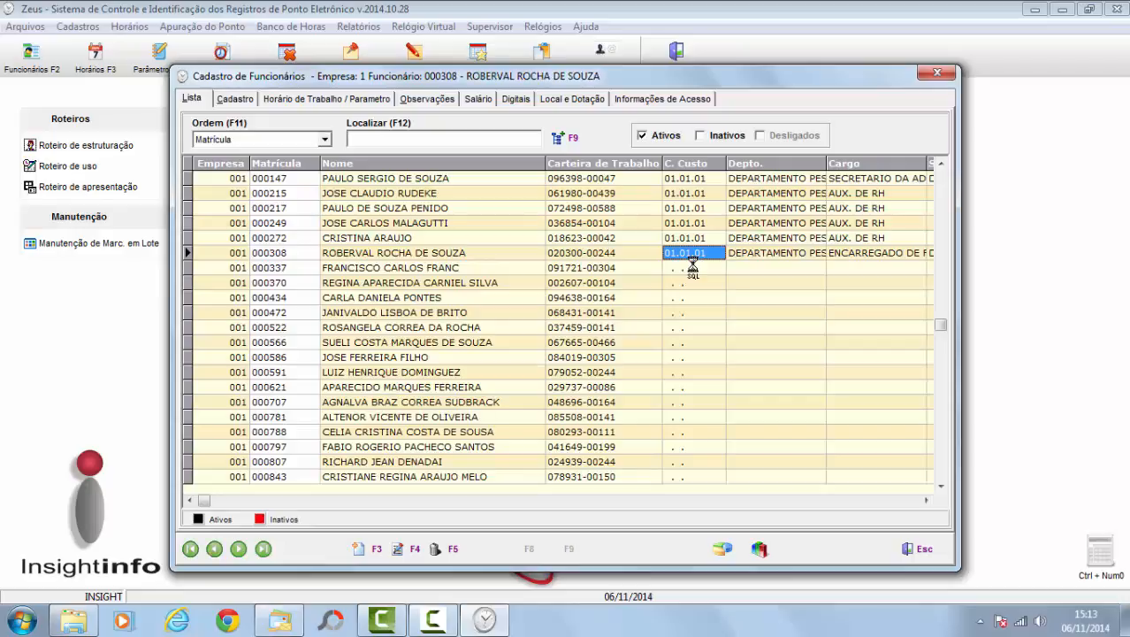
click(414, 549)
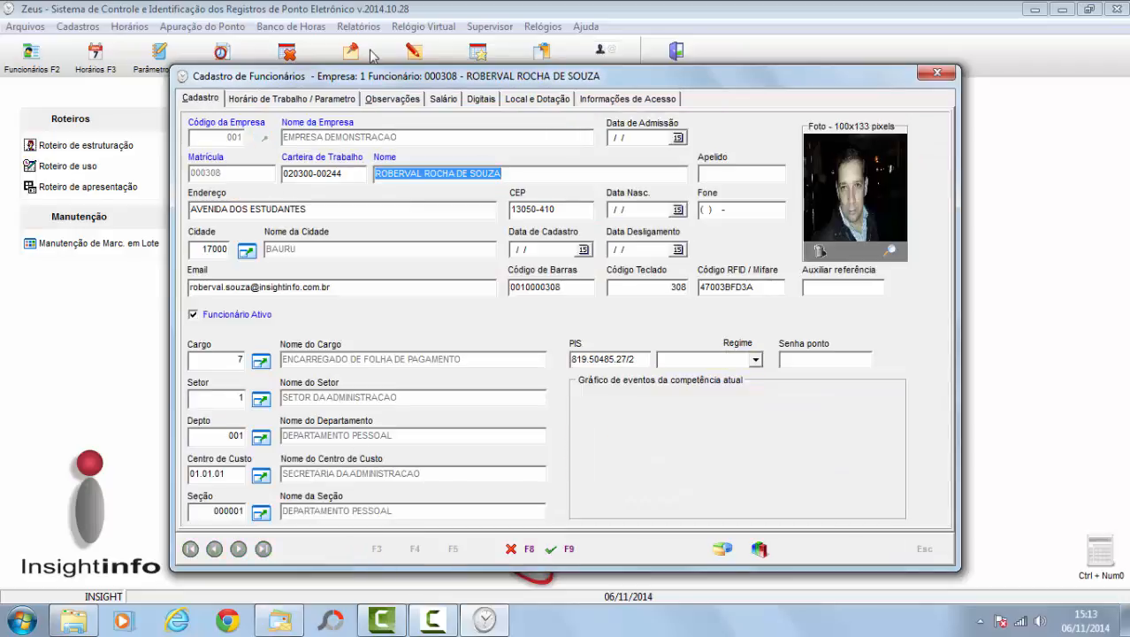
click(600, 102)
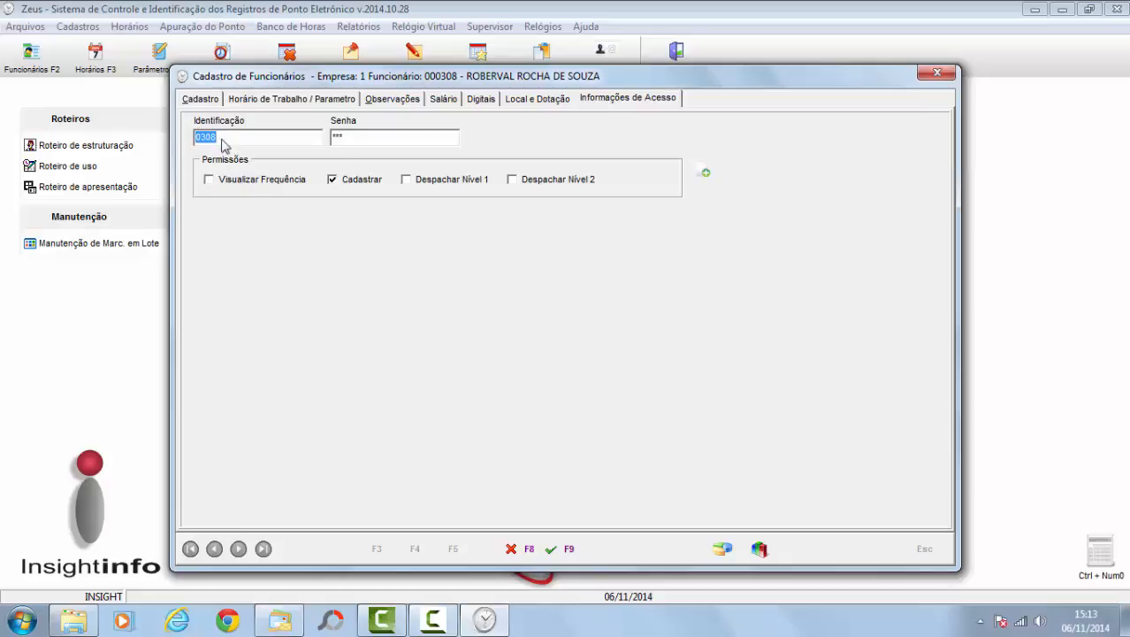
click(204, 102)
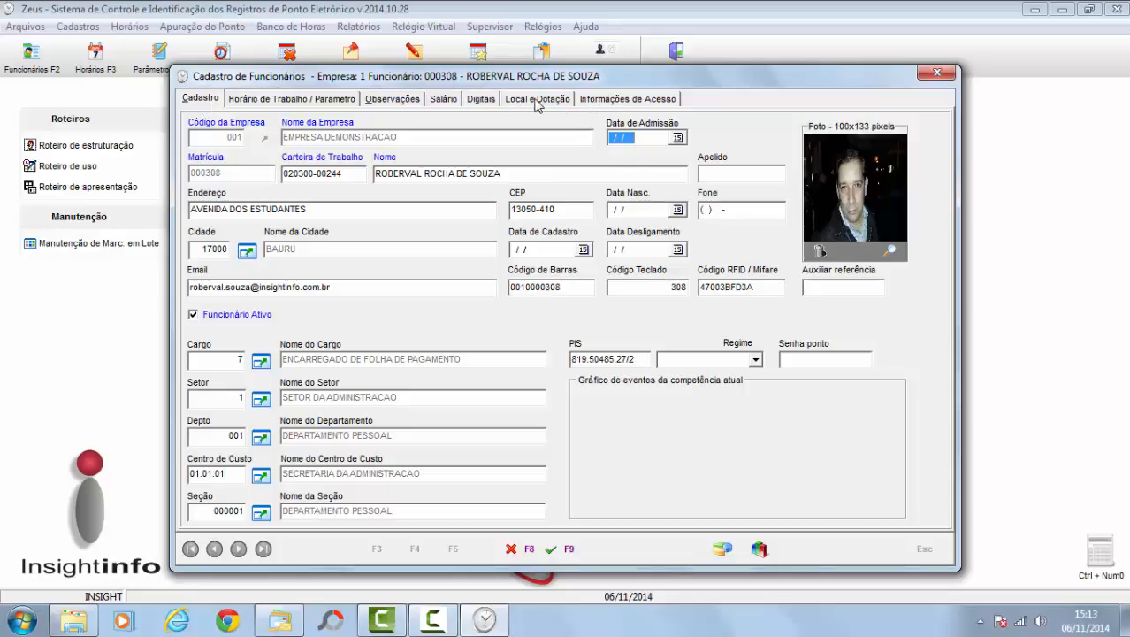
click(624, 102)
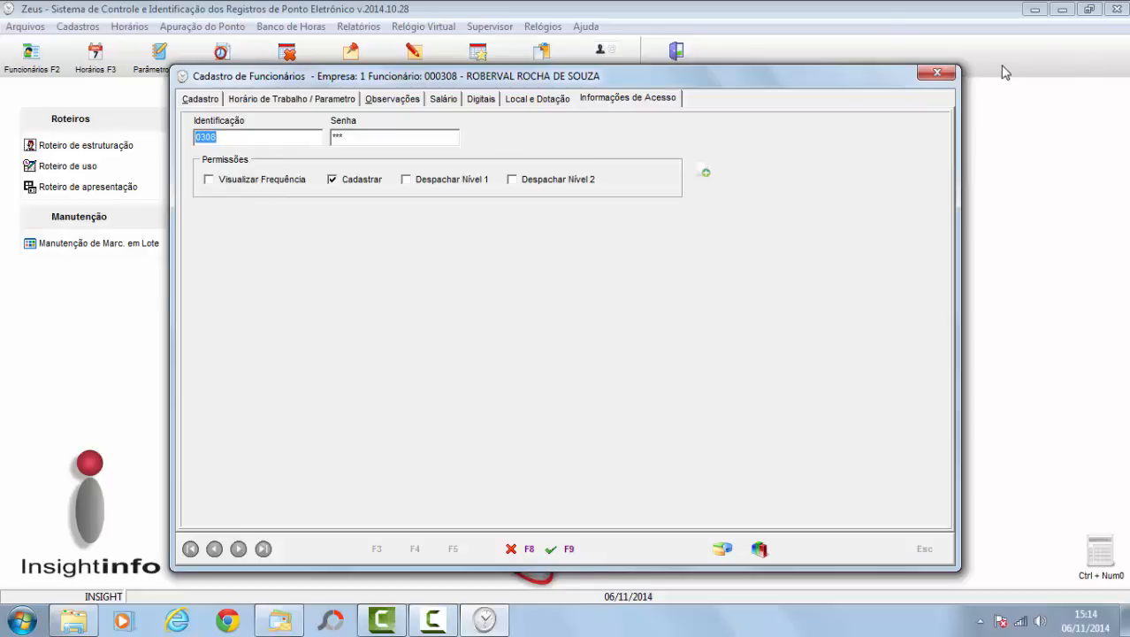
Step: Cancel editing the current employee and return to the employee Lista
click(202, 98)
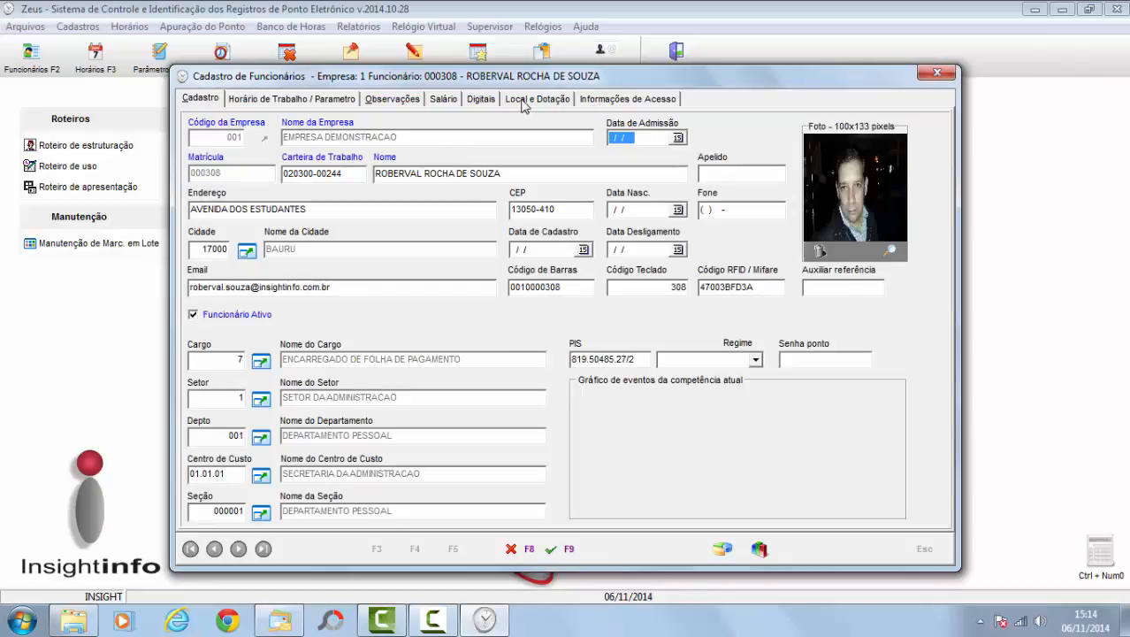
click(522, 553)
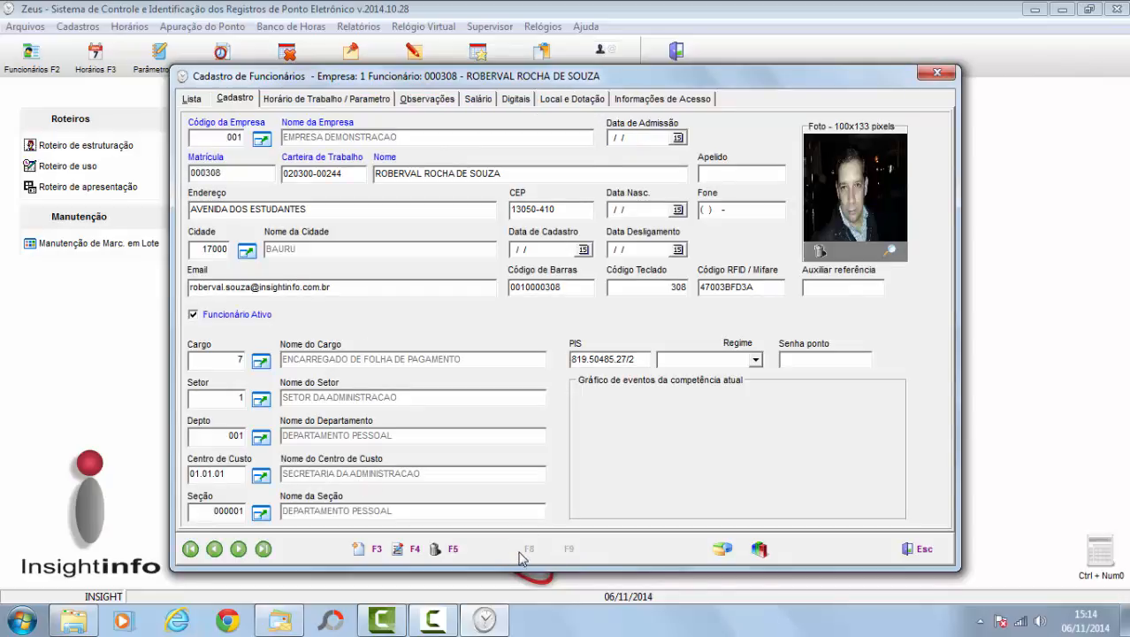
click(193, 101)
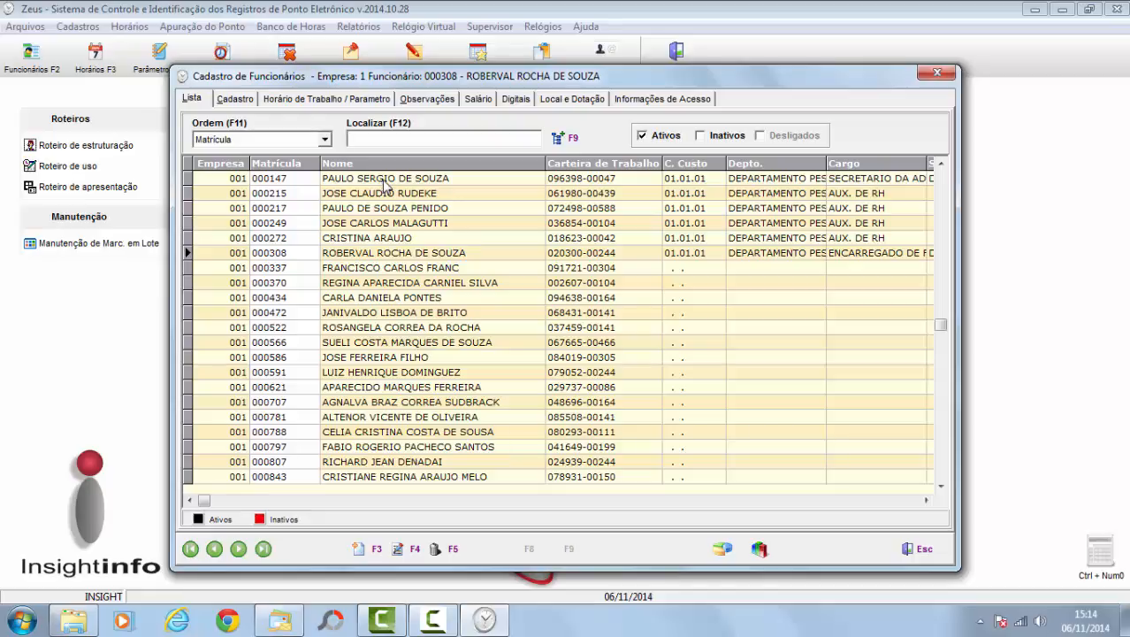
Step: Open another employee's record, check its Horário and Informações de Acesso tabs, then close
click(484, 238)
click(416, 549)
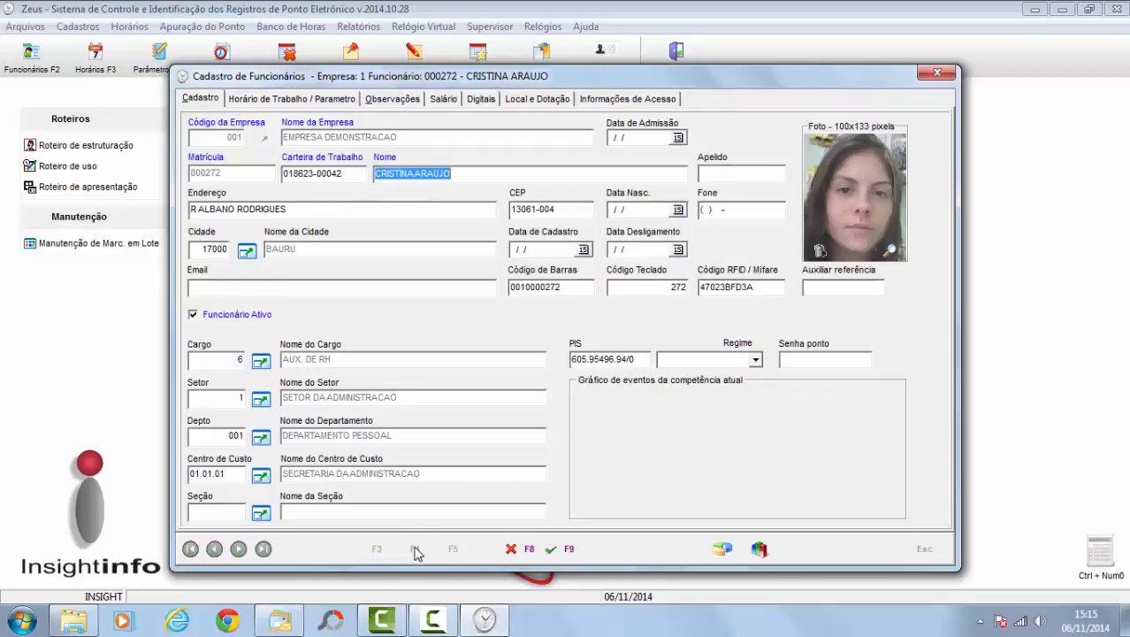
click(332, 102)
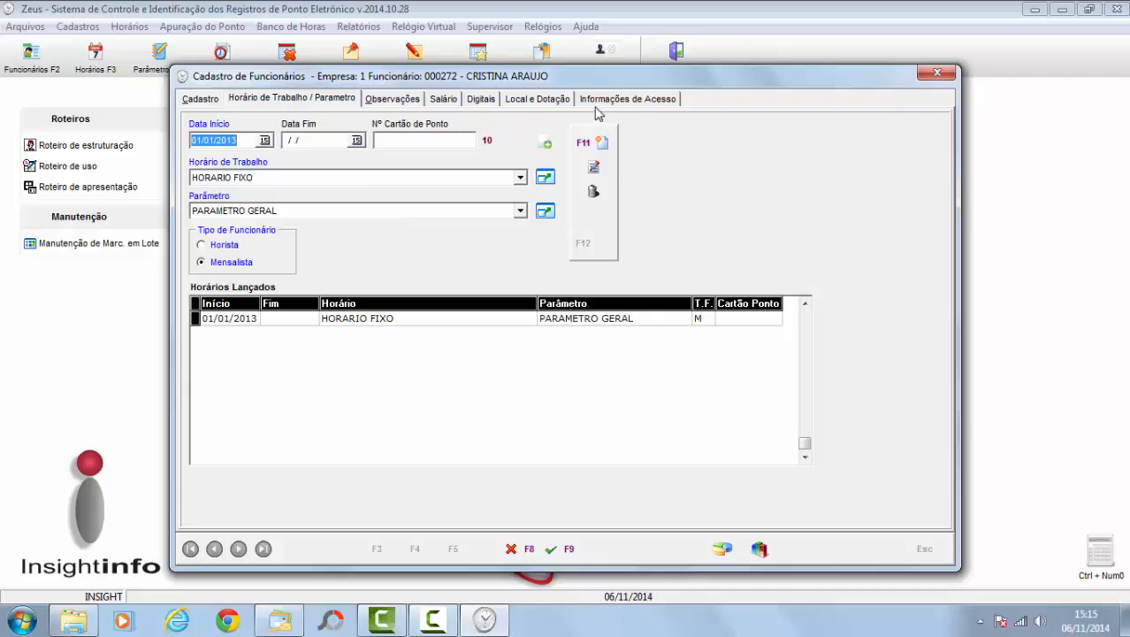
click(596, 105)
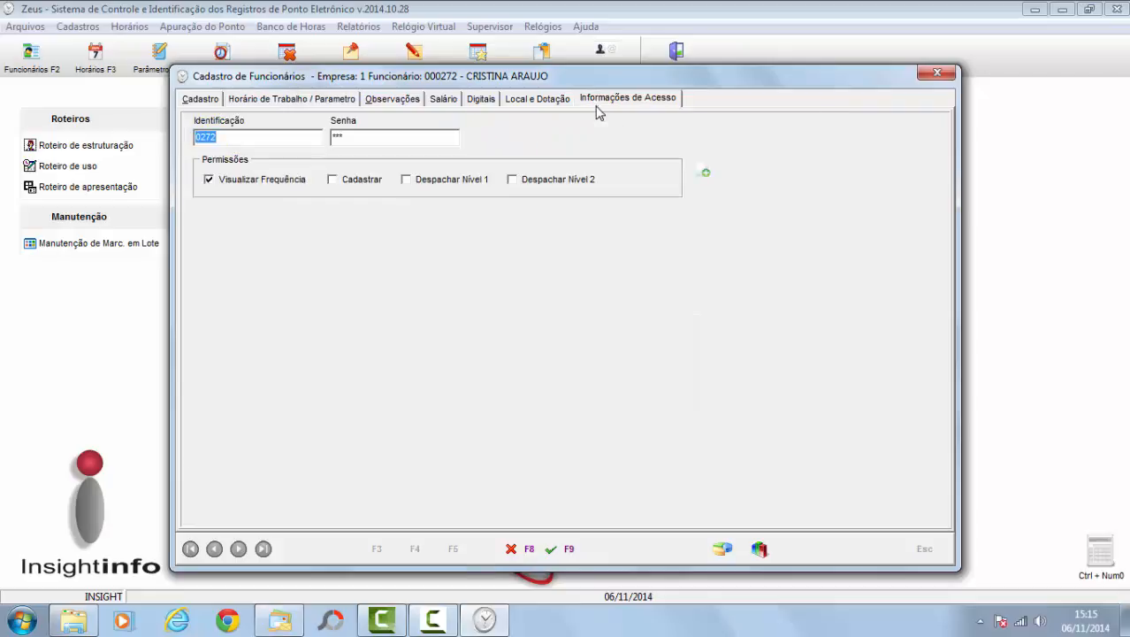
click(214, 105)
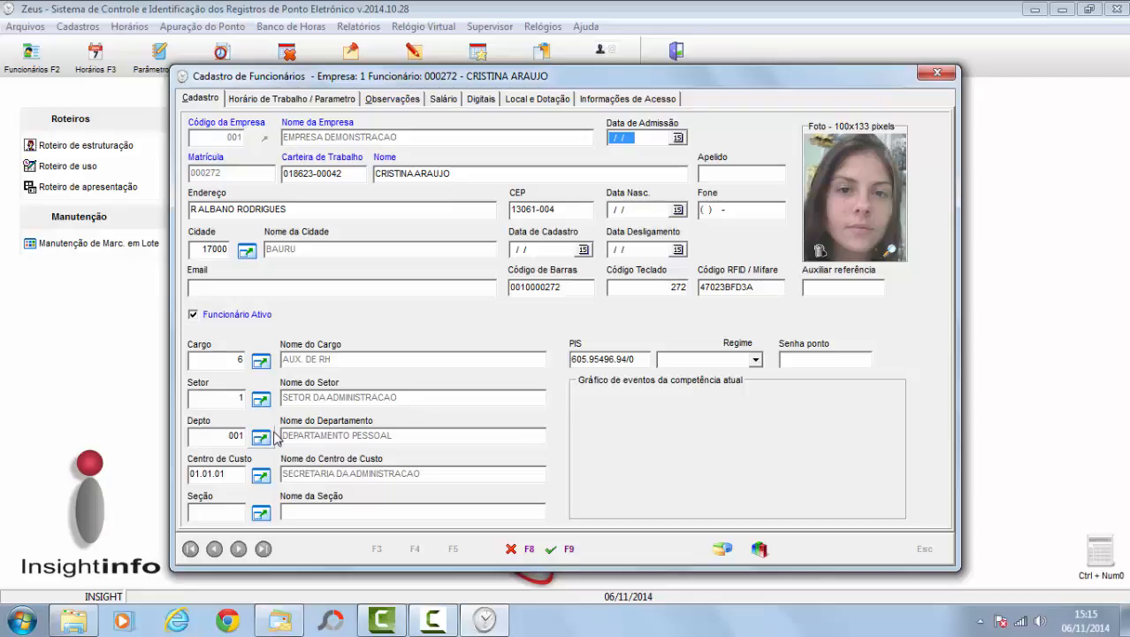
click(939, 72)
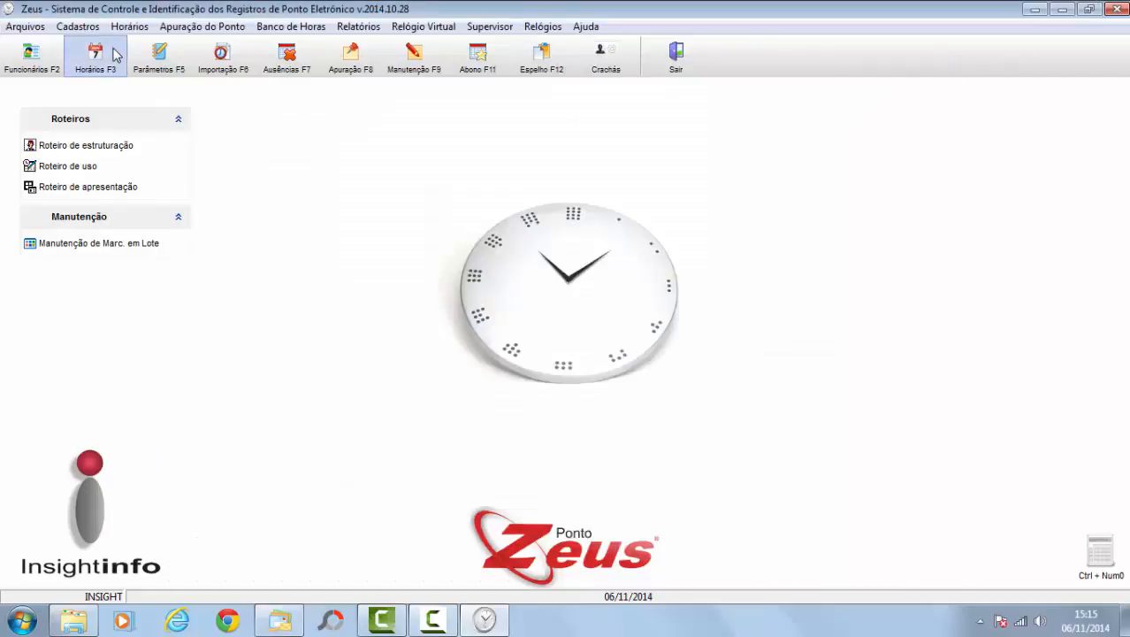
Step: Open DEPARTAMENTO PESSOAL in the department register and review its Requerimento responsibles
click(81, 27)
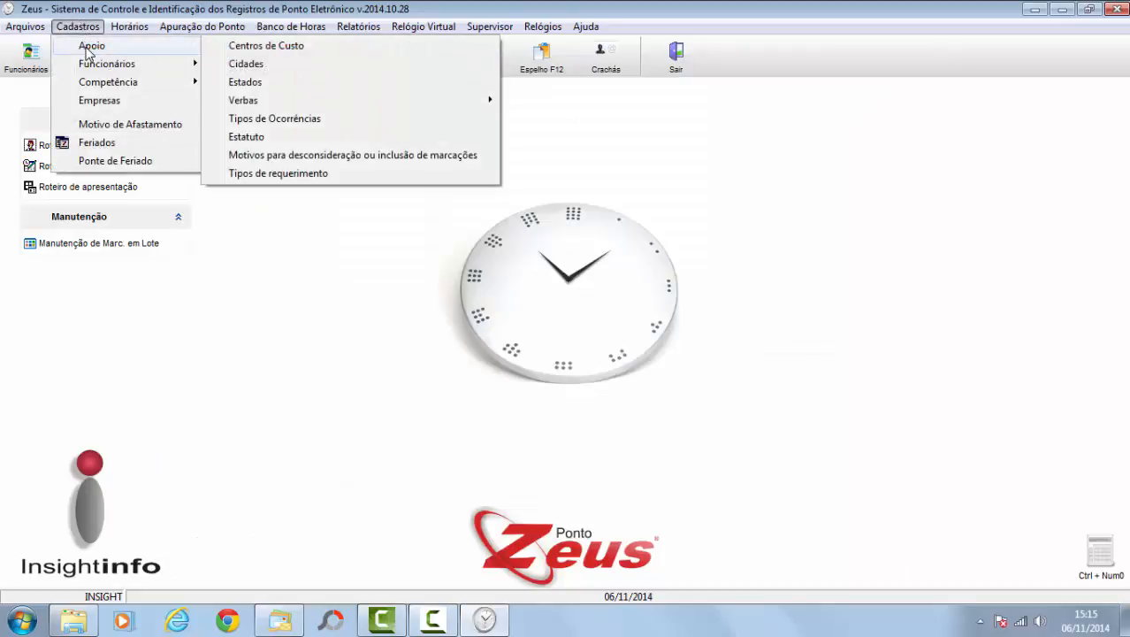
mouse_move(90, 68)
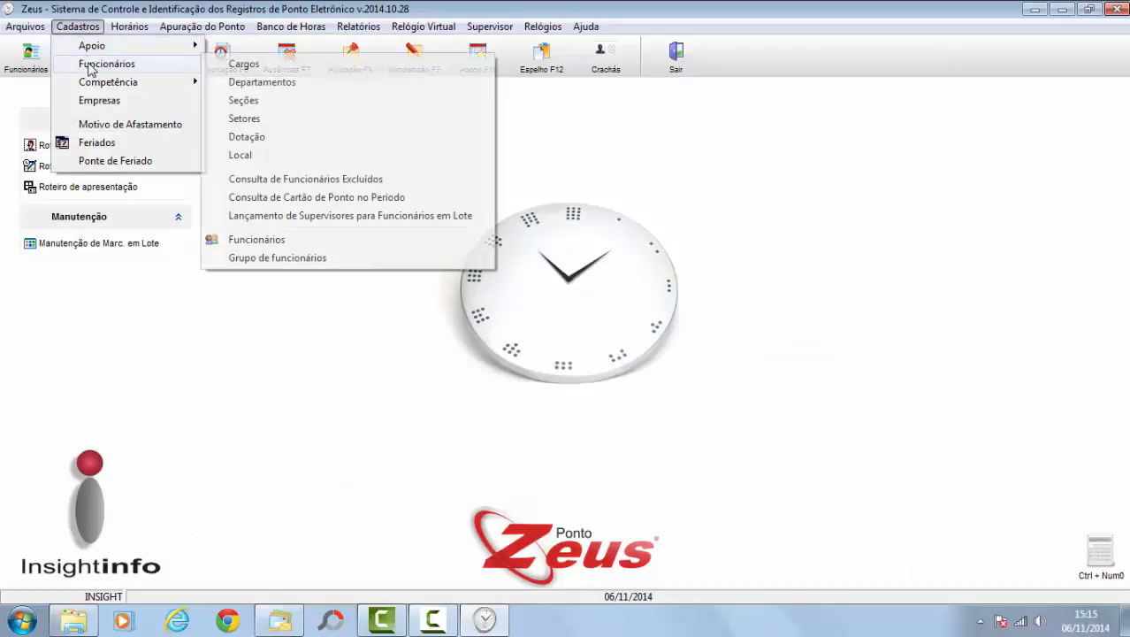
click(279, 85)
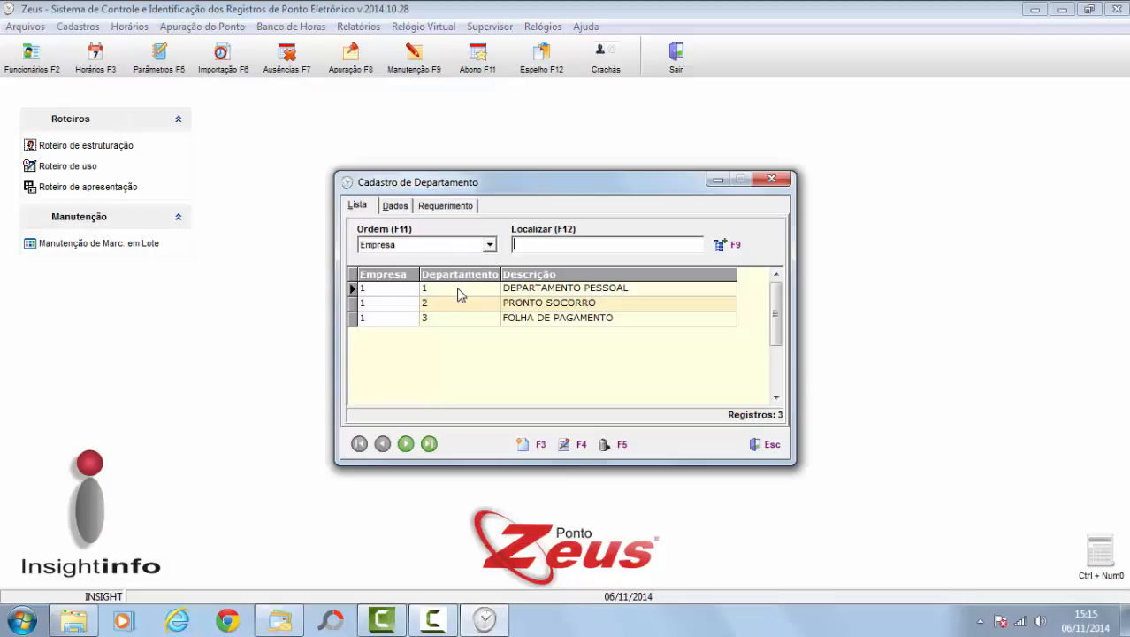
click(458, 289)
click(580, 445)
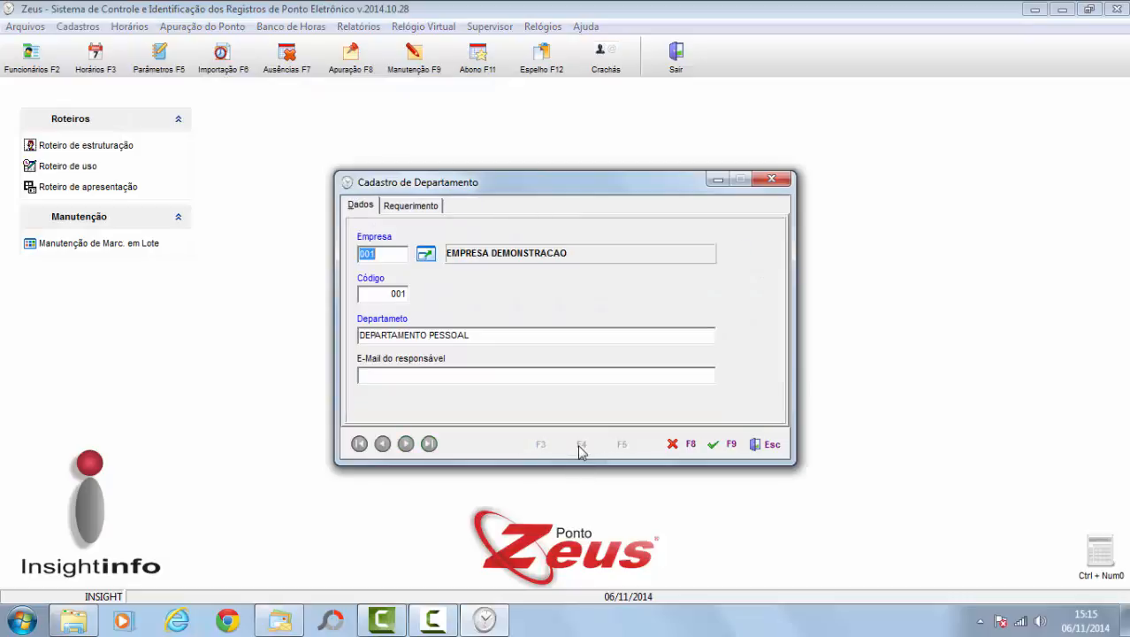
click(398, 205)
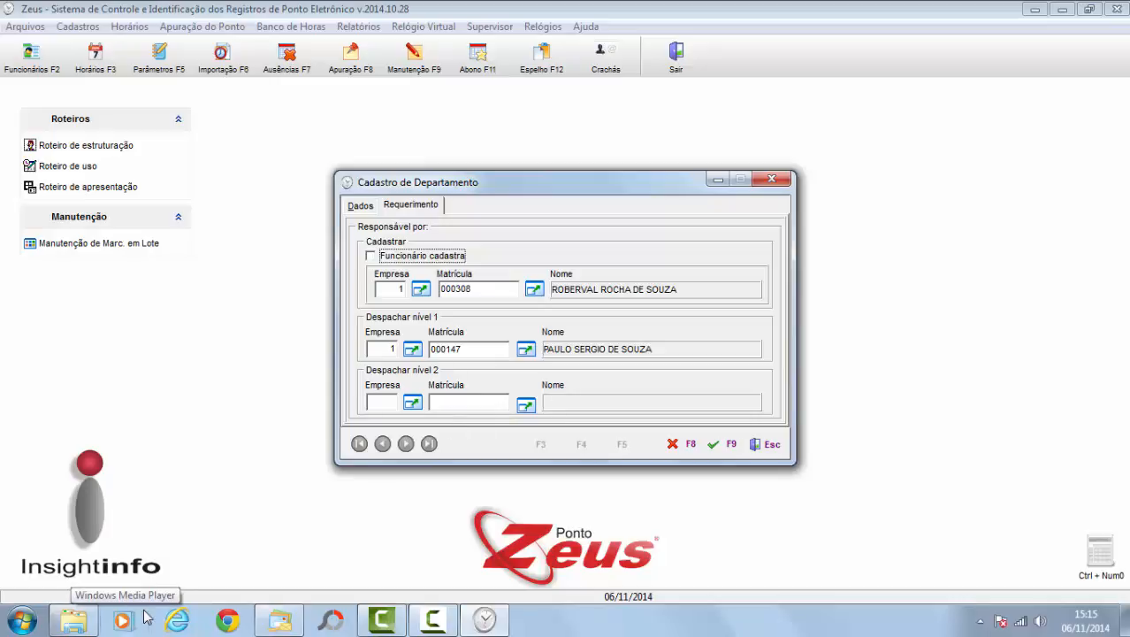
click(359, 206)
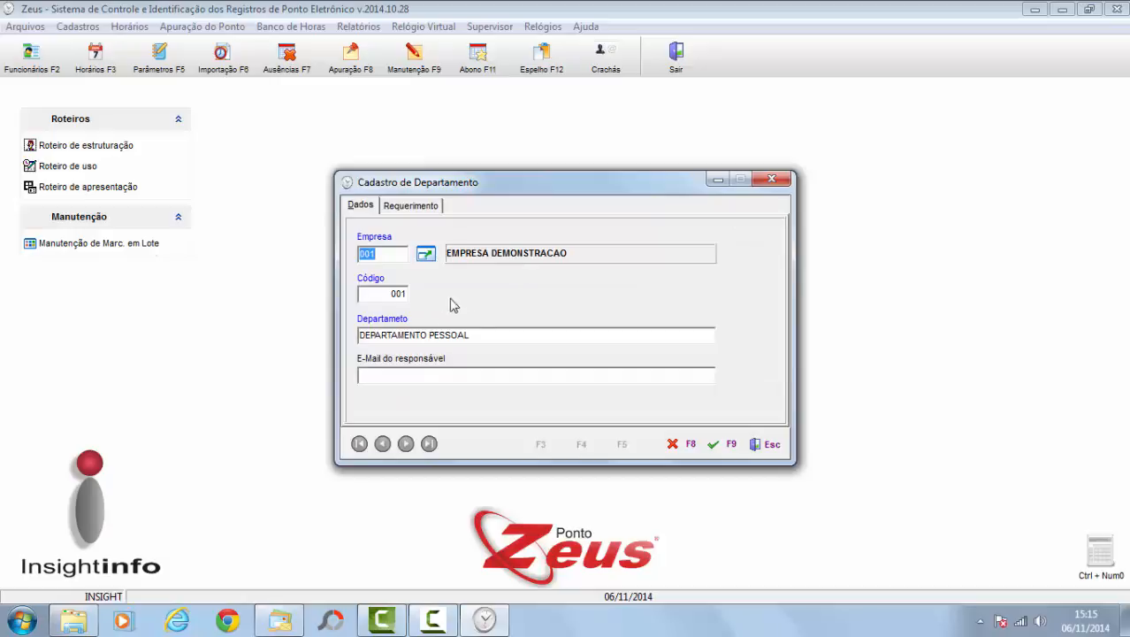
click(409, 208)
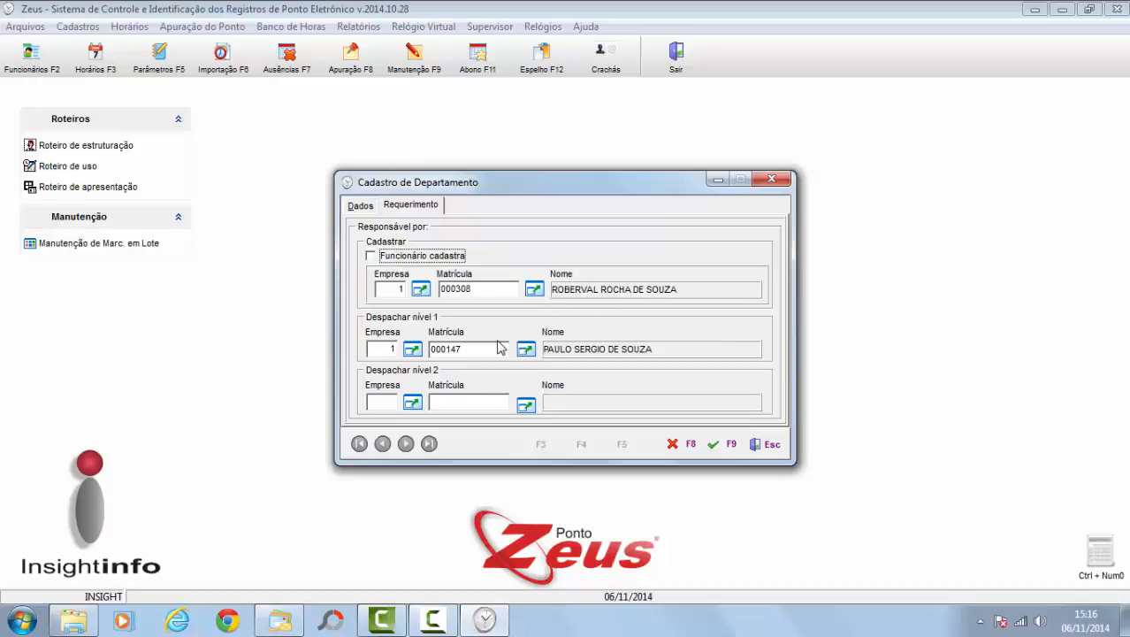
Step: Close the department record without saving and reopen the employee register
click(764, 445)
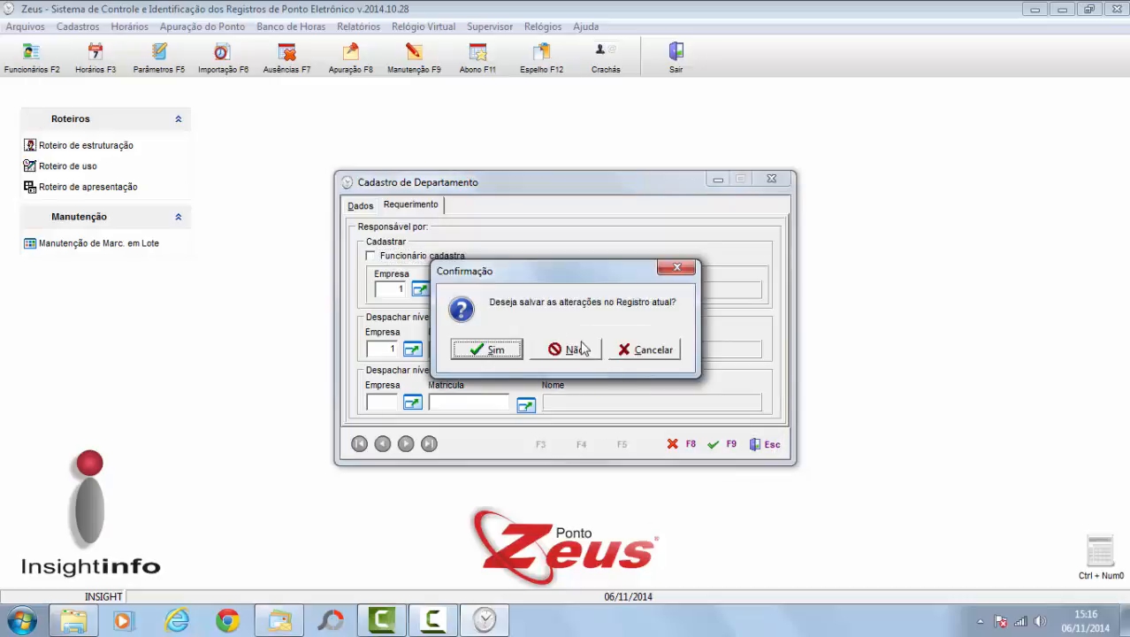
click(577, 350)
click(34, 60)
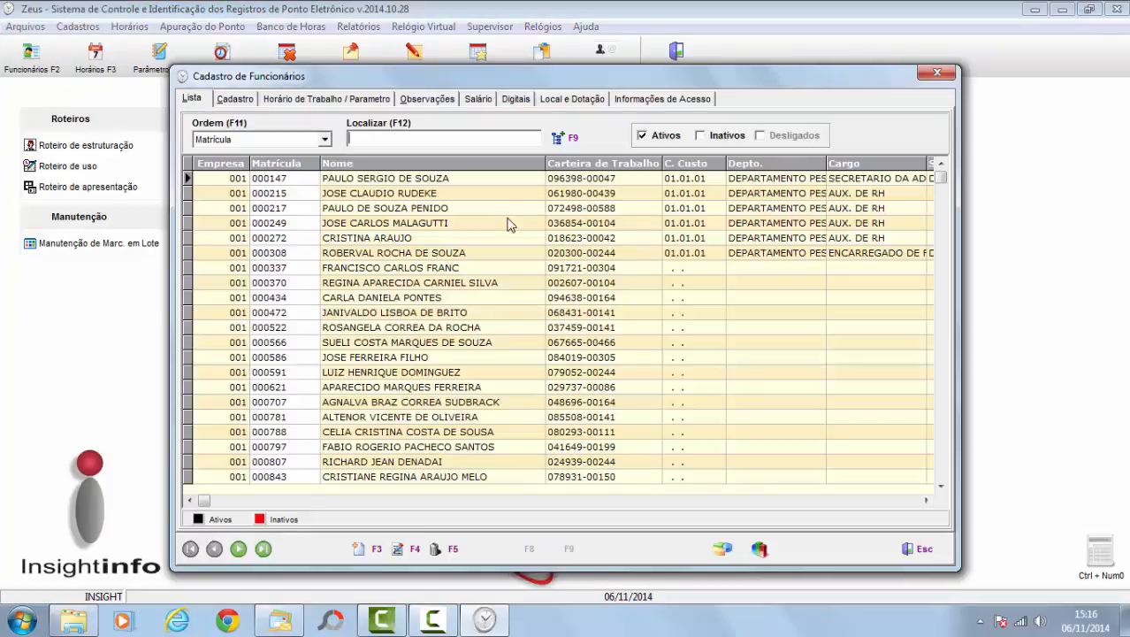
Step: Open the request registrar's employee record, then close the employee register
click(657, 254)
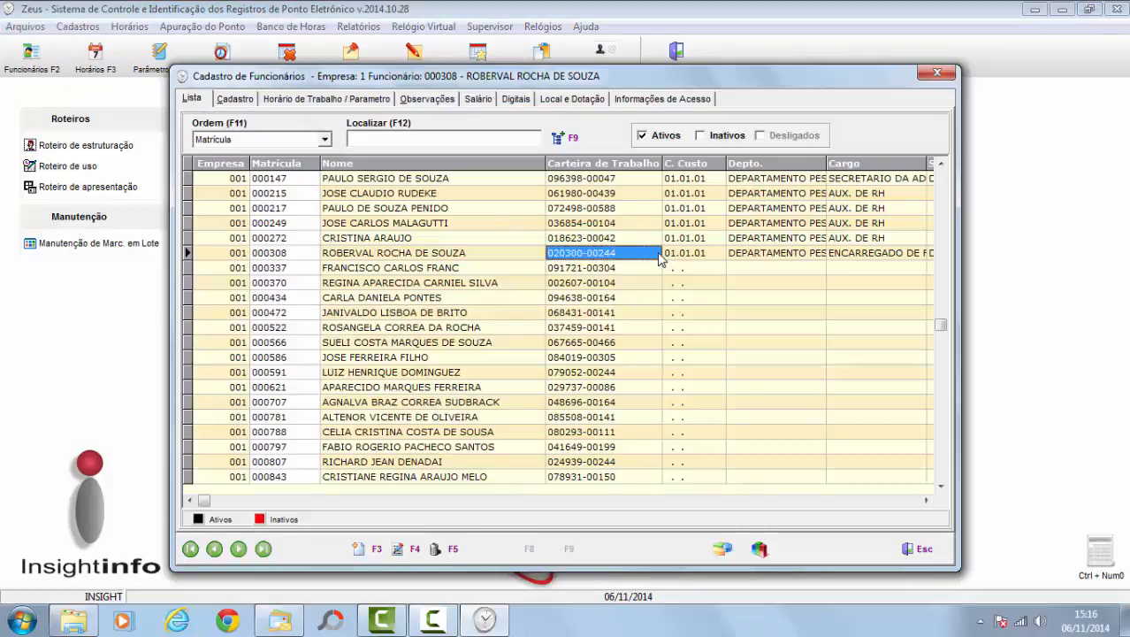
click(402, 549)
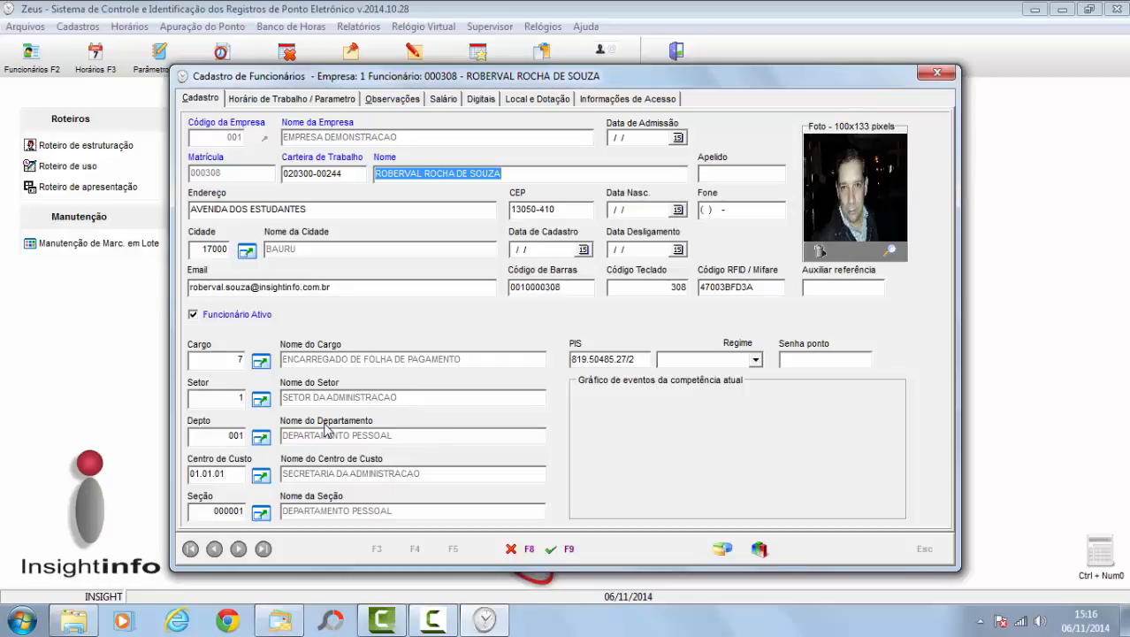
click(938, 76)
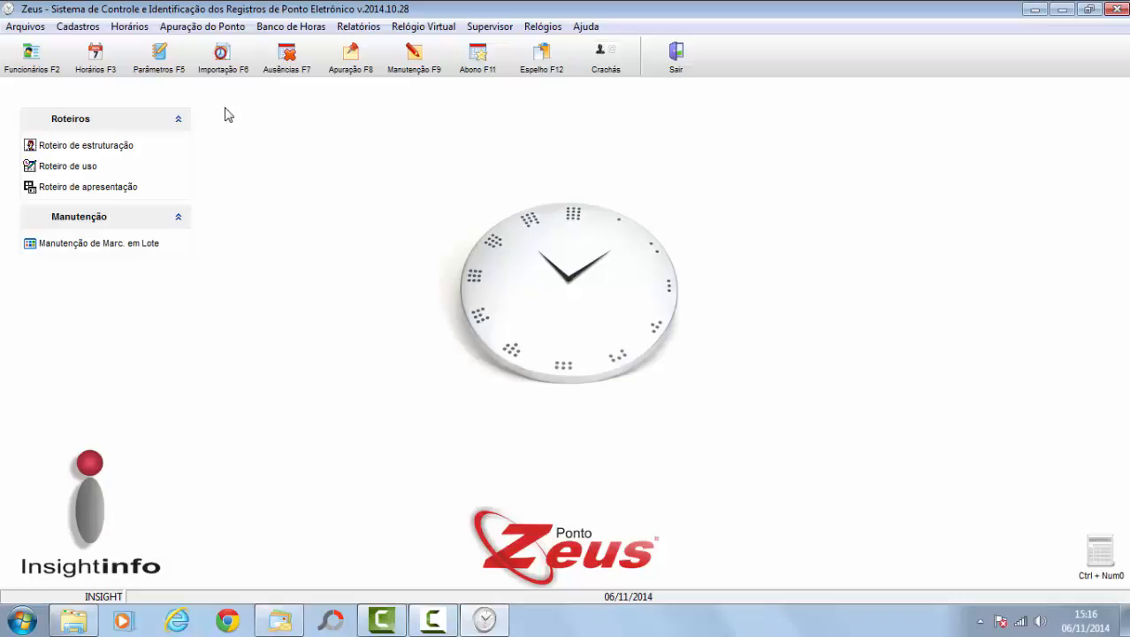
Step: Open the Tipos de requerimento register from Cadastros > Apoio
click(119, 30)
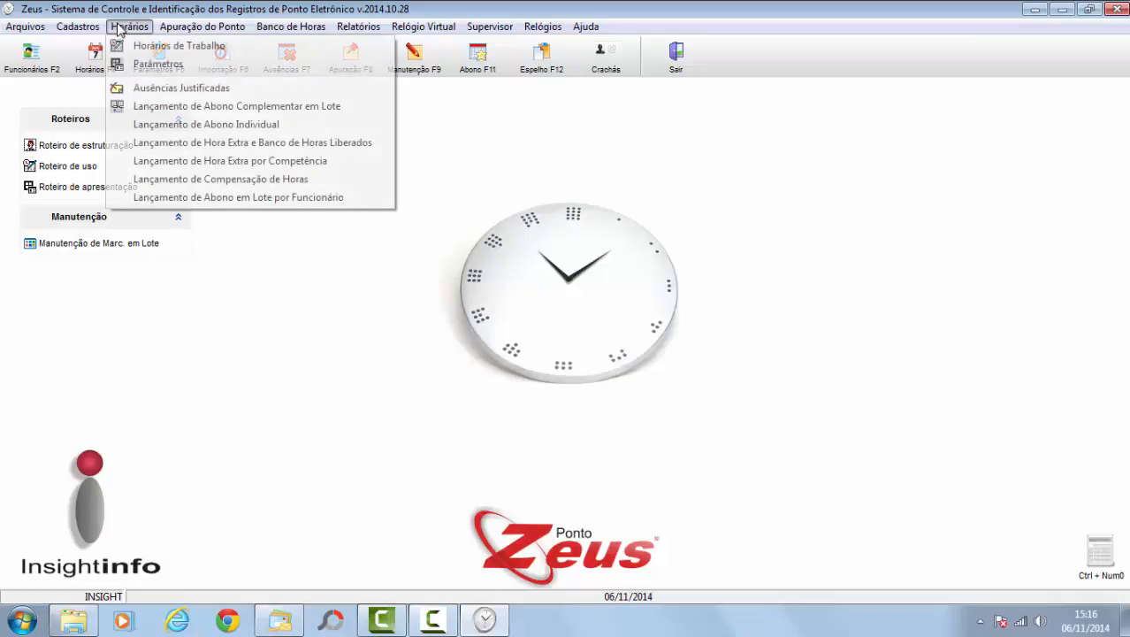
mouse_move(78, 27)
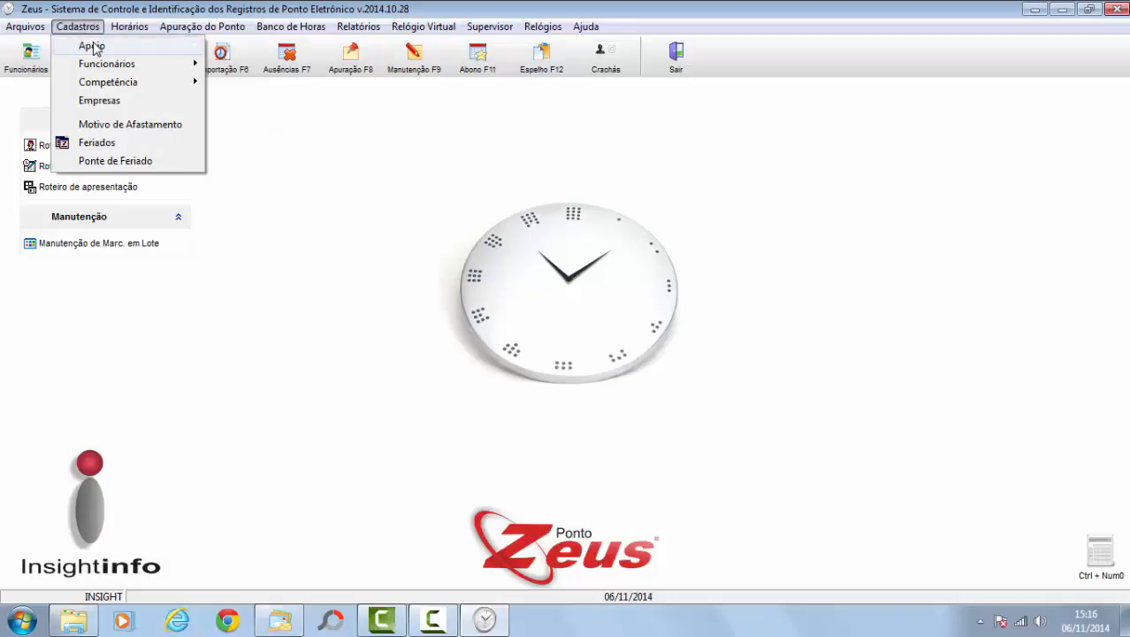
mouse_move(91, 45)
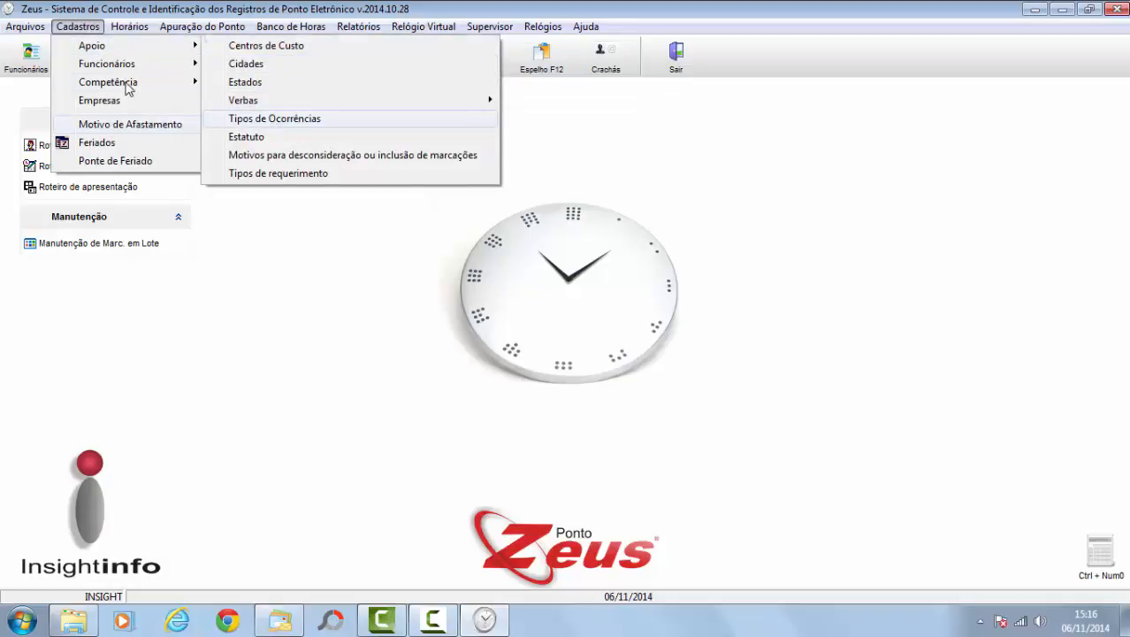
mouse_move(138, 65)
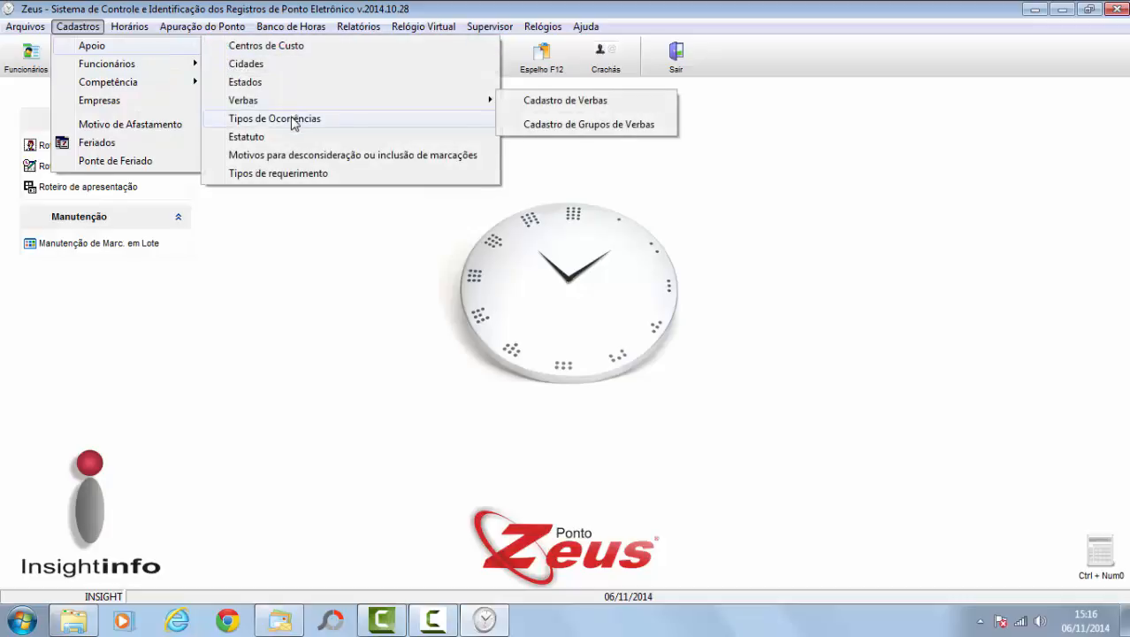
click(292, 174)
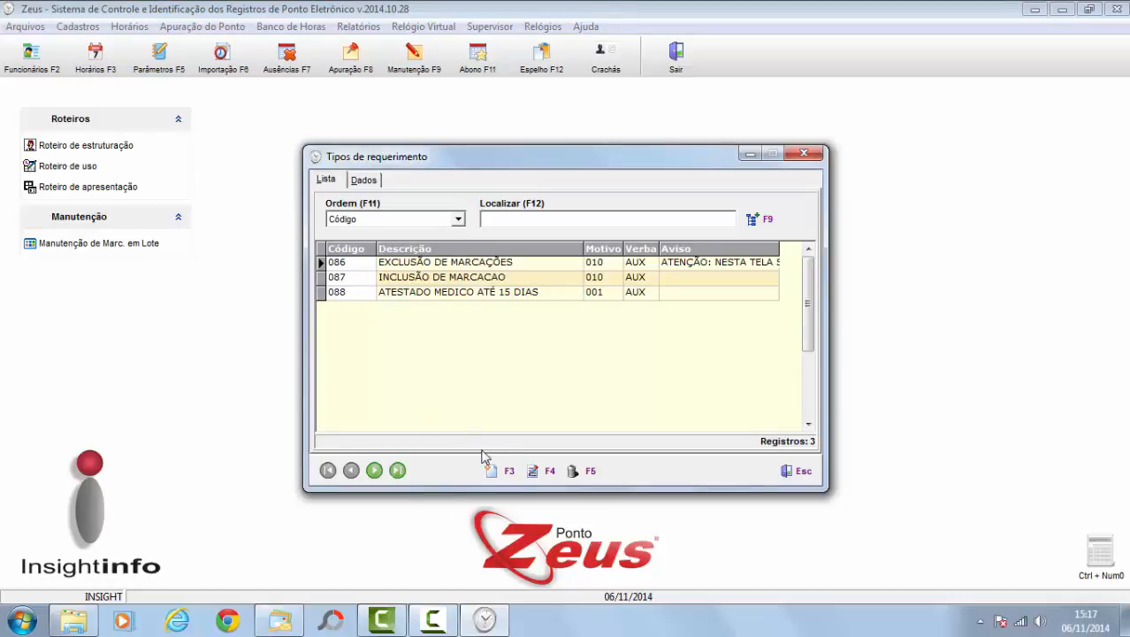
Step: Cancel a trial new request type, then select 087 INCLUSÃO DE MARCACAO in the list
click(508, 474)
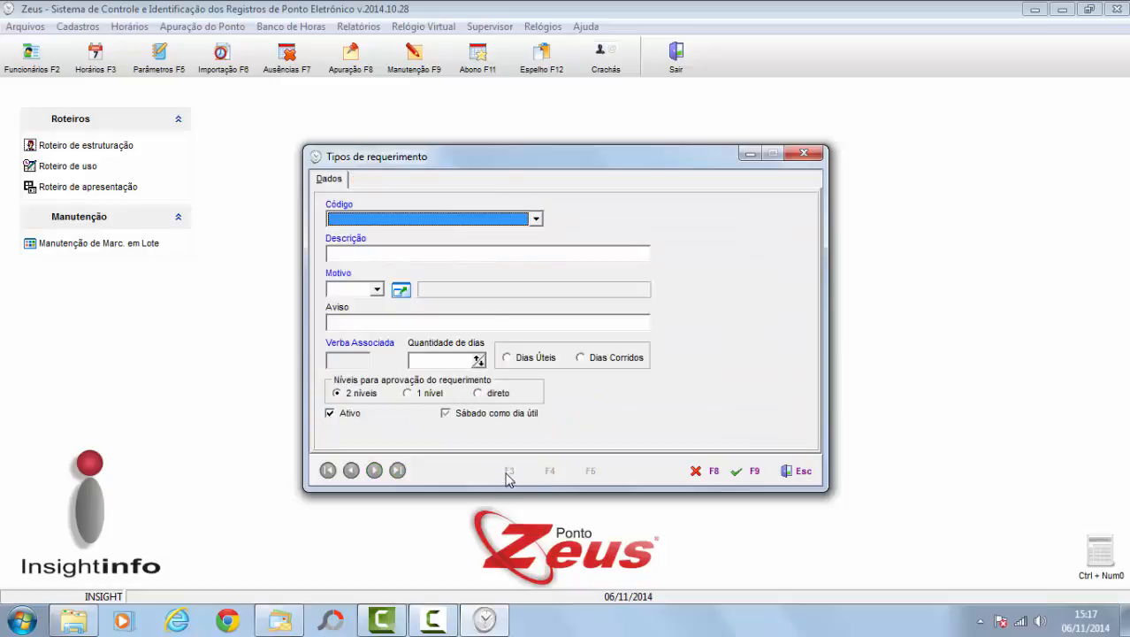
click(536, 219)
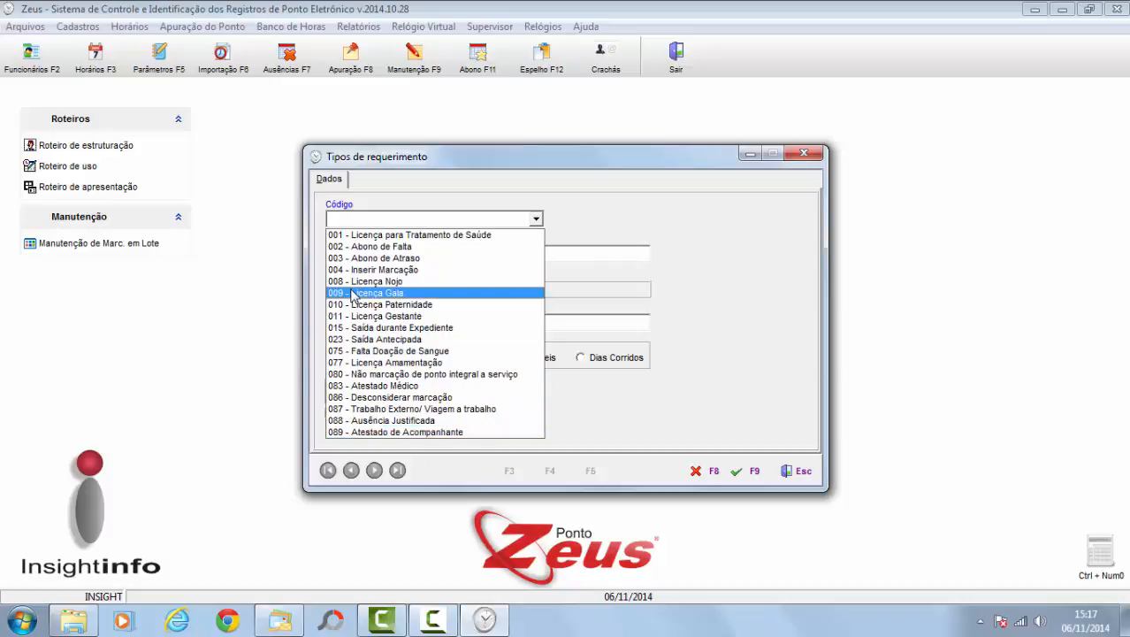
click(747, 270)
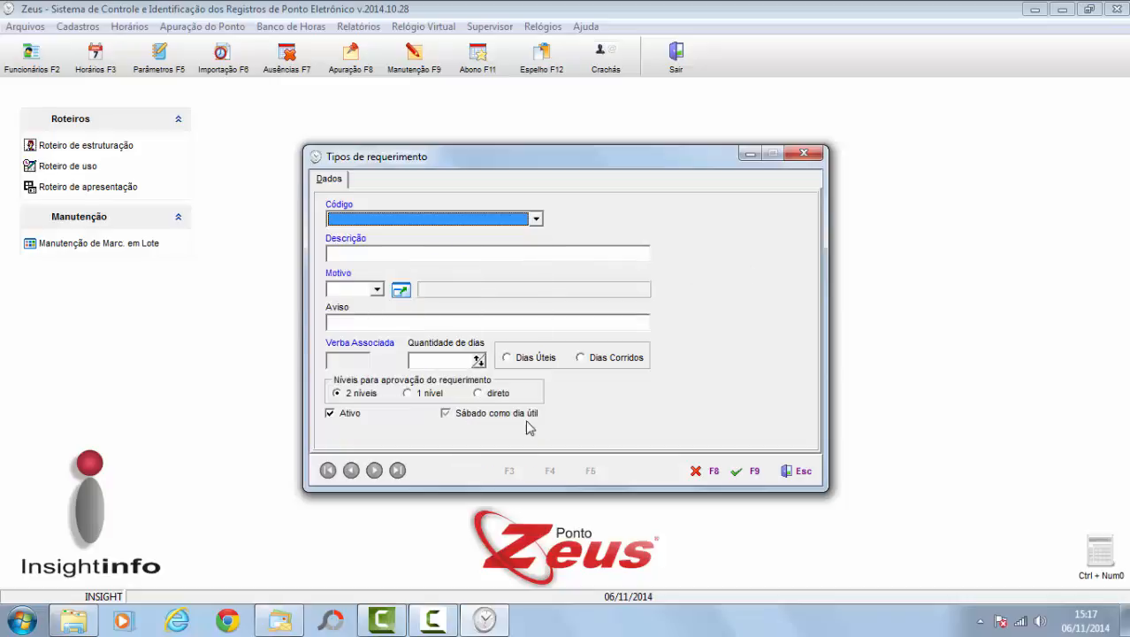
click(704, 472)
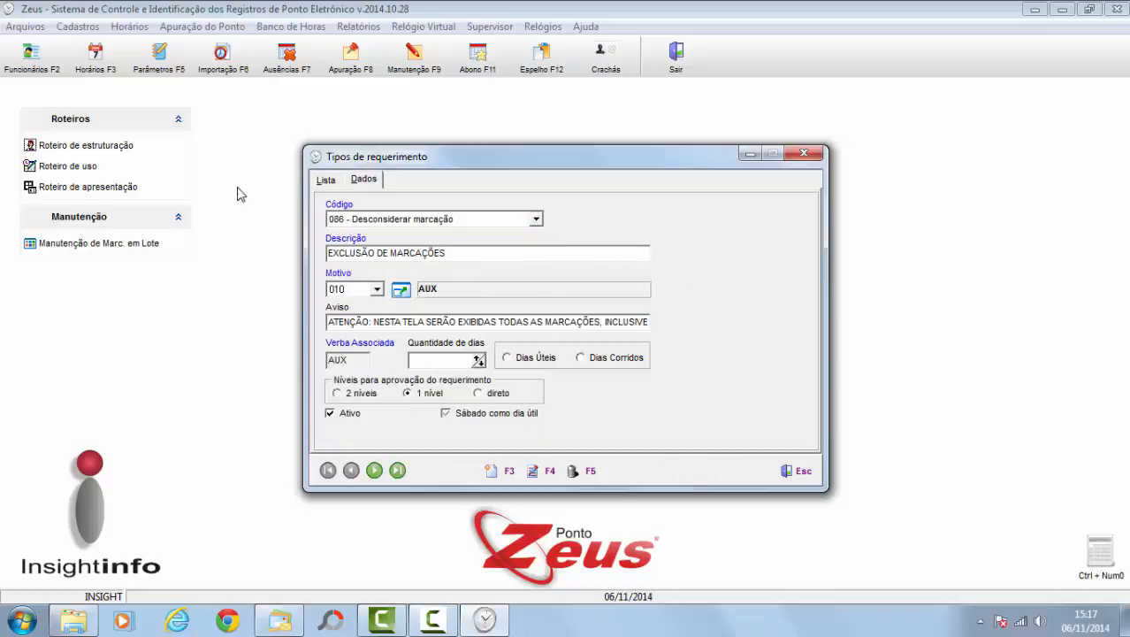
click(325, 182)
click(444, 279)
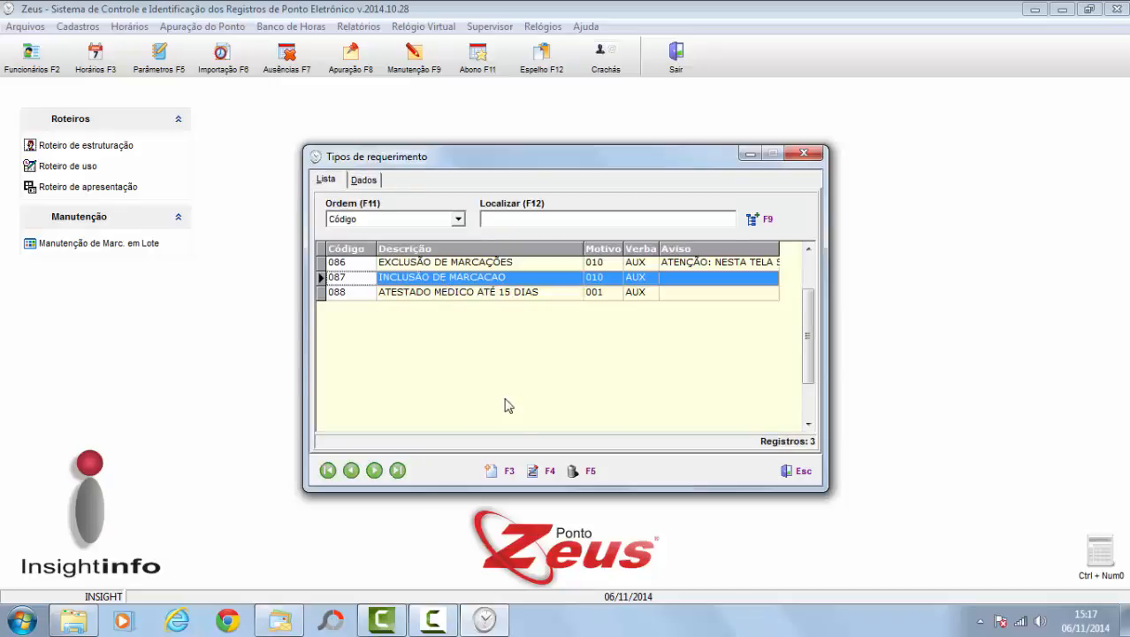
Step: Review request type 087 INCLUSÃO DE MARCACAO: code 087 Trabalho Externo/Viagem a trabalho, reason 010 AUX, one-level approval
click(533, 472)
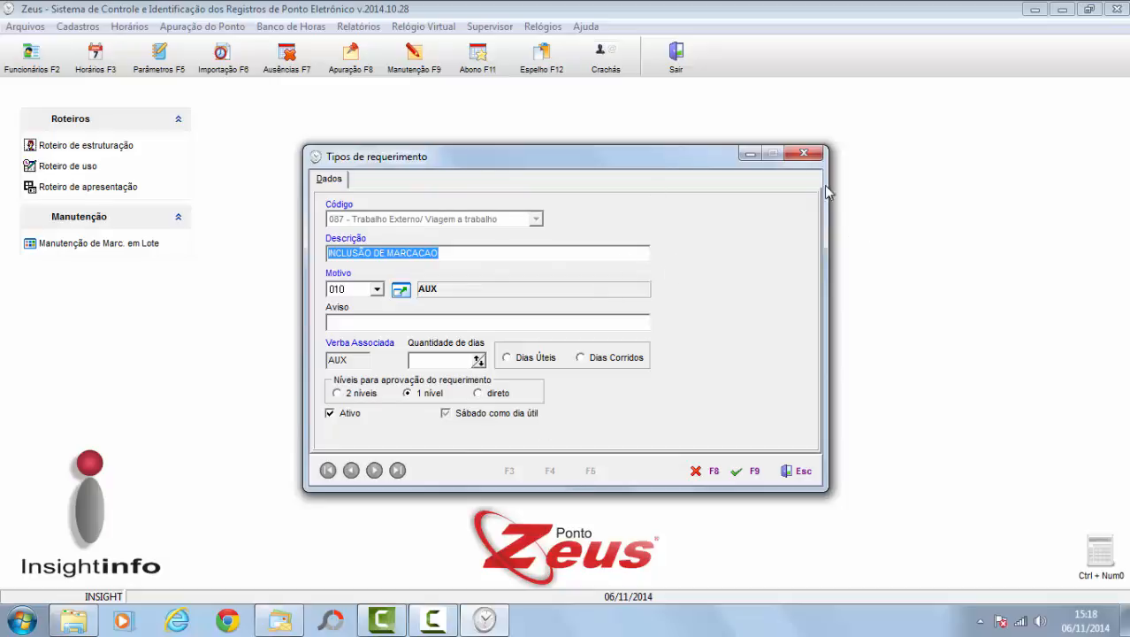
click(806, 158)
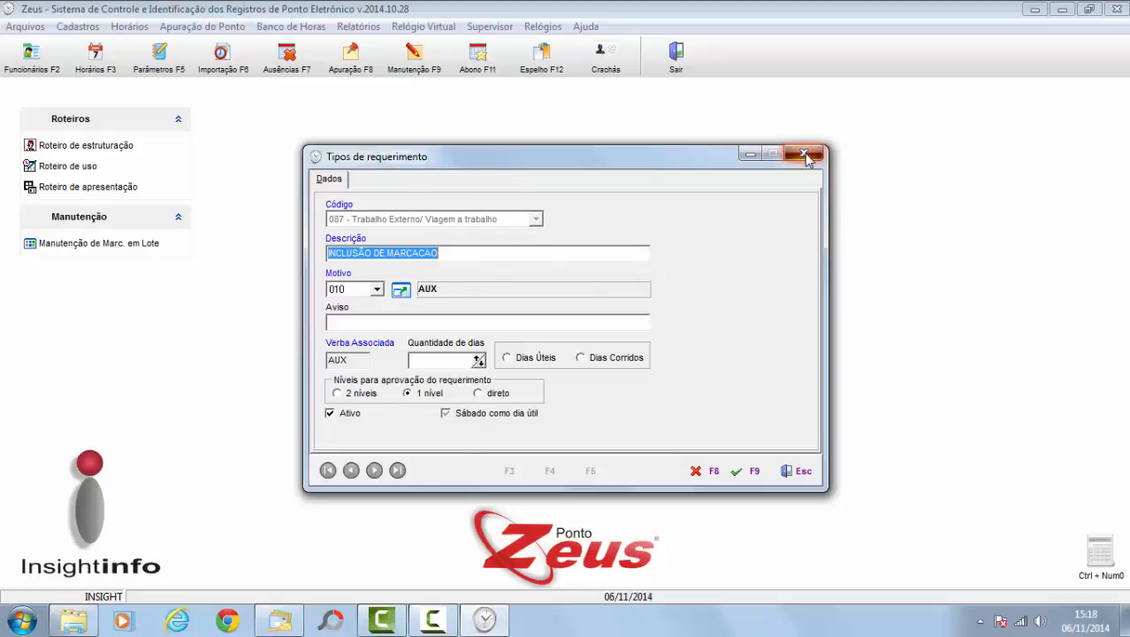
Step: Discard changes to the request-type settings and bring up the Roteiro de uso do Zeus guide
click(569, 352)
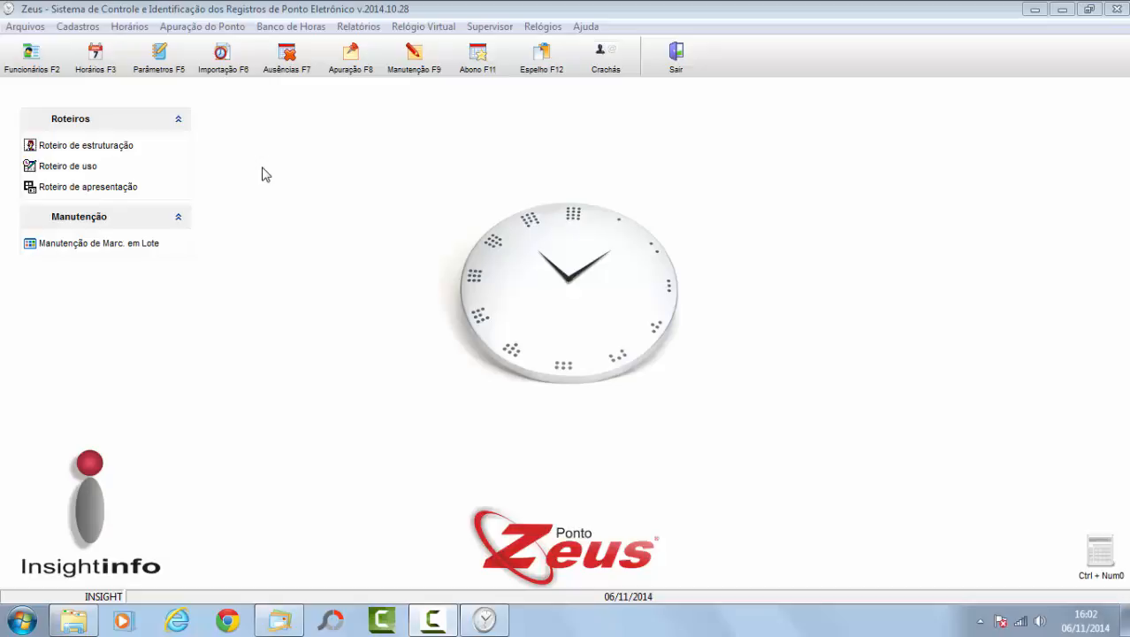
click(89, 167)
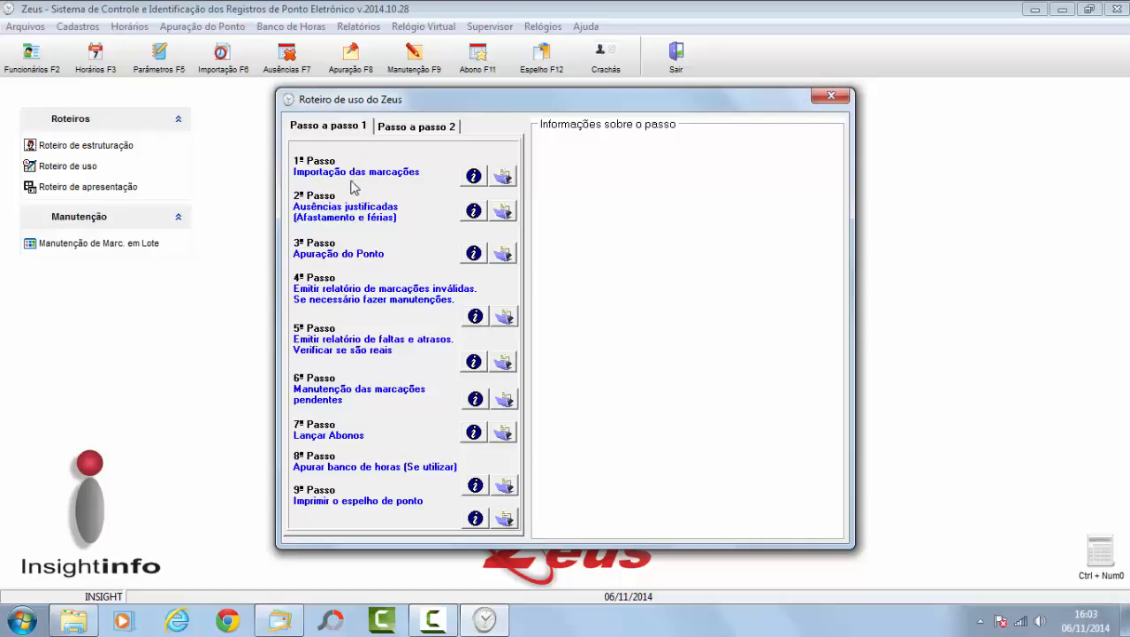
click(831, 97)
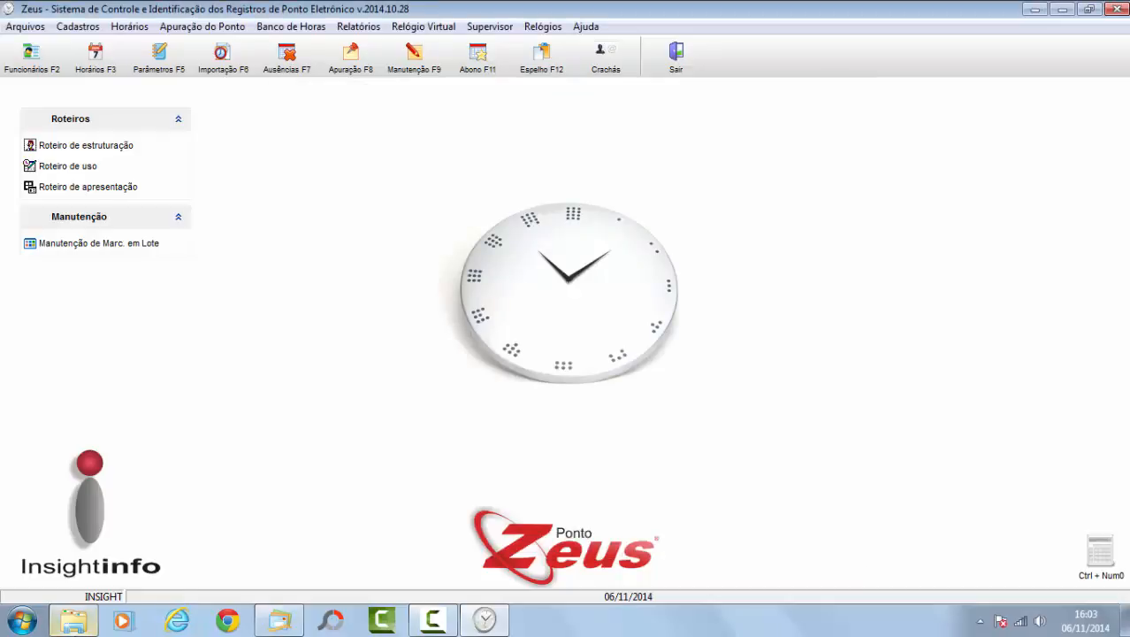
click(74, 621)
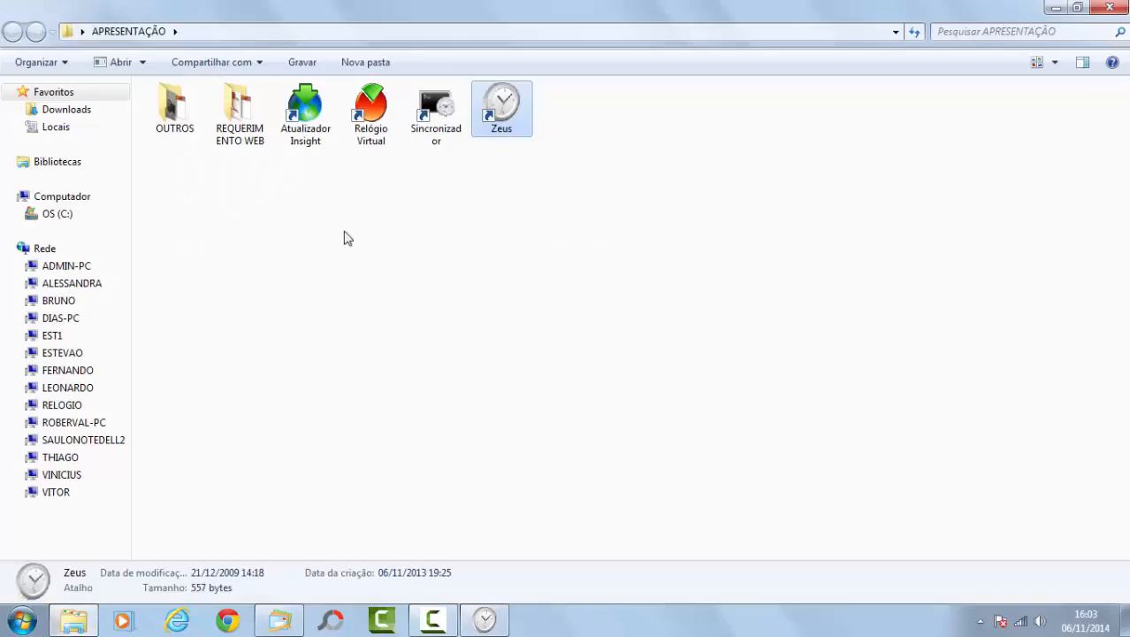
double_click(448, 113)
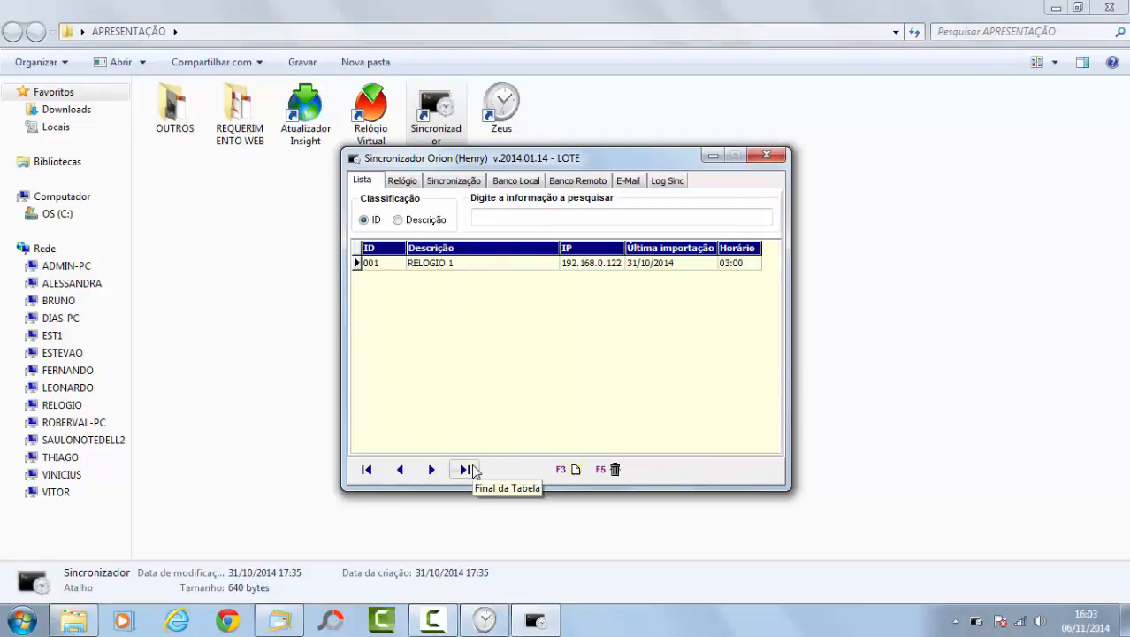
click(403, 181)
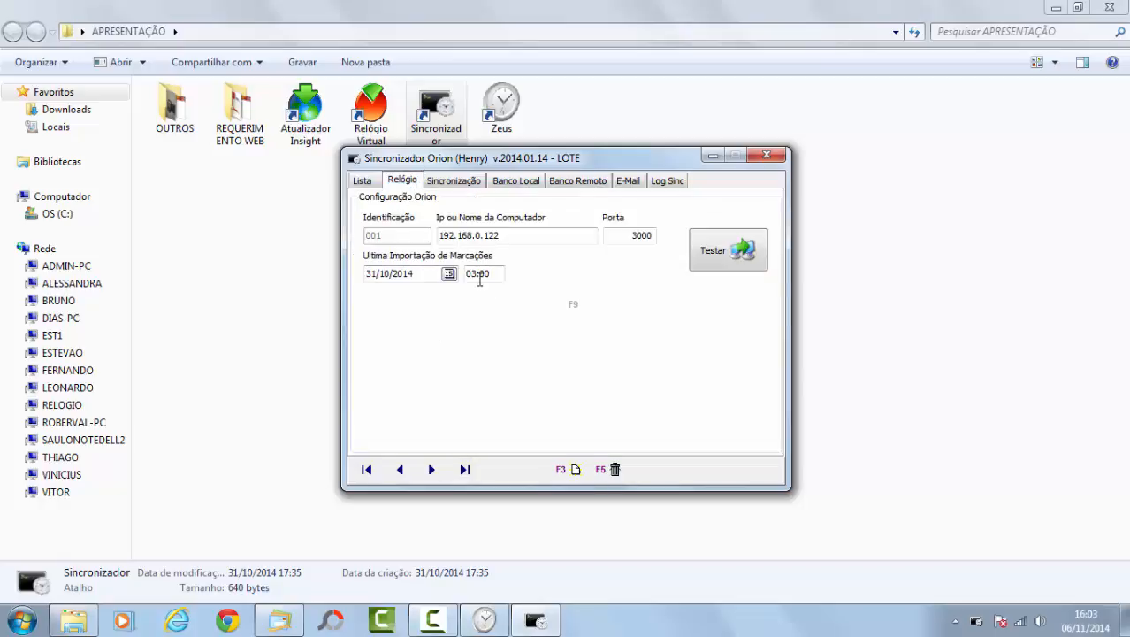
click(459, 181)
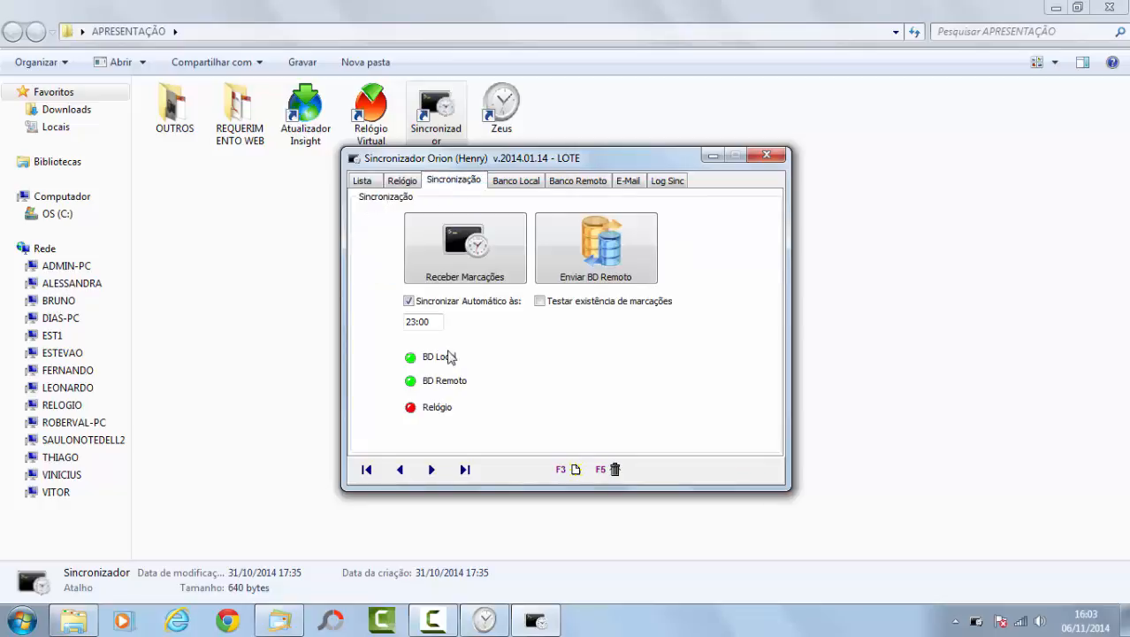
click(533, 183)
click(575, 181)
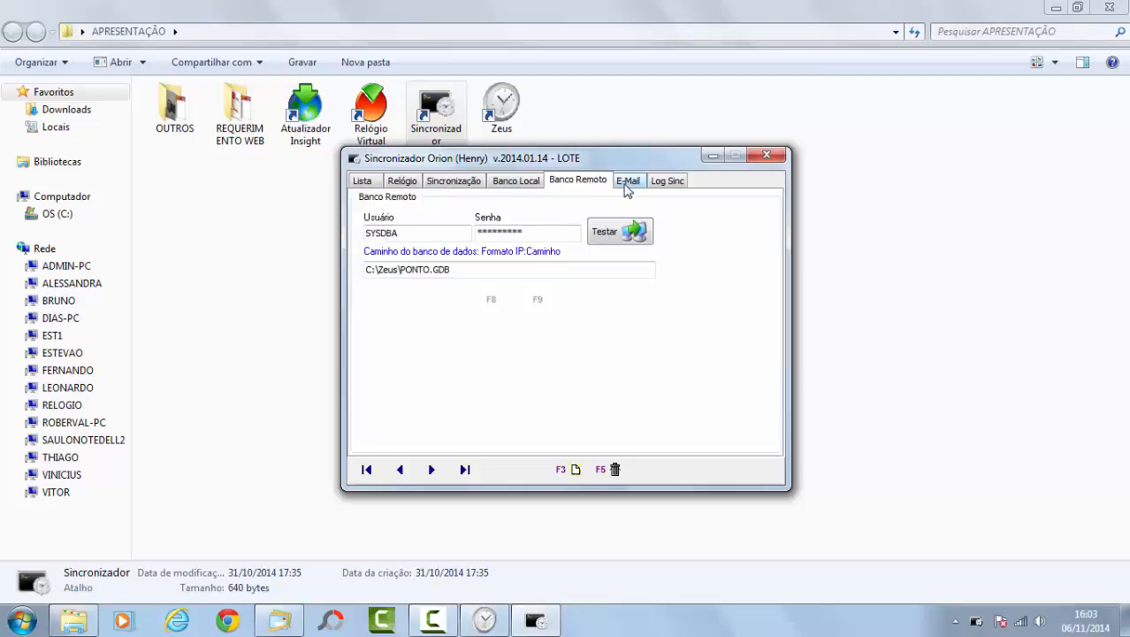
click(626, 186)
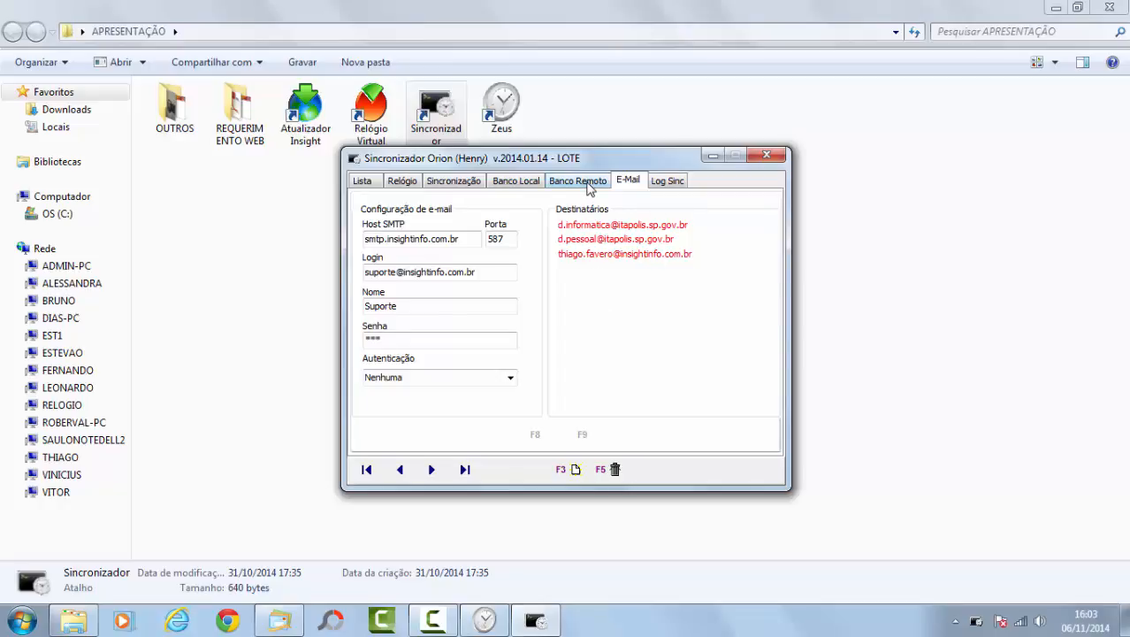
click(587, 182)
click(528, 186)
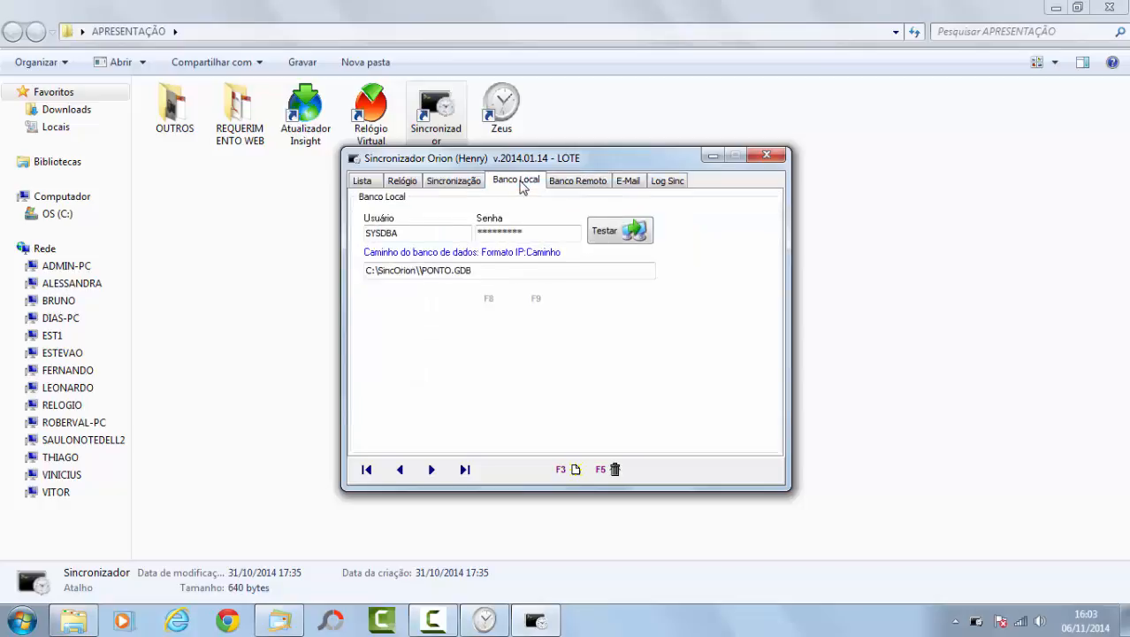
click(463, 186)
click(598, 183)
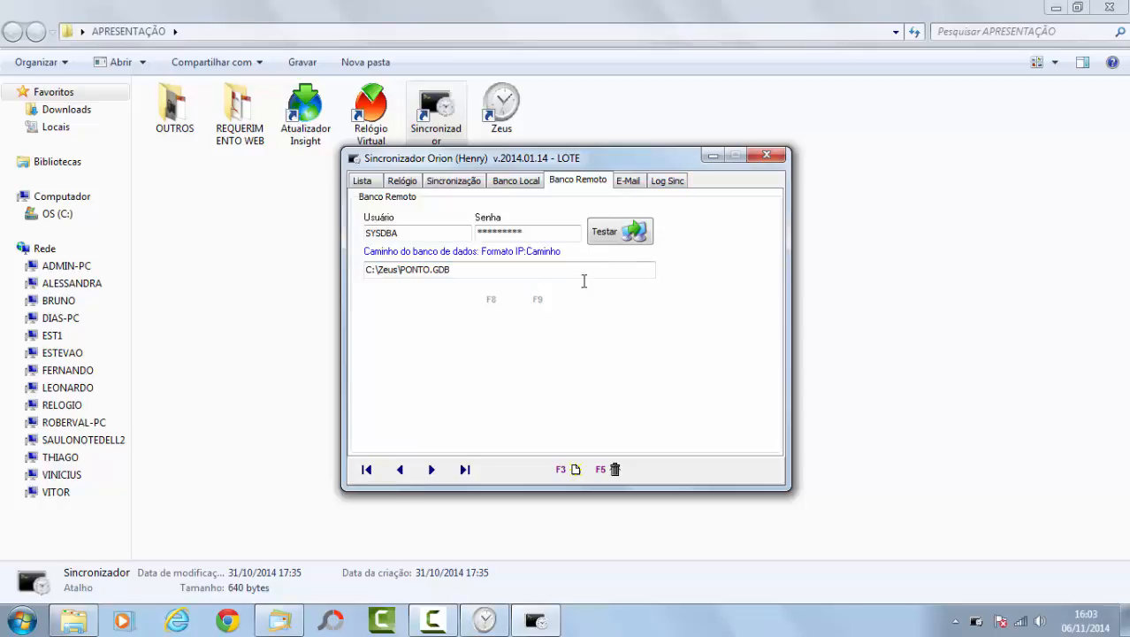
click(630, 231)
click(766, 158)
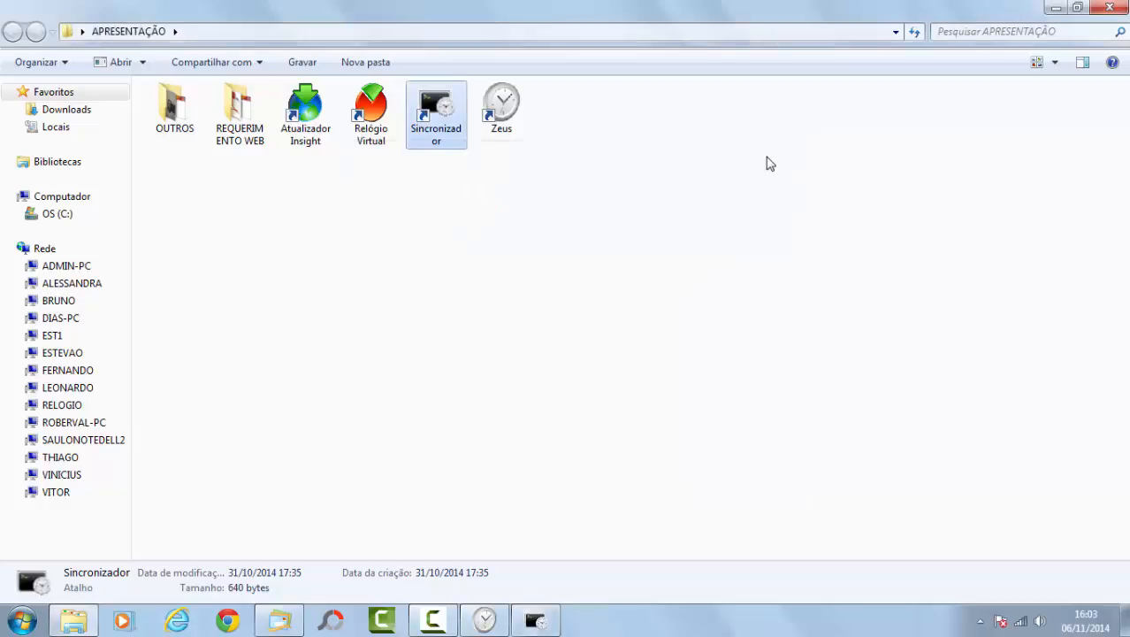
click(483, 621)
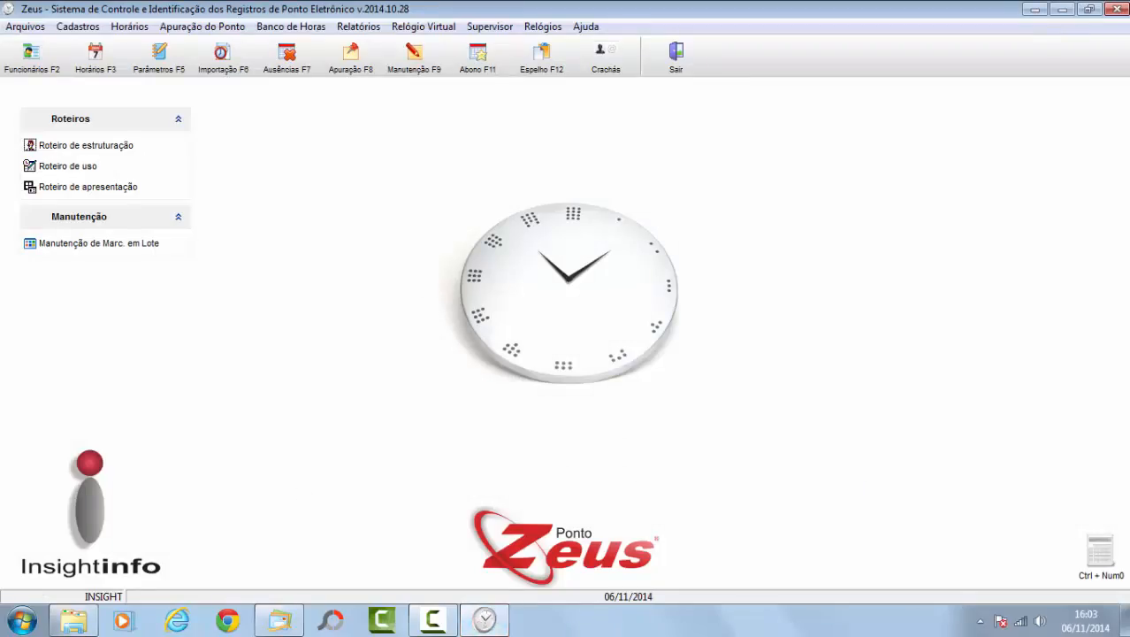
Step: From the Roteiro de uso guide, start step 1's text-file punch import with layout 001
click(85, 168)
click(507, 181)
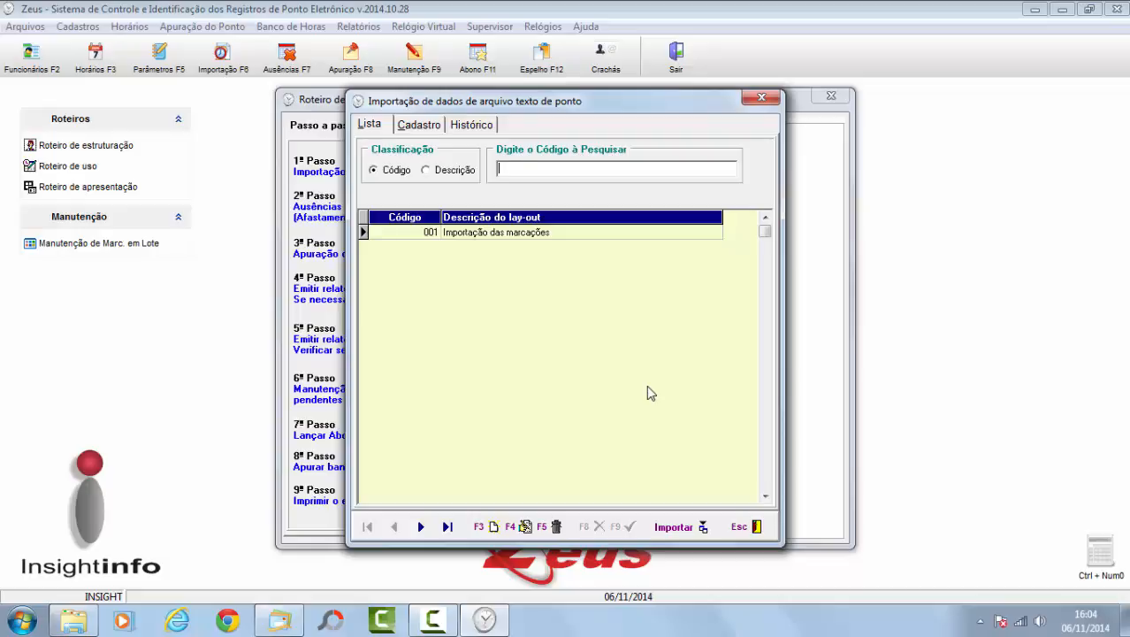
Step: Import all 944 punch records from Arq1.txt and close the import dialog
click(676, 526)
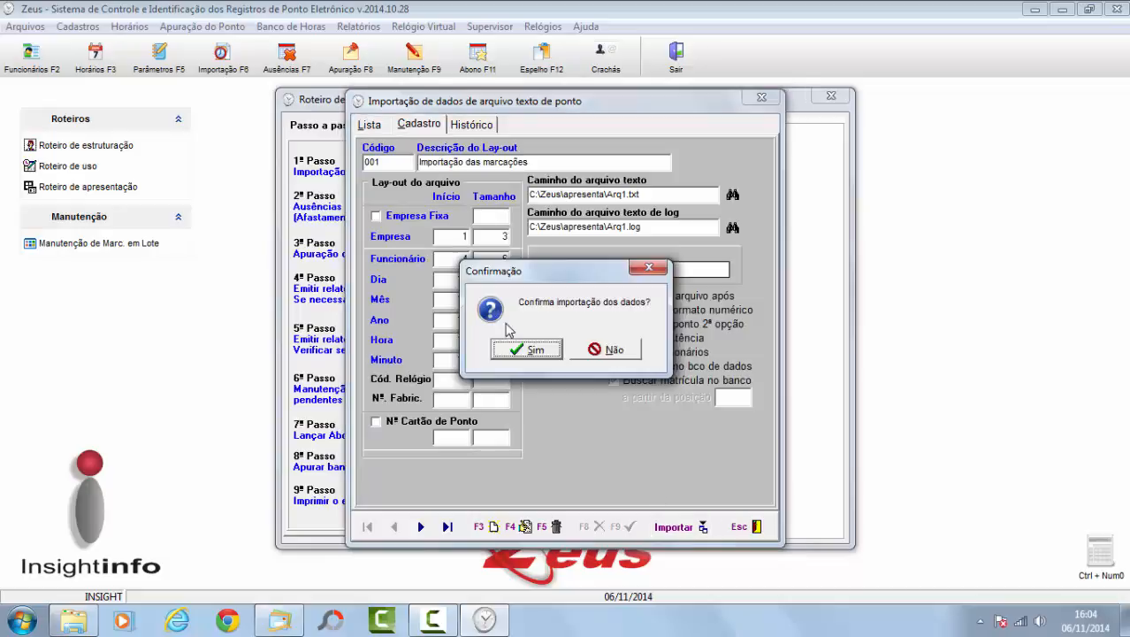
click(528, 351)
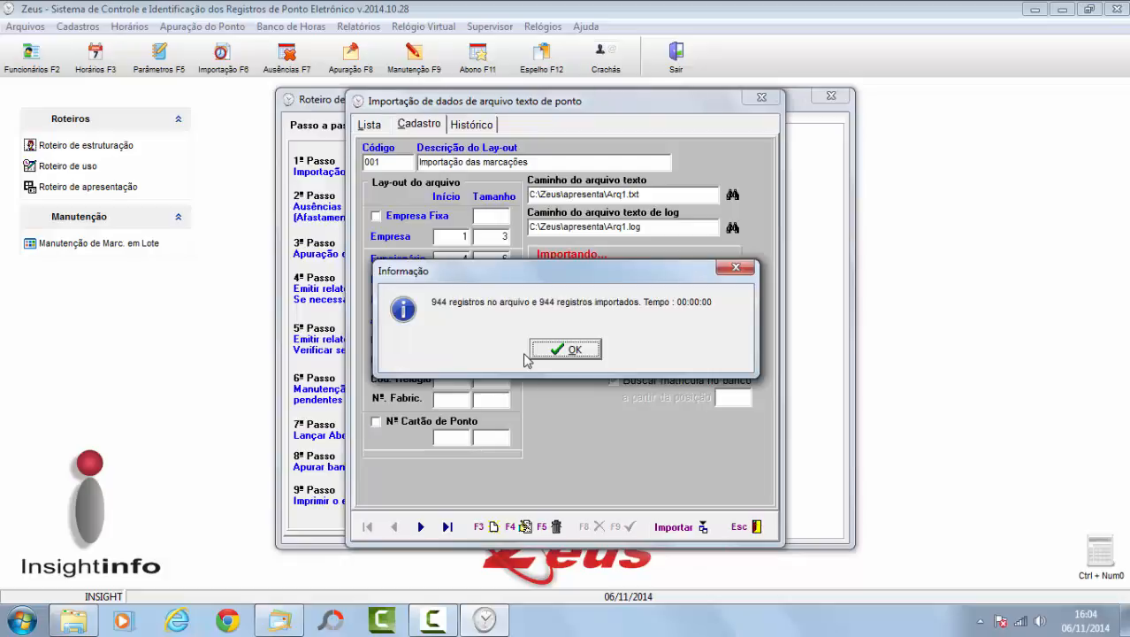
click(559, 350)
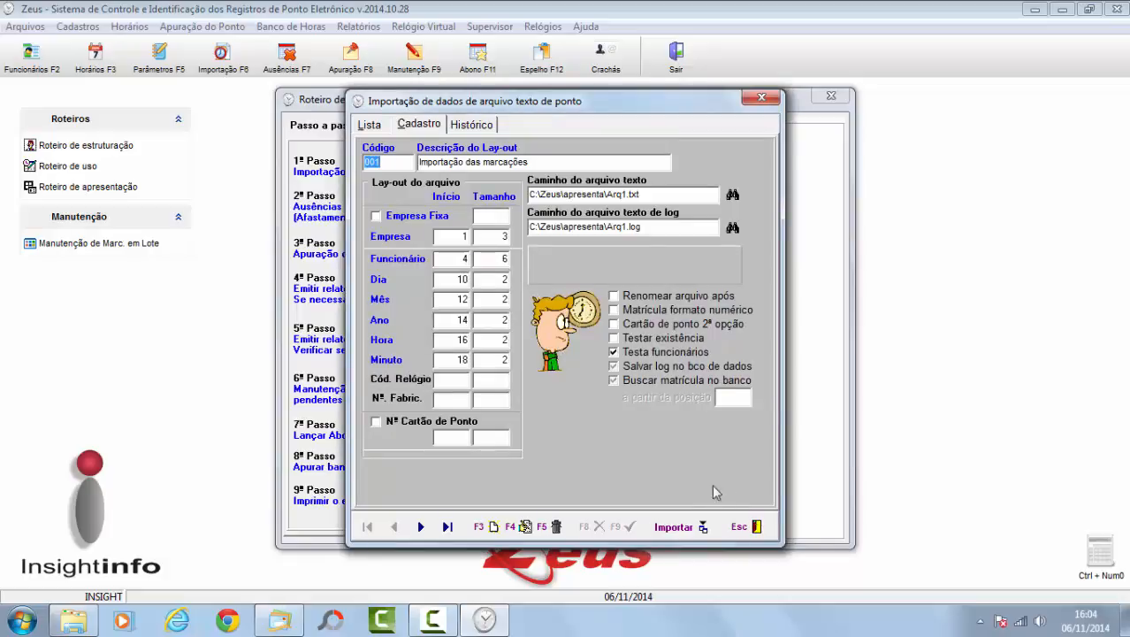
click(742, 528)
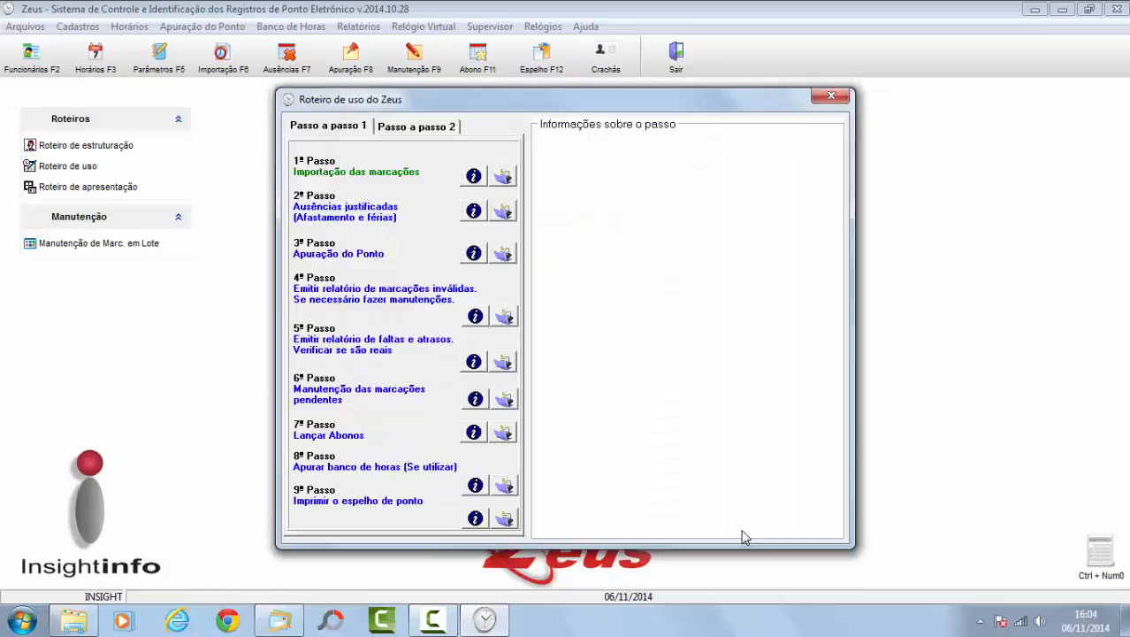
click(502, 257)
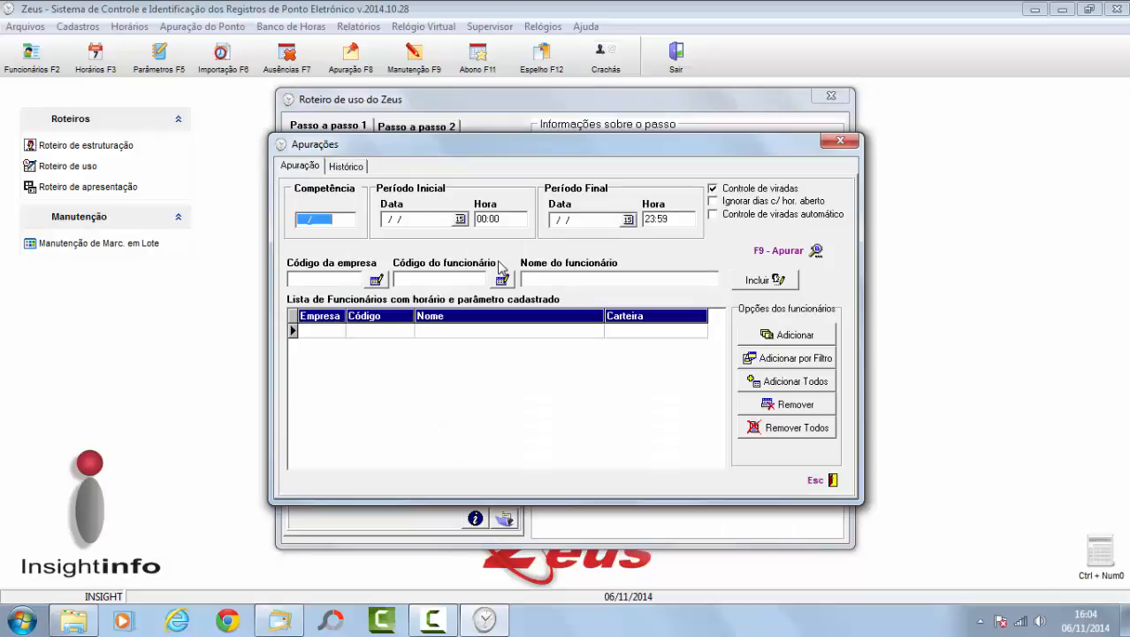
text(012013)
key(Tab)
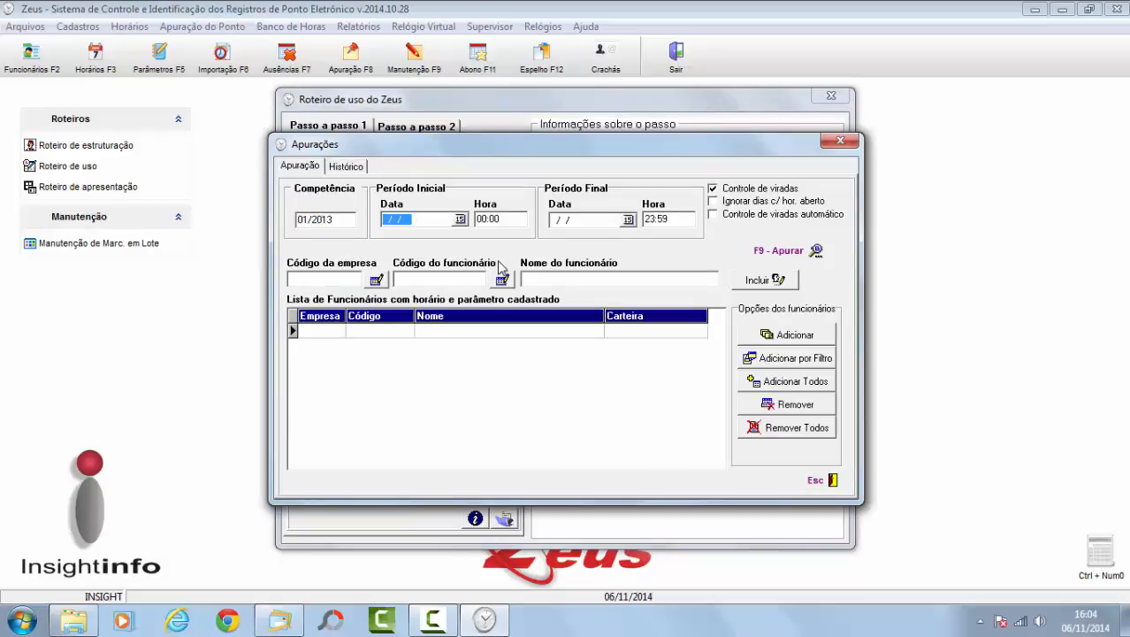
click(311, 275)
text(001)
key(Tab)
text(000)
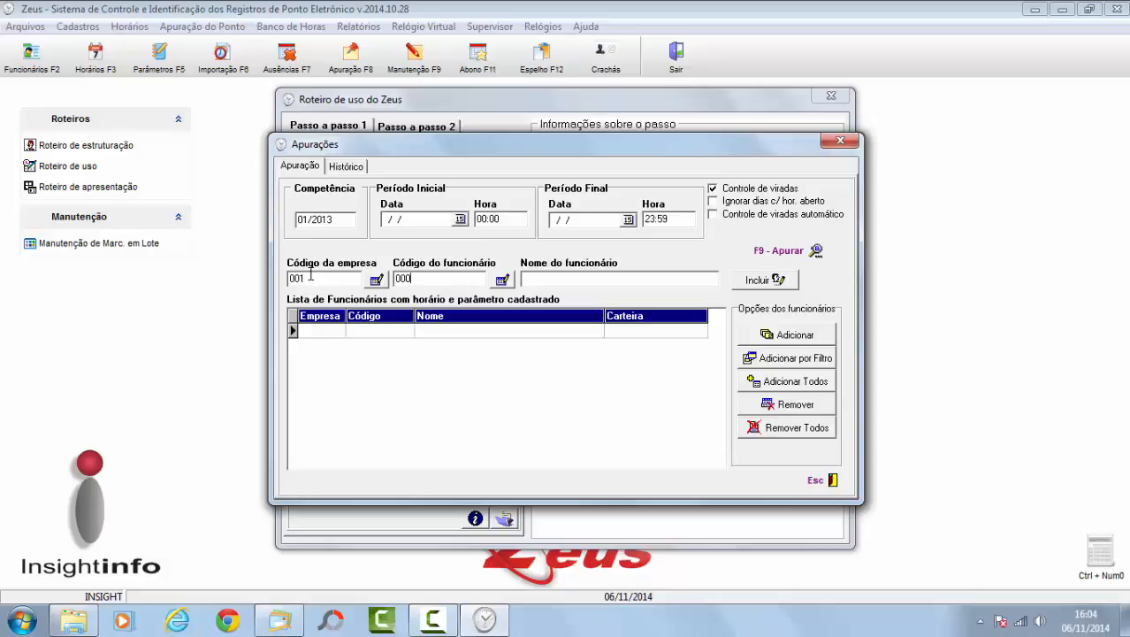
text(272)
key(Tab)
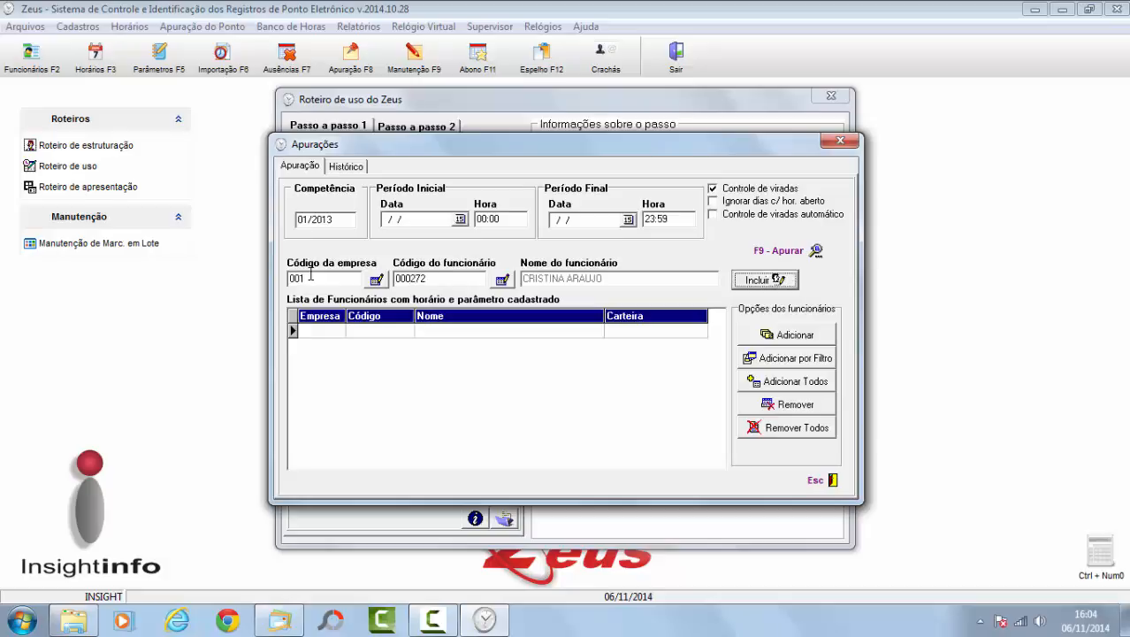
click(743, 281)
Step: Run the punch calculation and approve e-mailing the inconsistency and divergence reports
click(779, 255)
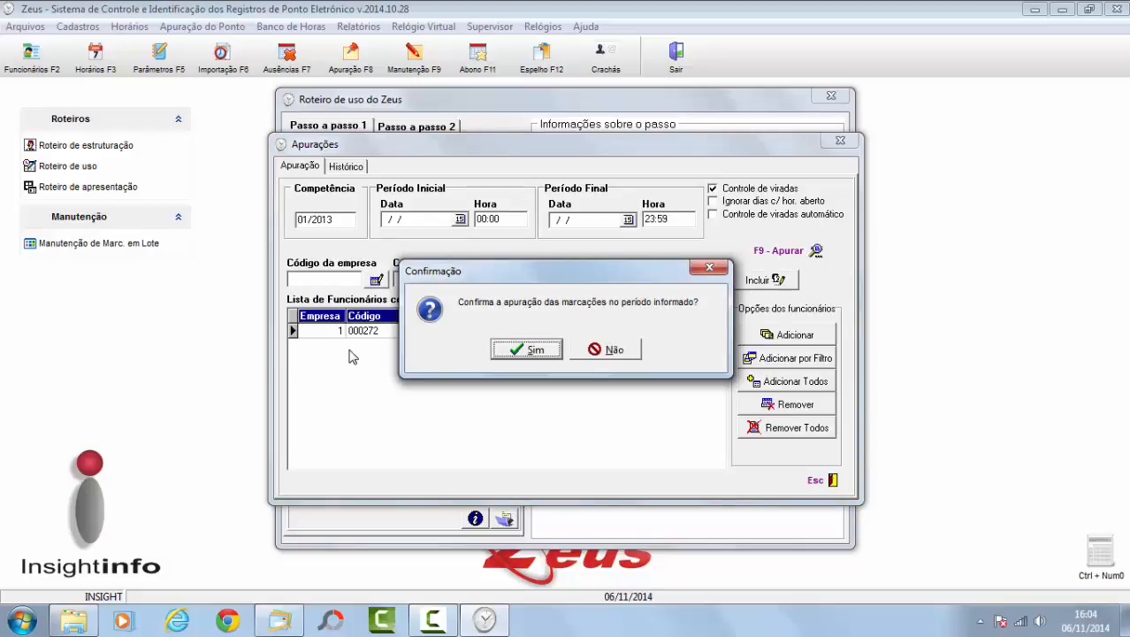
click(522, 351)
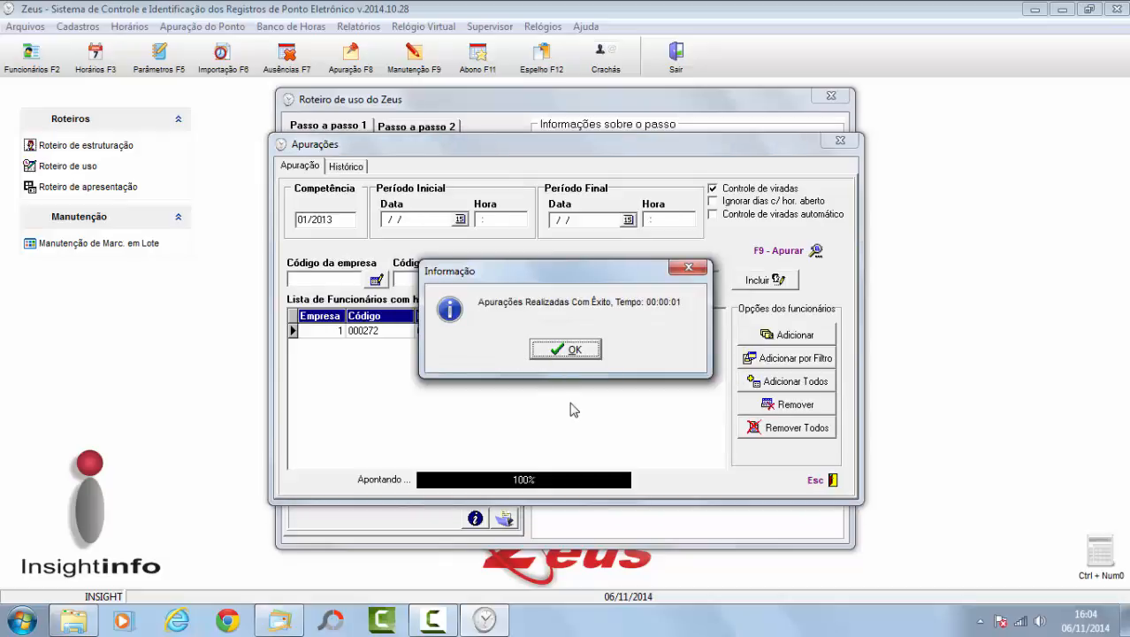
click(569, 354)
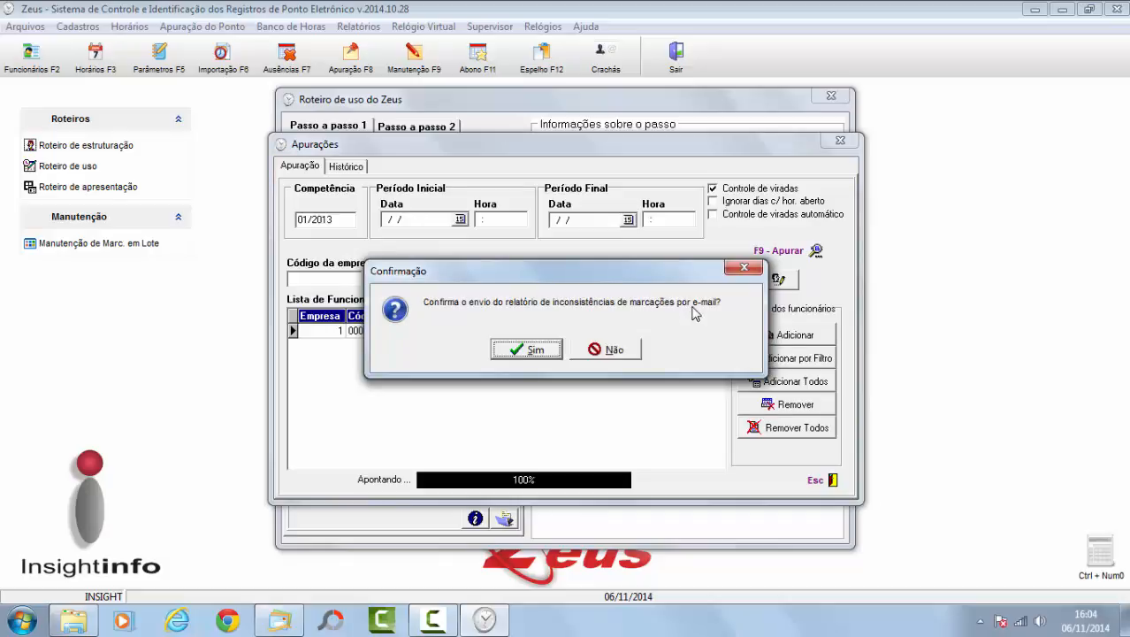
click(531, 350)
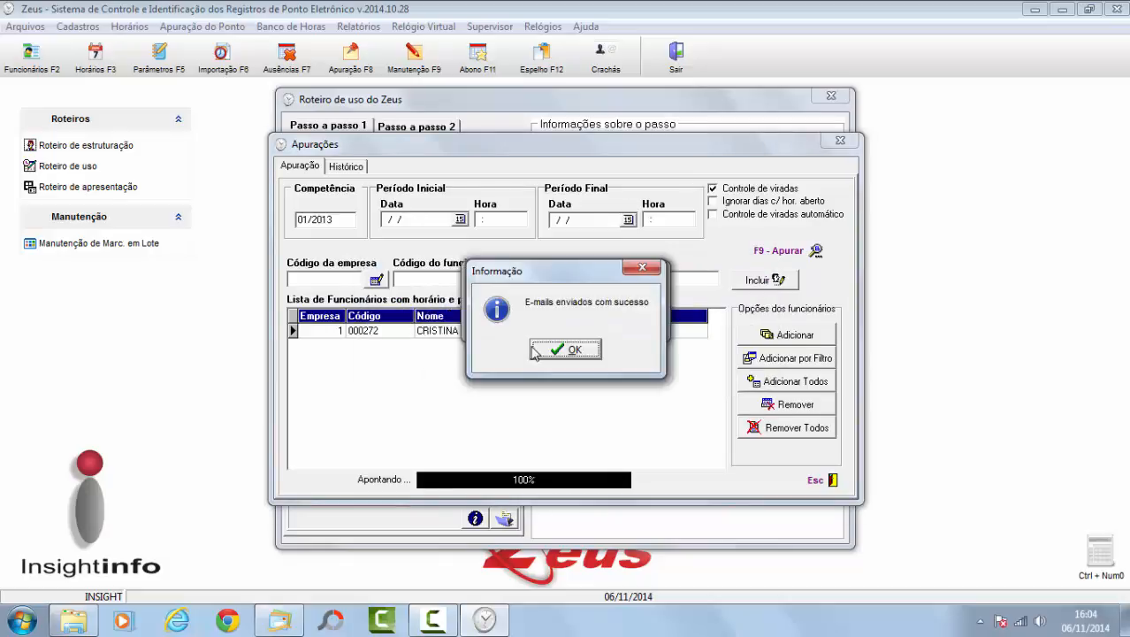
click(567, 350)
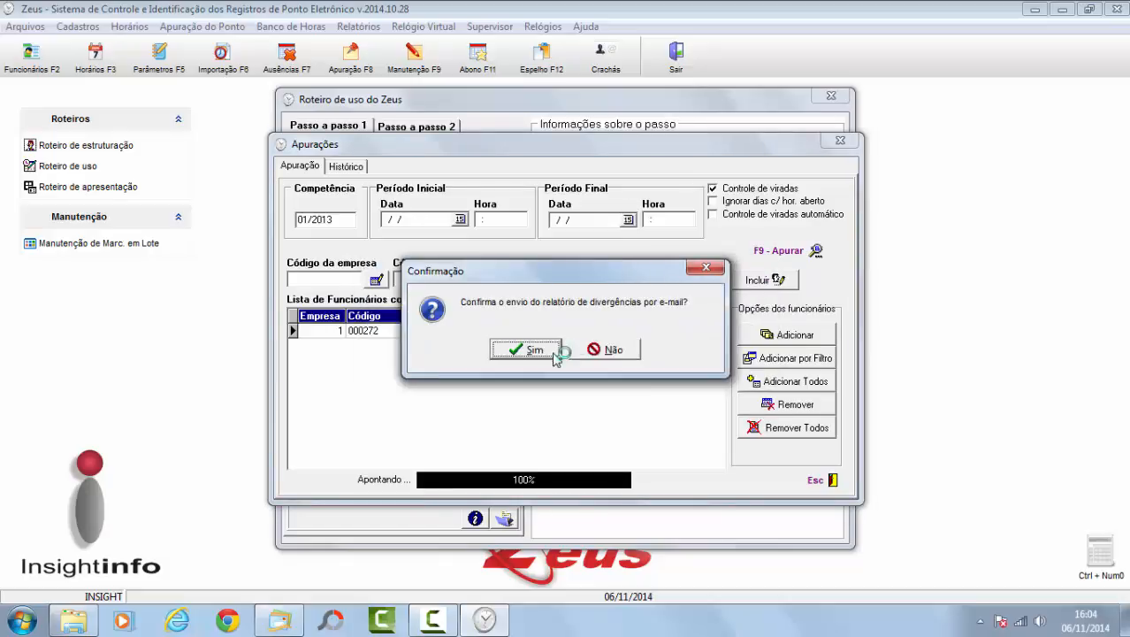
click(544, 354)
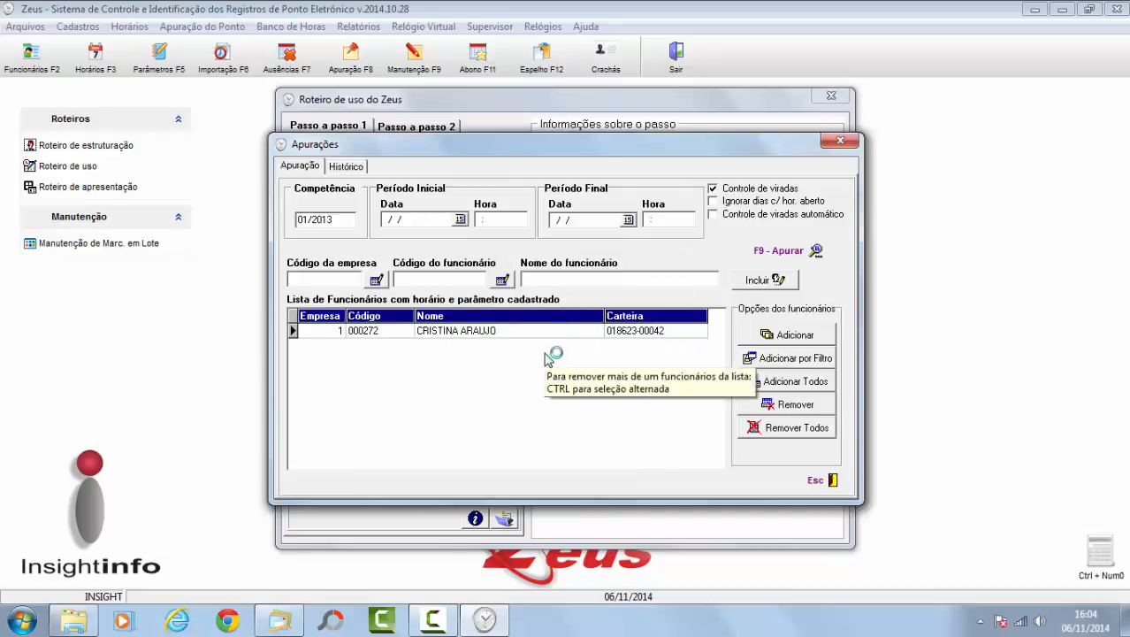
Step: Fetch new mail and open the Relatório de Divergências message from Depto. Pessoal
click(283, 625)
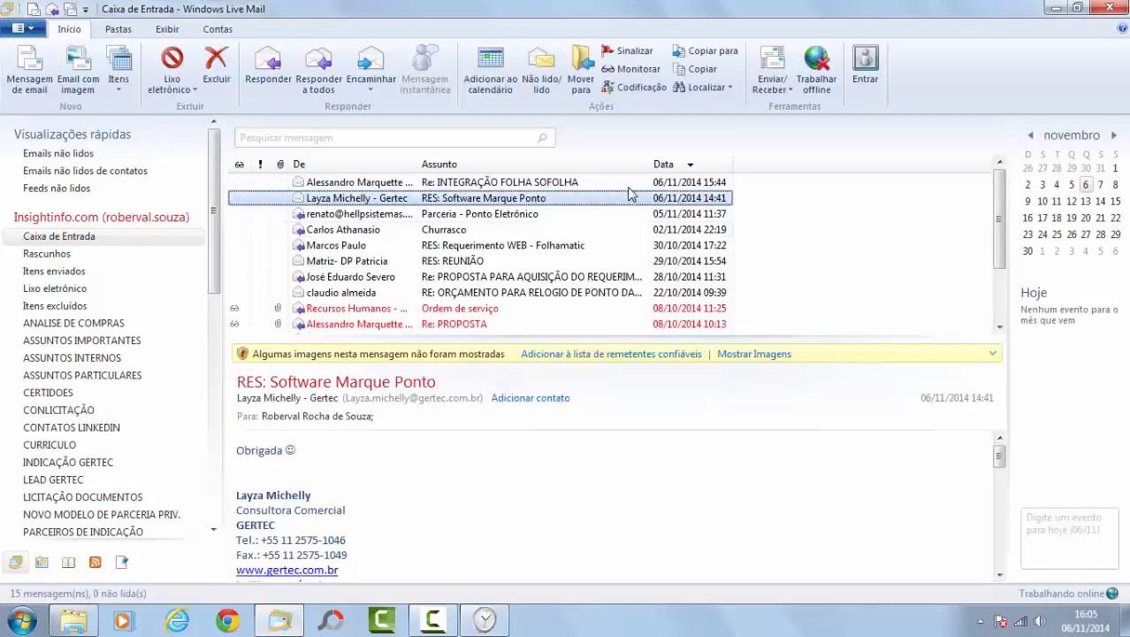
click(771, 68)
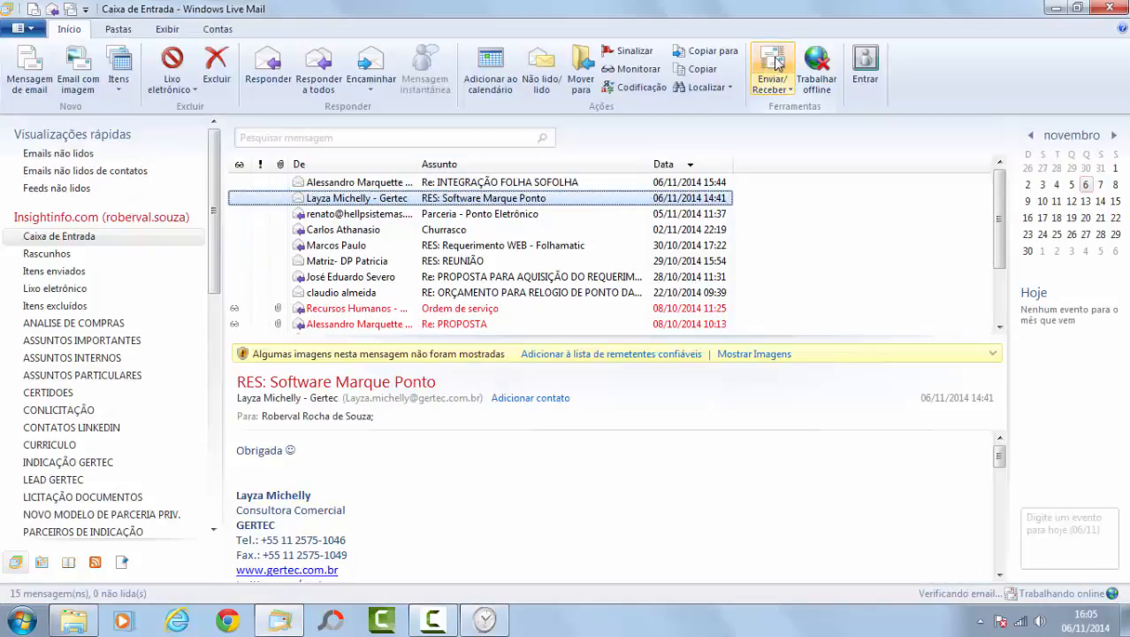
click(773, 62)
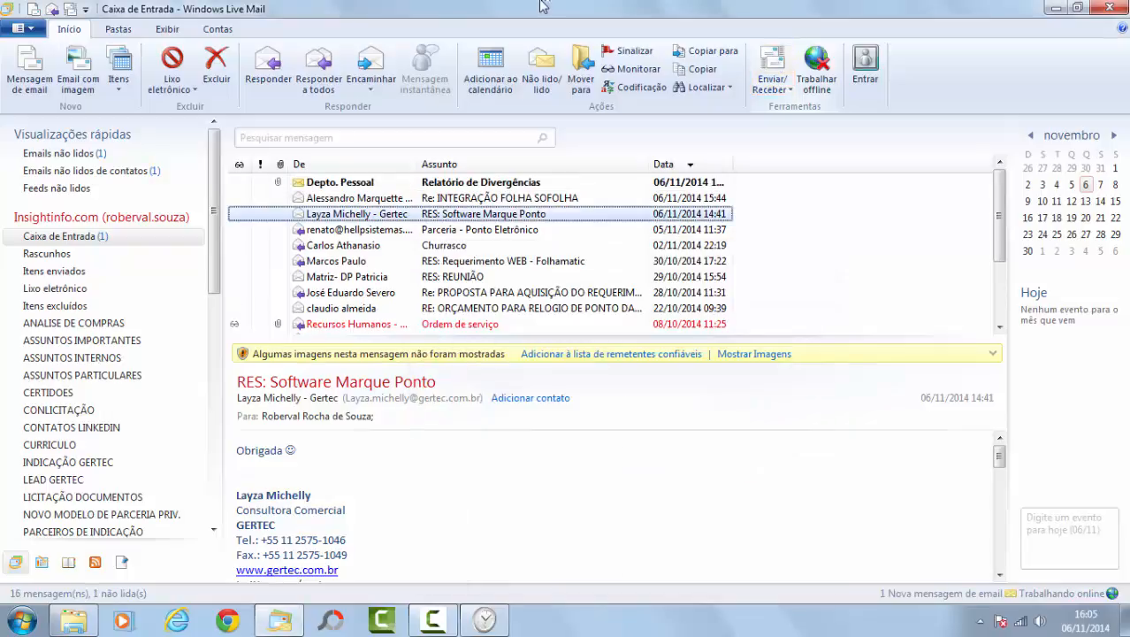
click(463, 183)
double_click(463, 183)
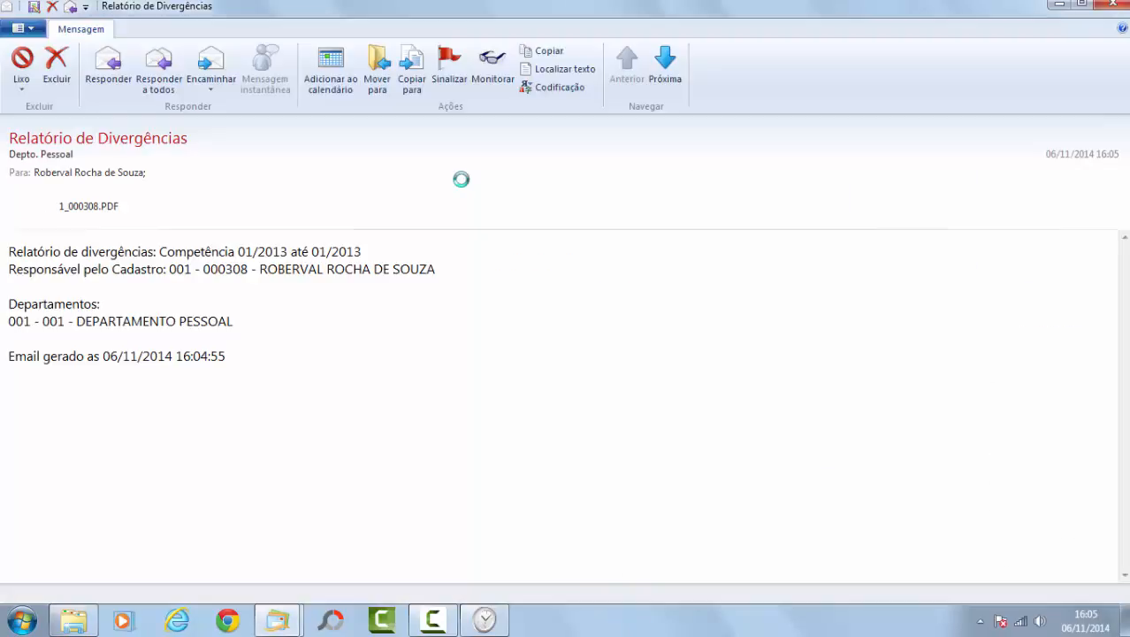
Step: View the attached 1_000308.PDF divergence report, then close it and the message
double_click(89, 217)
click(612, 309)
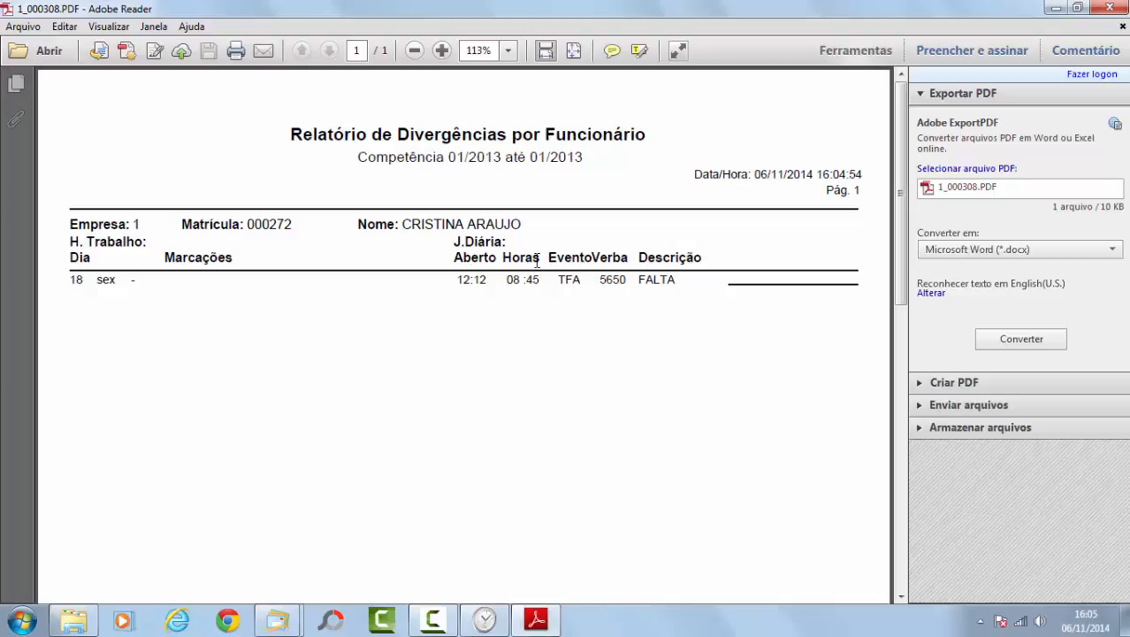
click(1109, 8)
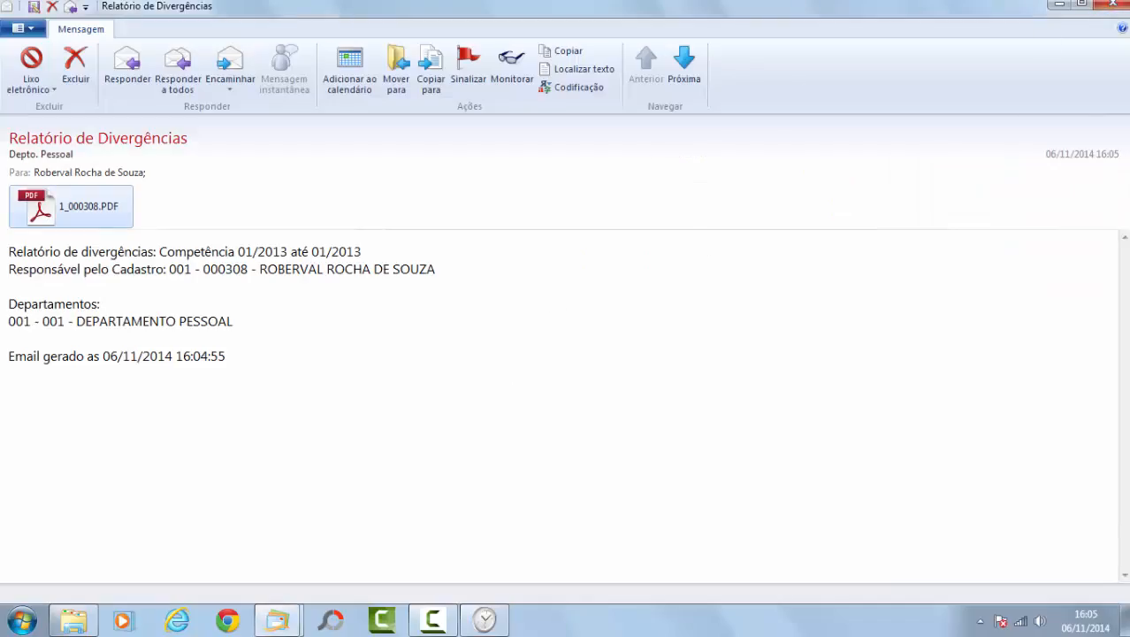
click(1107, 8)
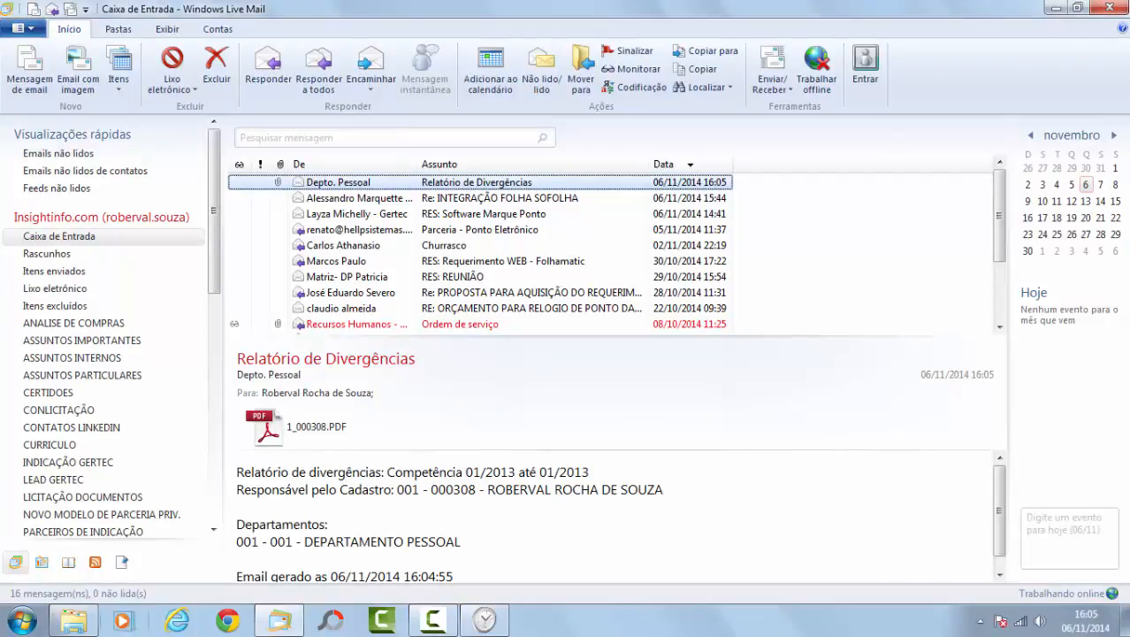
Step: Sign in to Requerimento Web in Chrome with the employee's identification and password
click(228, 622)
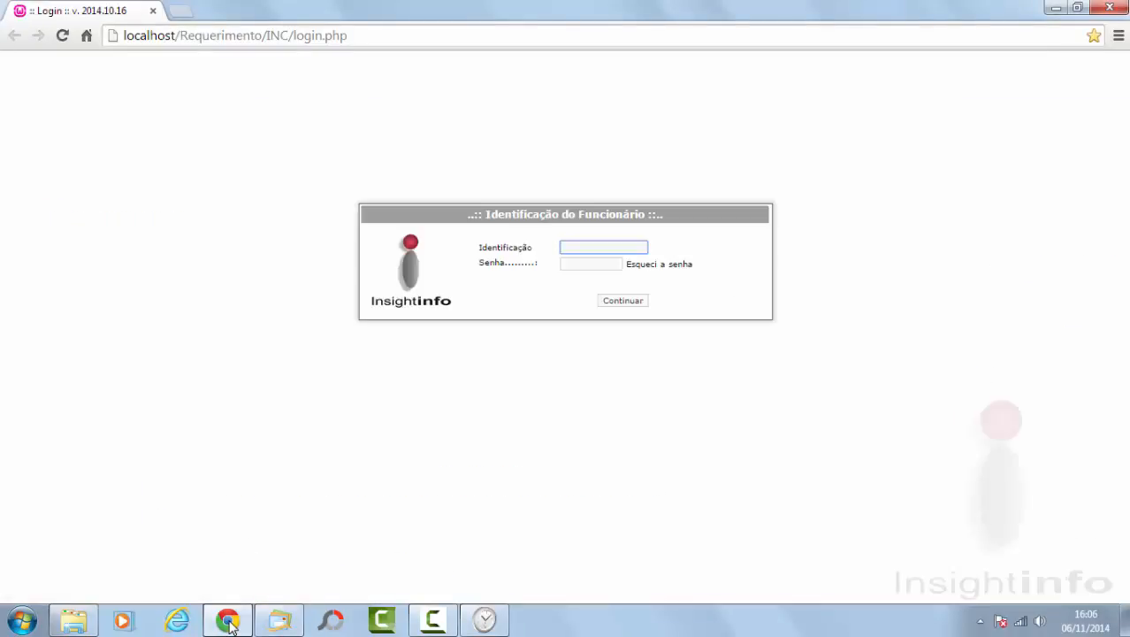
text(0)
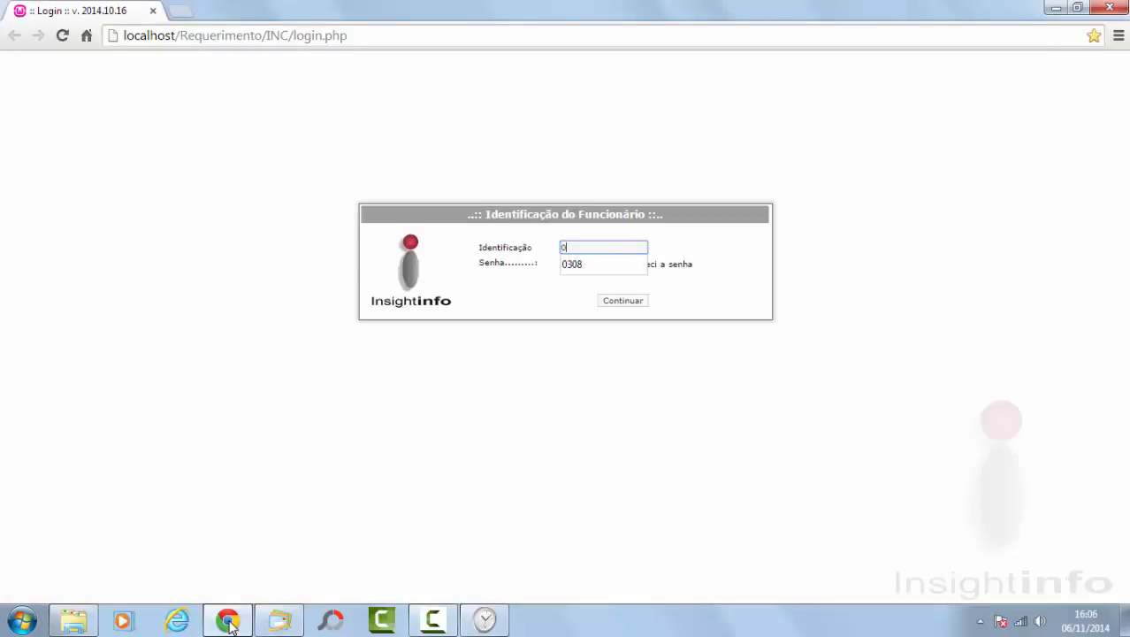
text(308)
key(Tab)
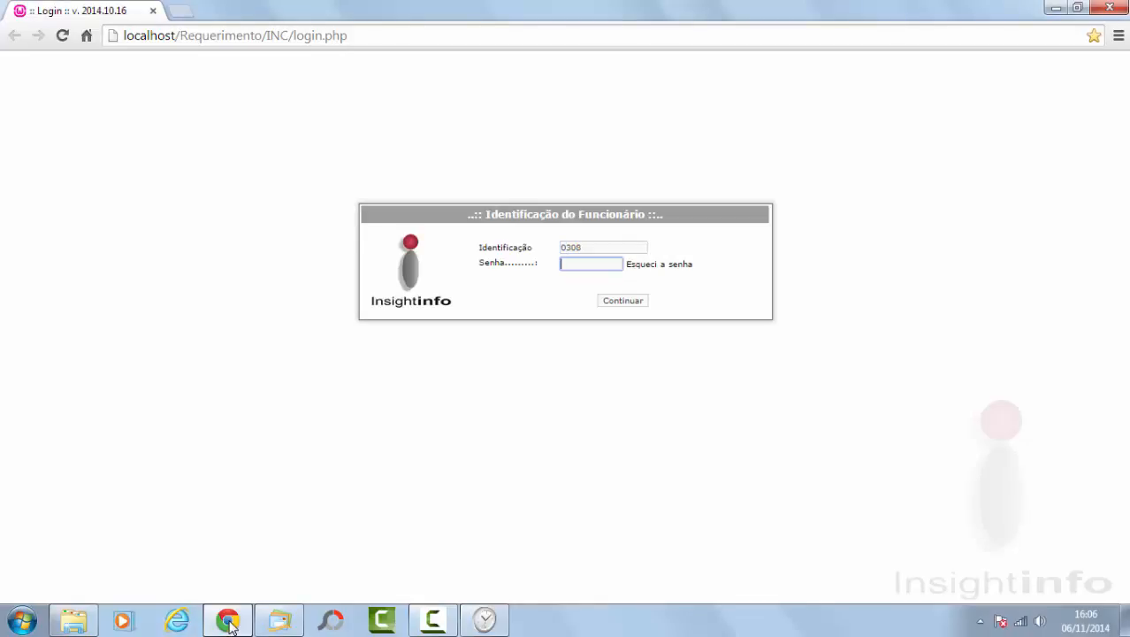
text(123)
click(622, 300)
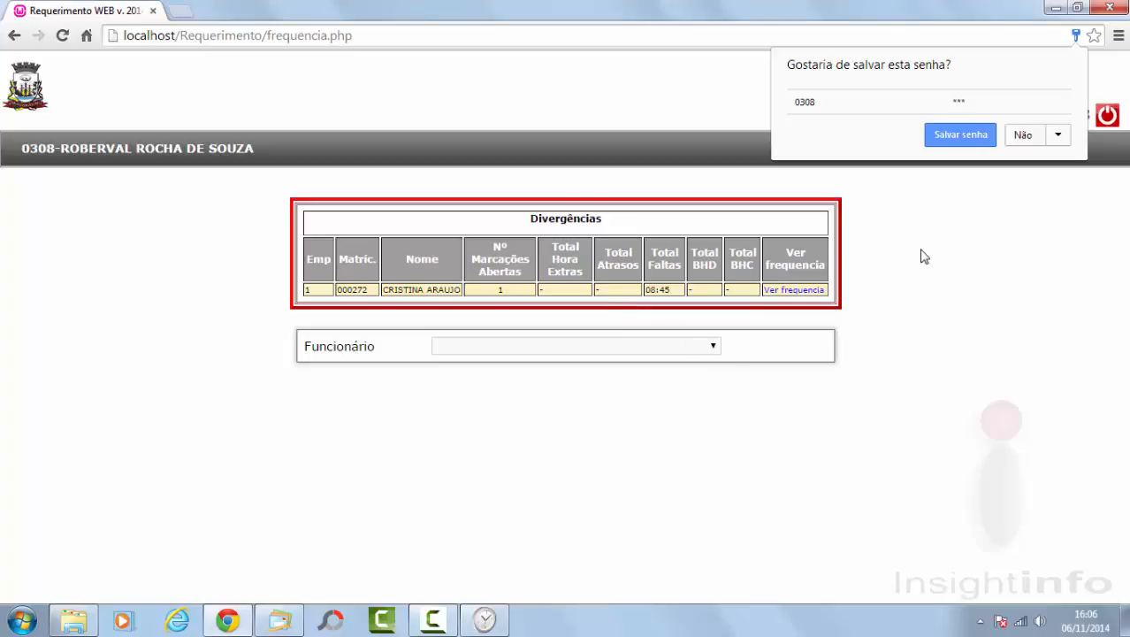
Step: Decline saving the password, view the month's frequência, and start a request for 18/01/2013
click(1027, 135)
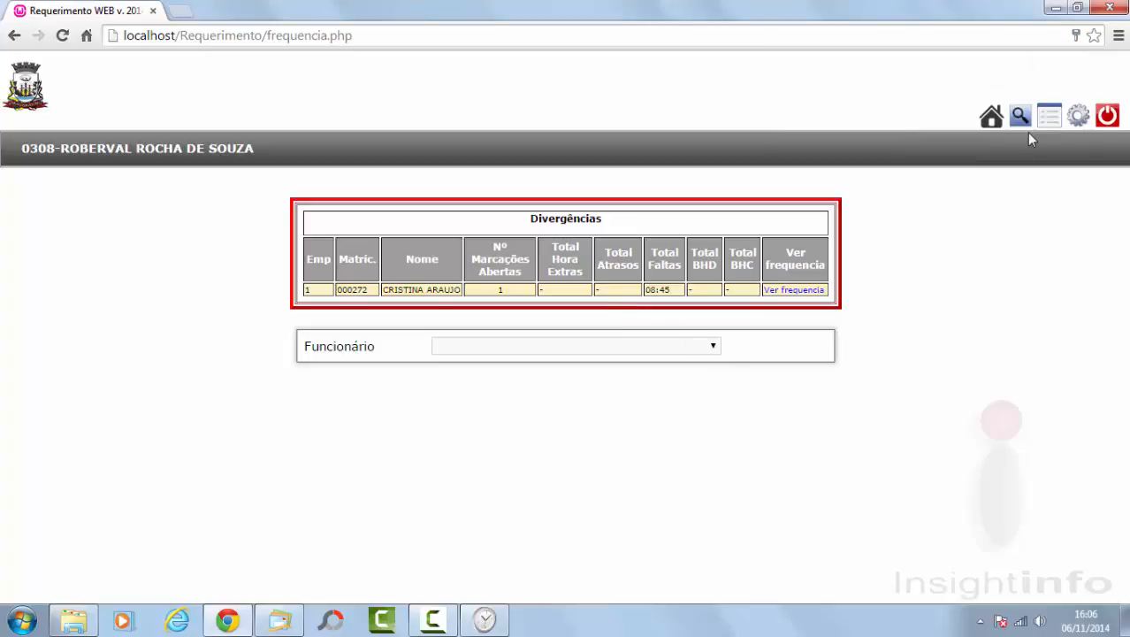
click(712, 351)
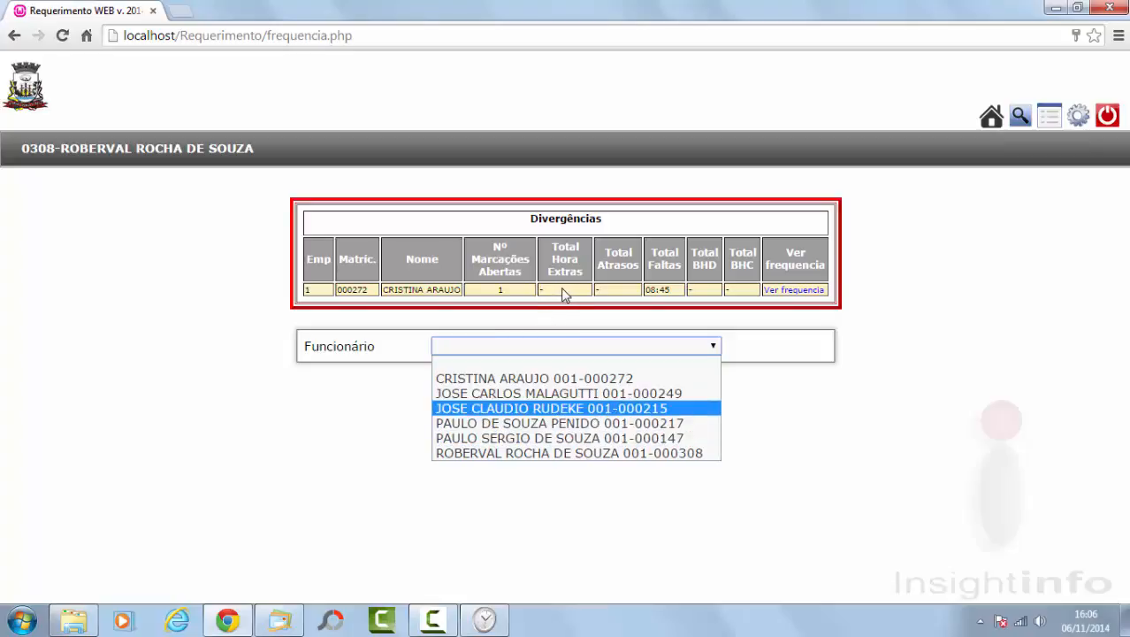
click(379, 434)
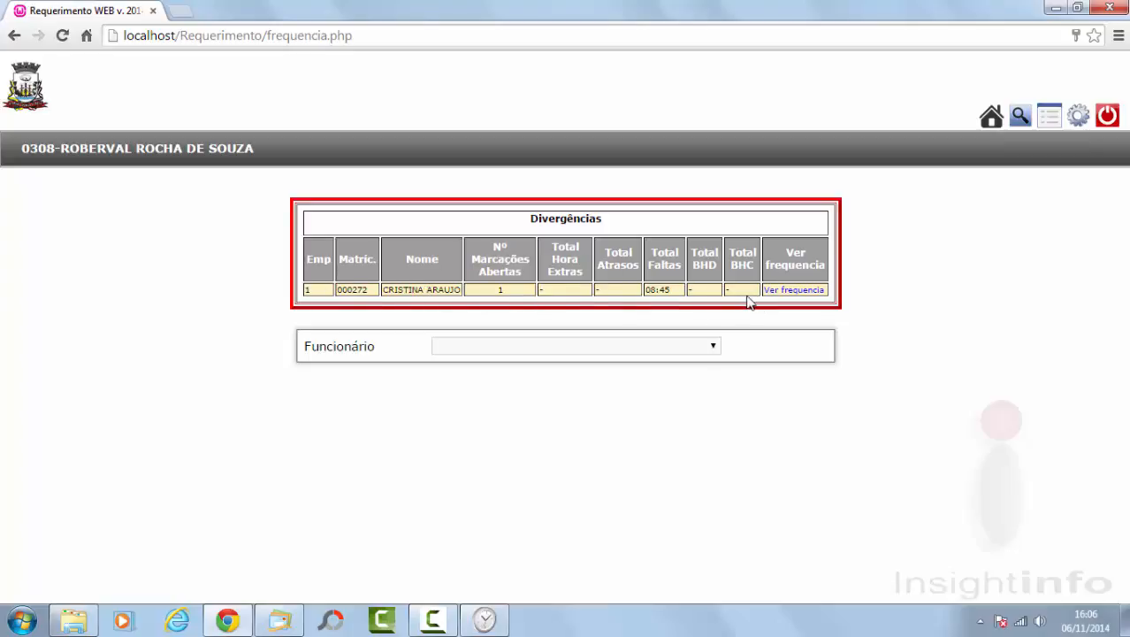
click(793, 290)
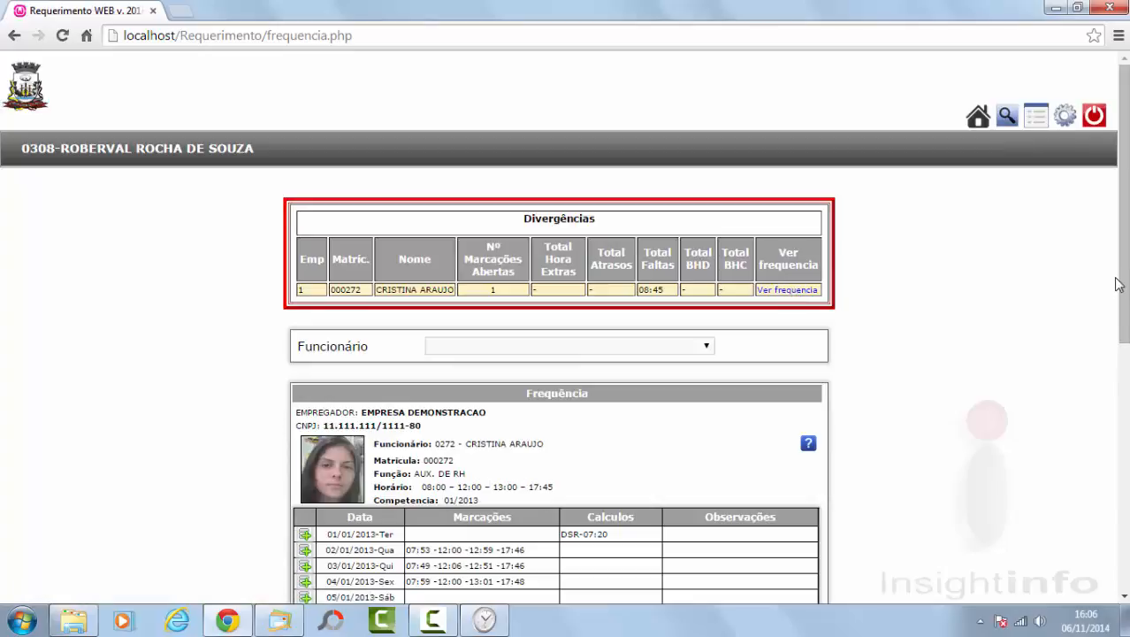
drag(1126, 239, 1121, 488)
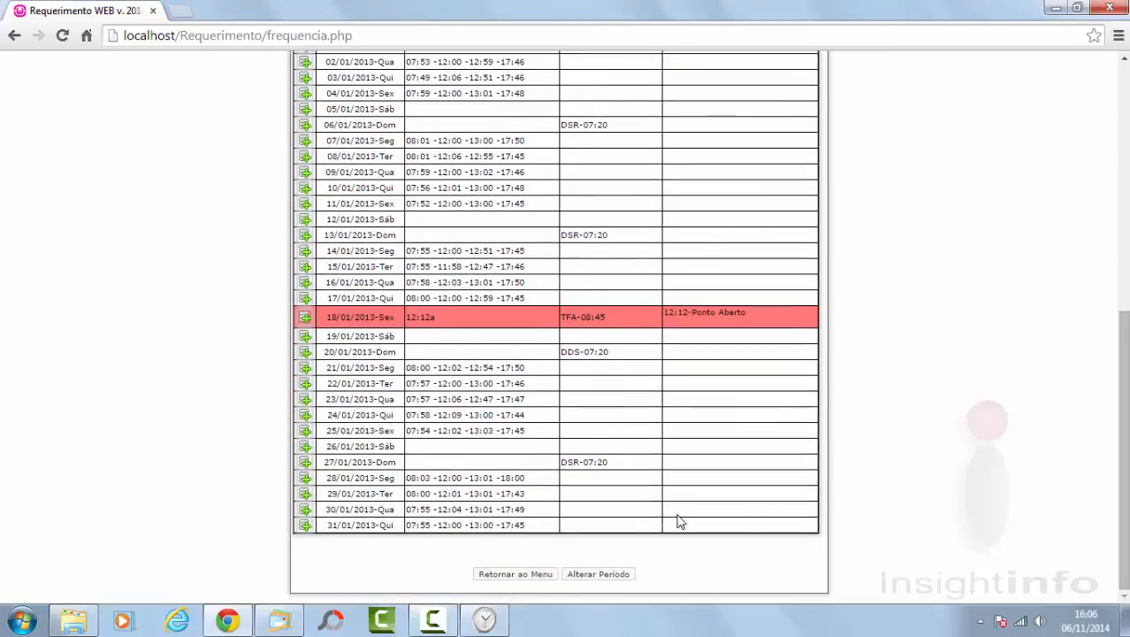
mouse_move(566, 354)
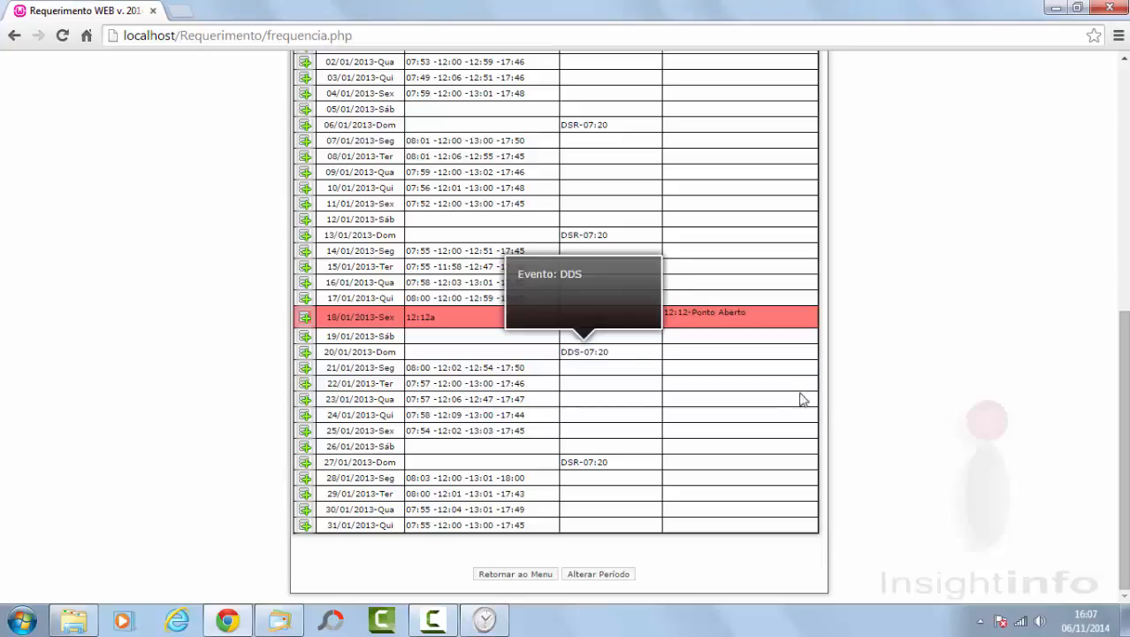
click(304, 320)
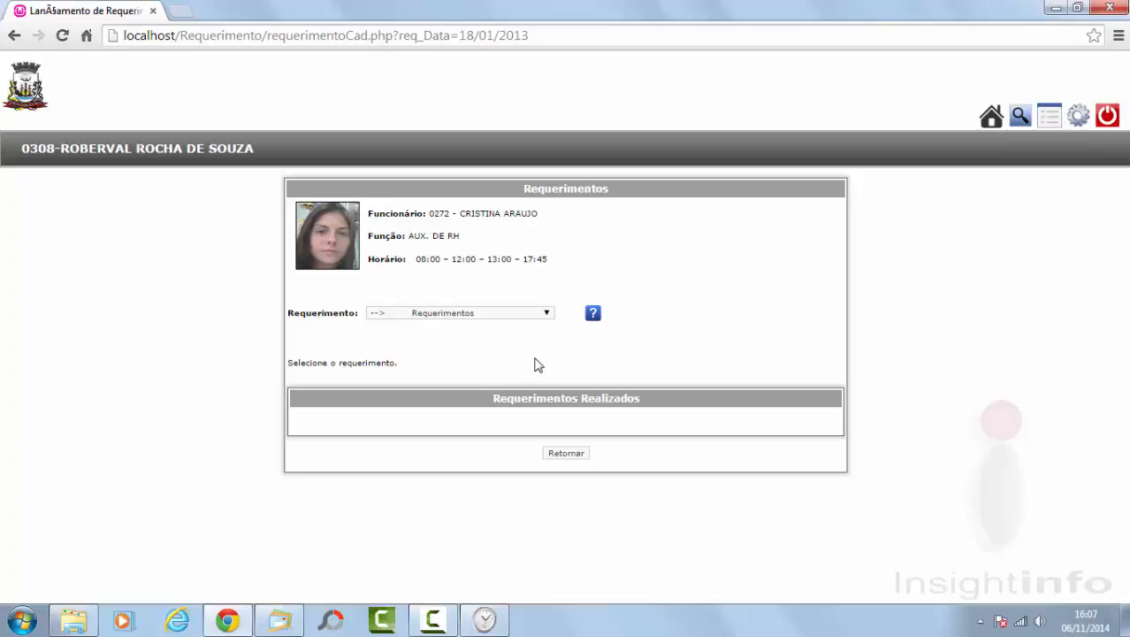
Step: Choose request type 087 INCLUSÃO DE MARCACAO with Data Final 18/01/2013
click(546, 314)
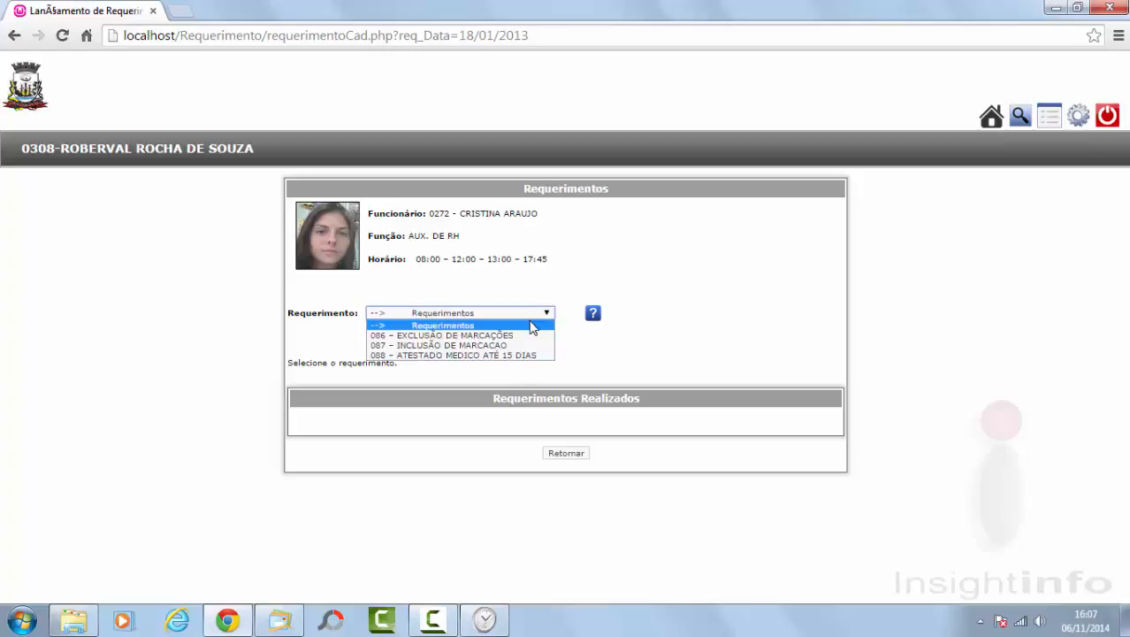
click(519, 346)
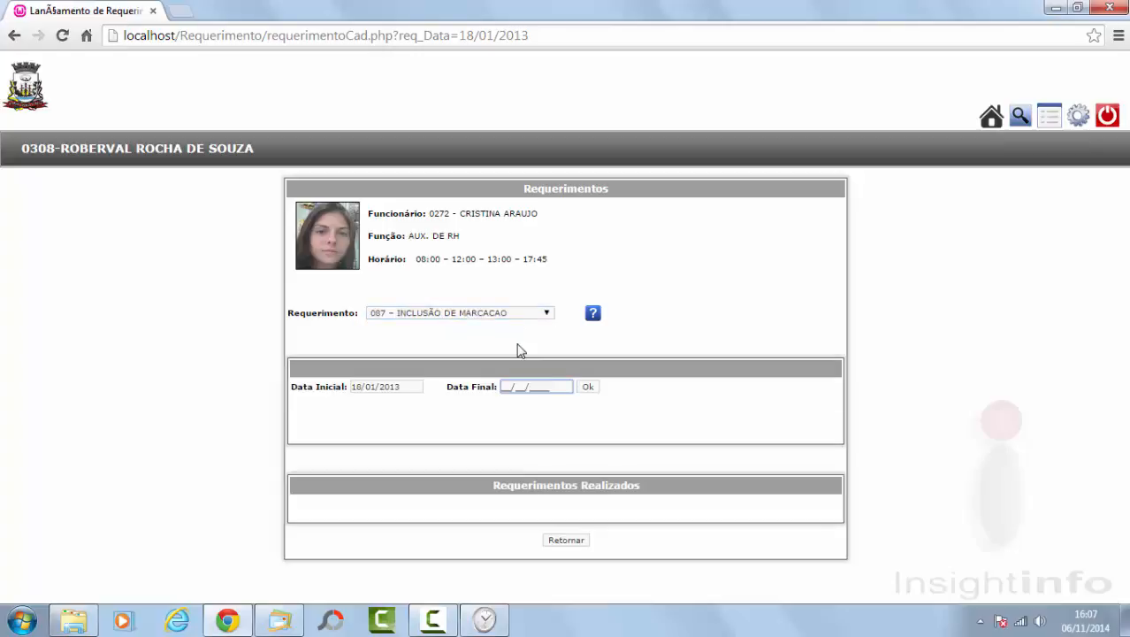
text(18/01/2013)
click(585, 387)
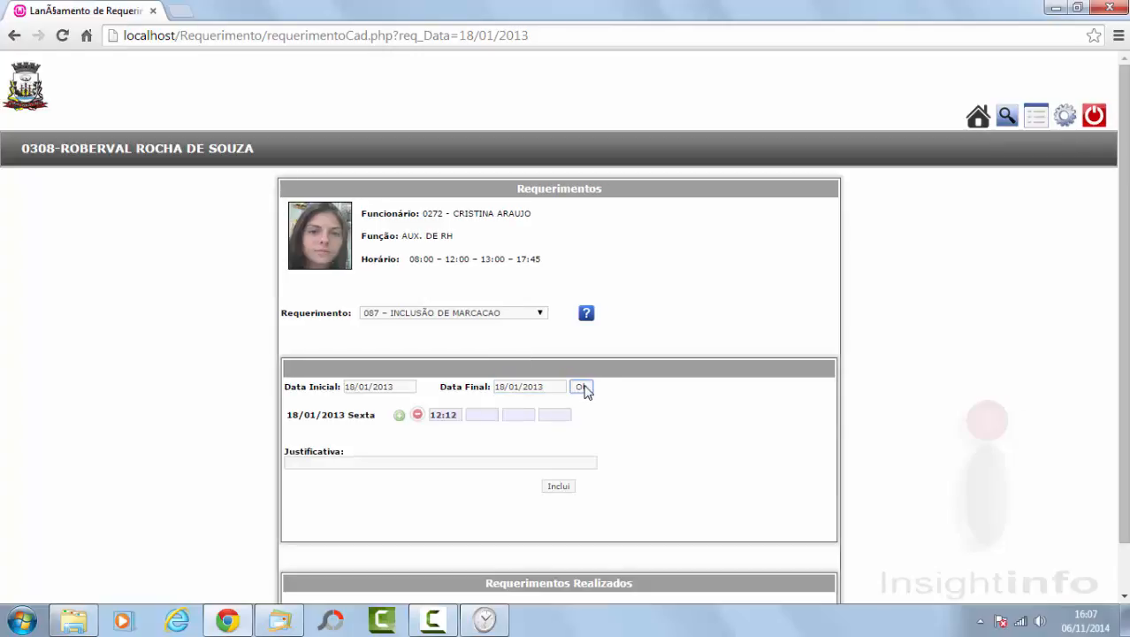
Step: Add the missing punch times 08:01, 13:30 and 18:00 to the 18/01 row
click(399, 415)
click(399, 415)
click(398, 414)
click(399, 415)
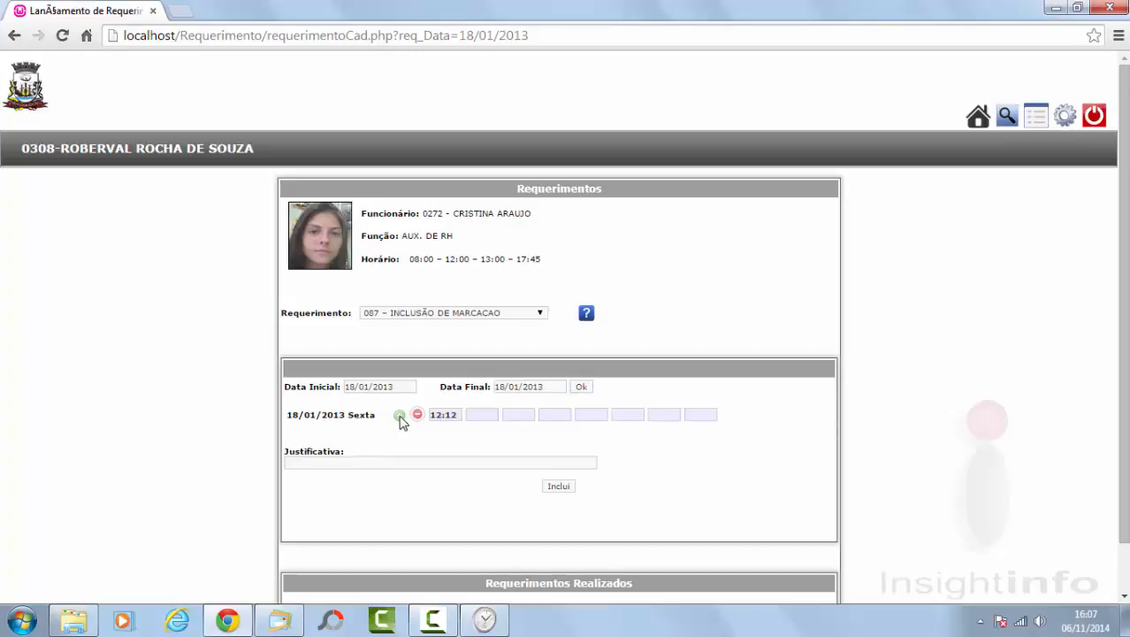
click(418, 414)
click(417, 414)
click(418, 415)
click(417, 415)
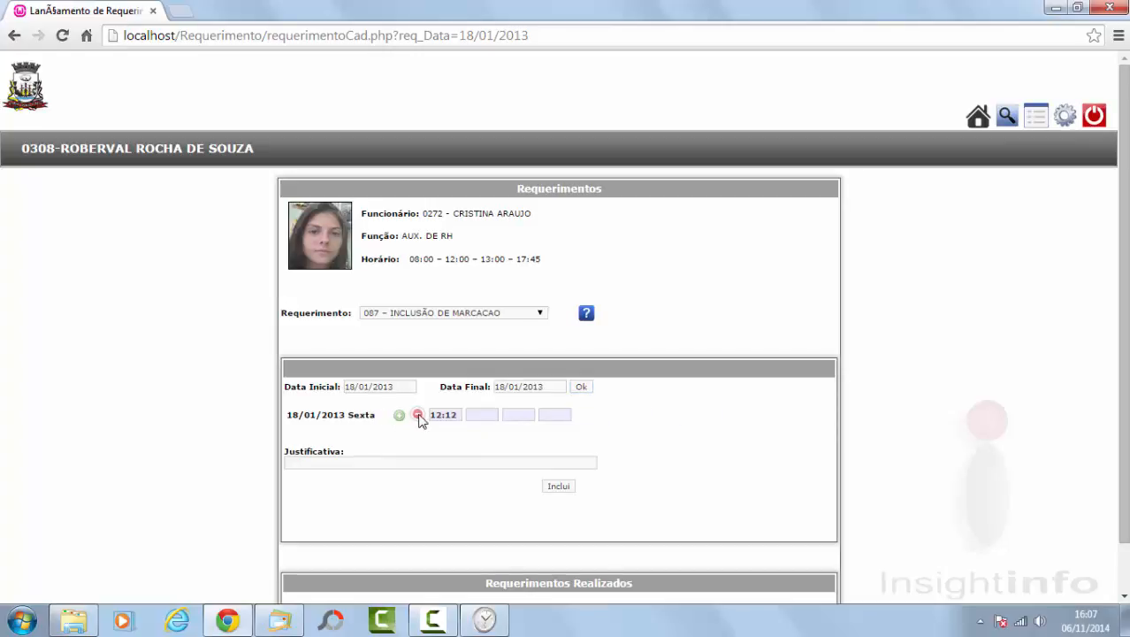
click(488, 413)
text(080)
key(Tab)
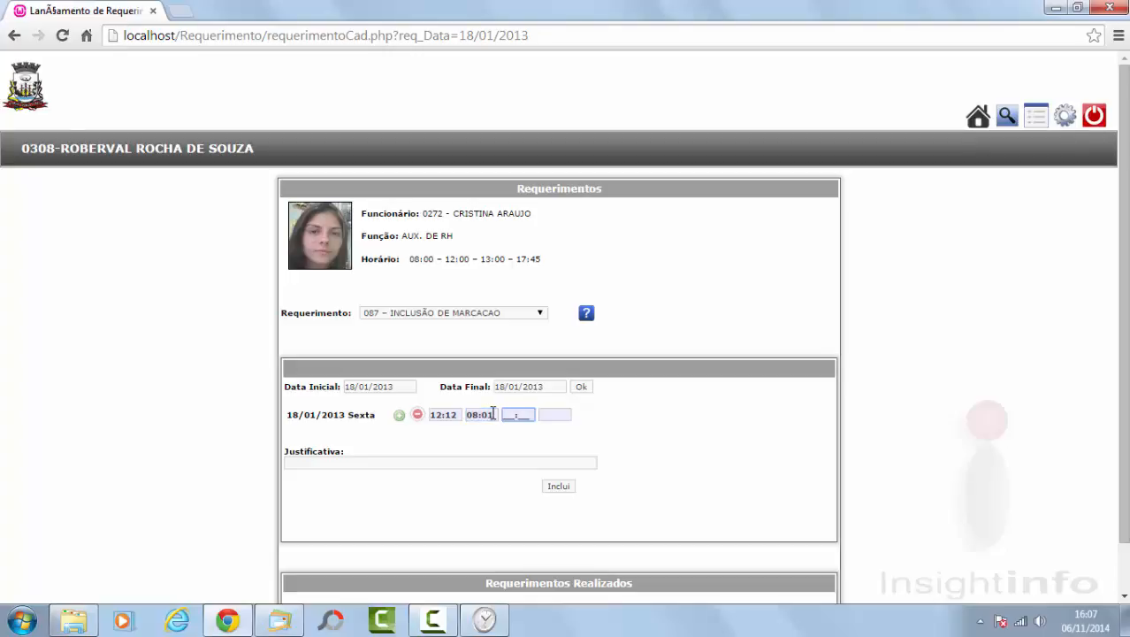
text(13:30)
key(Tab)
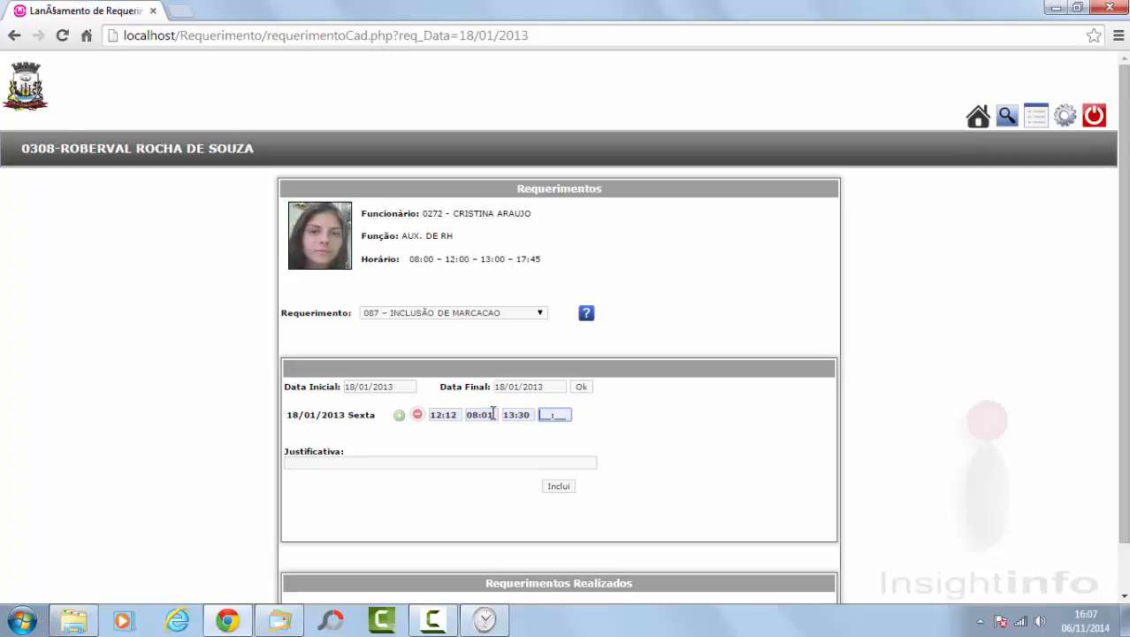
text(18:00)
Step: Justify the request as 'FUNCIONARIO ESTEVE EM TRABALHO EXTERNO' and submit it
click(368, 460)
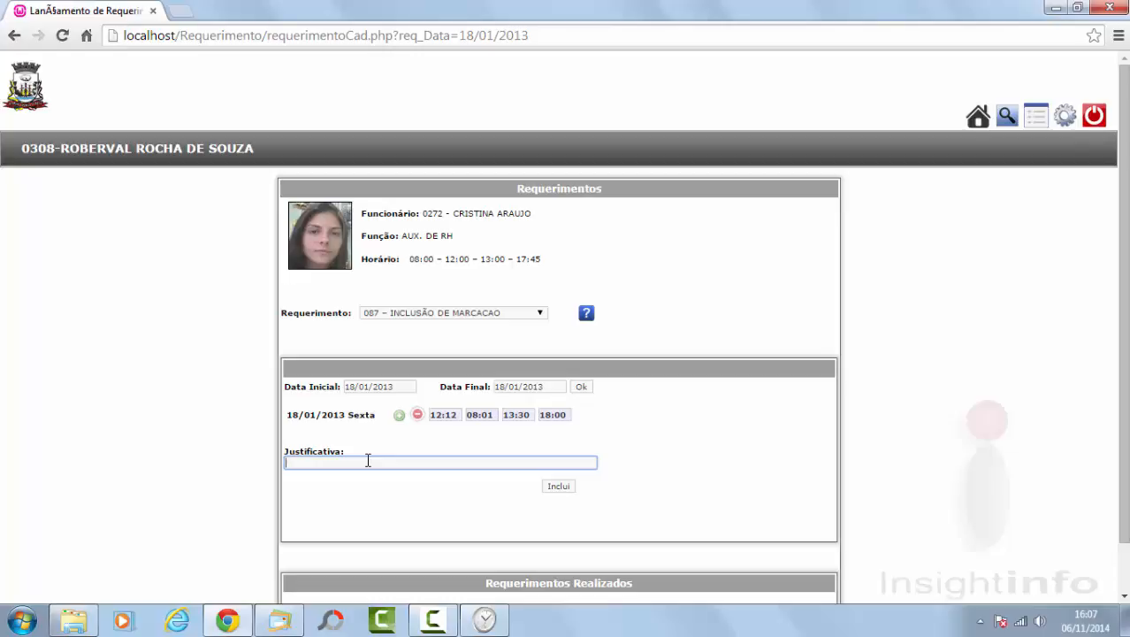
text(FUNCIONARIO ESTEVE)
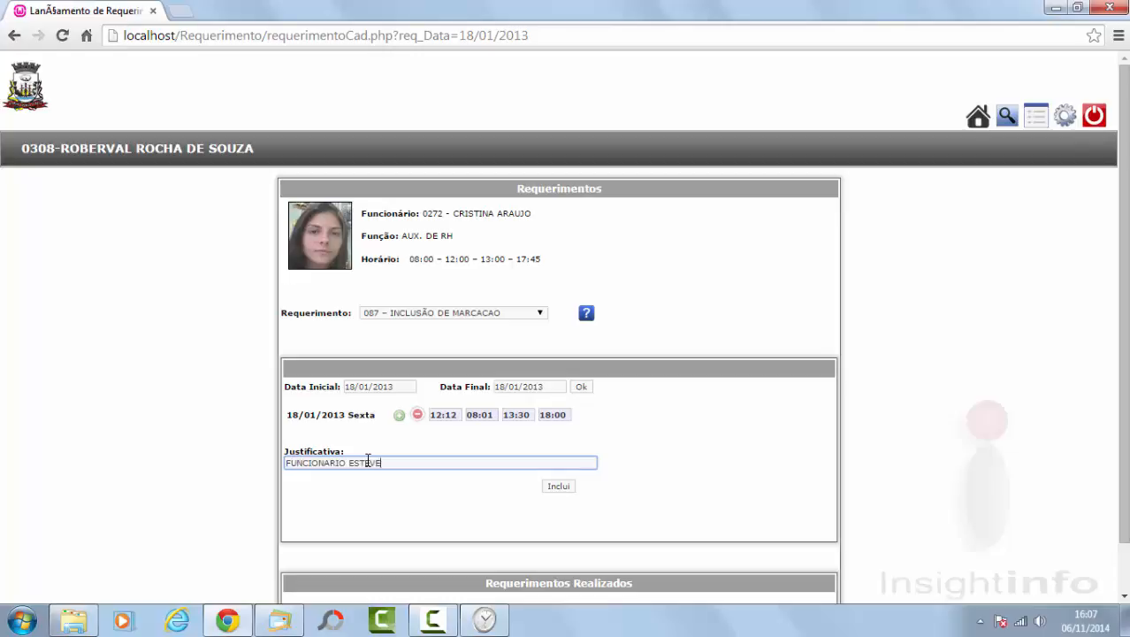
text( EM TRABALHO EXTERNO)
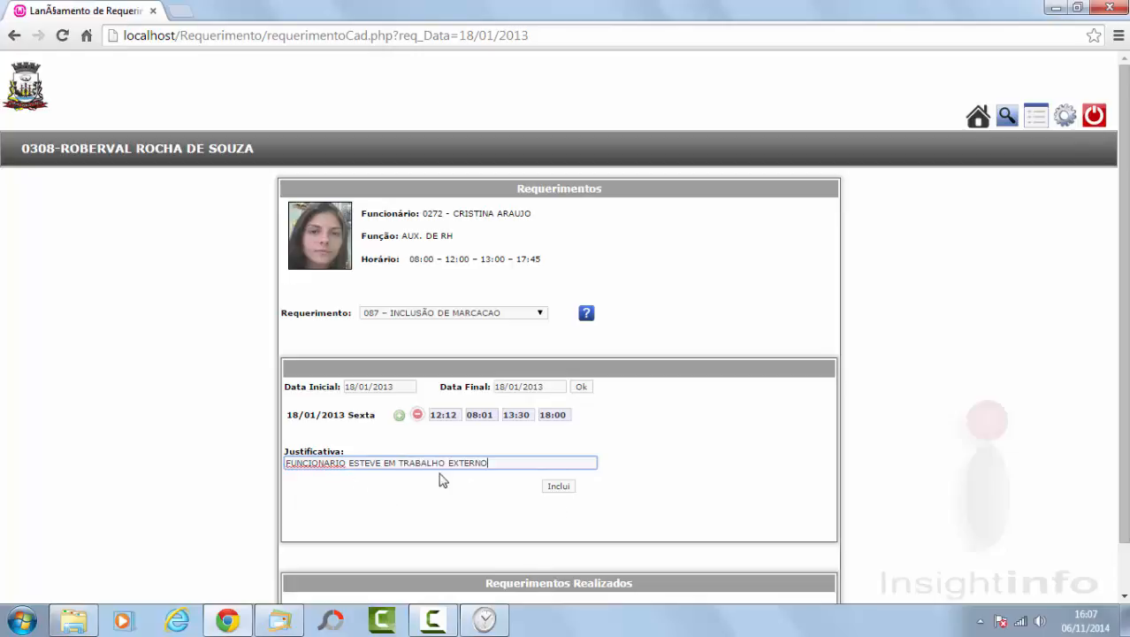
click(561, 487)
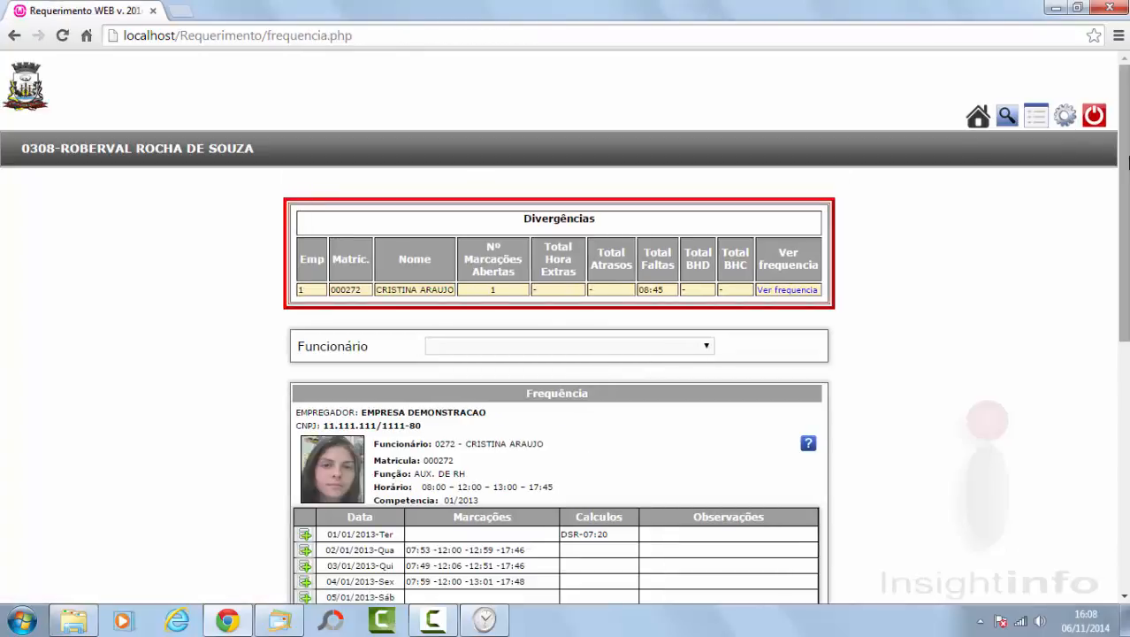
Step: Confirm the 18/01 row notes the INCLUSÃO DE MARCACAO request, then log out of Requerimento Web
drag(1127, 162, 1126, 354)
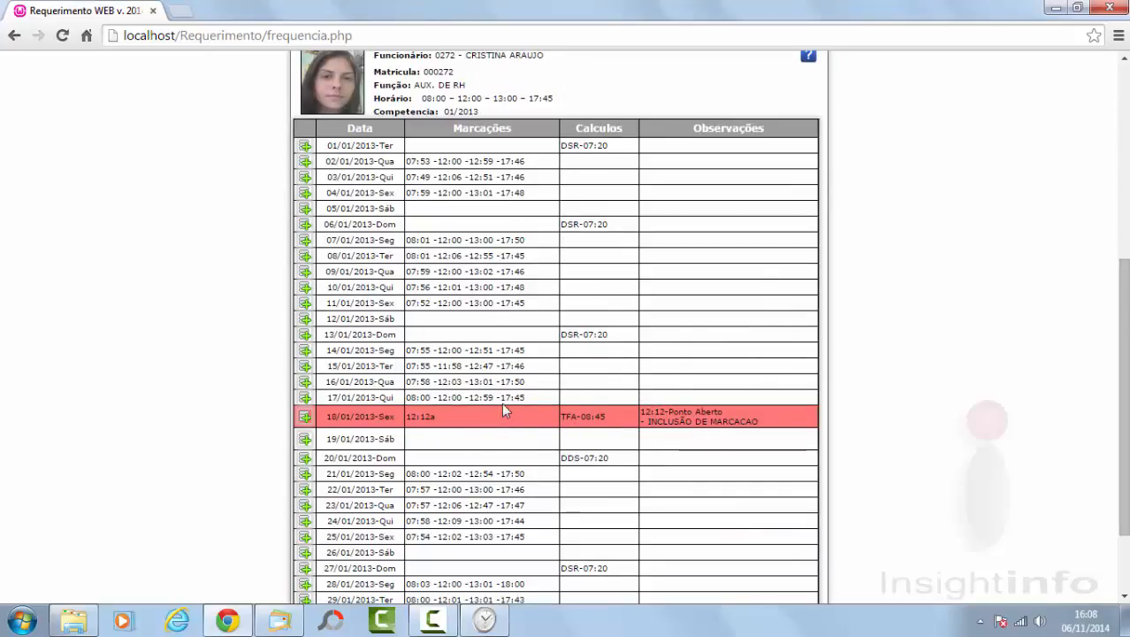
drag(1126, 333, 1114, 112)
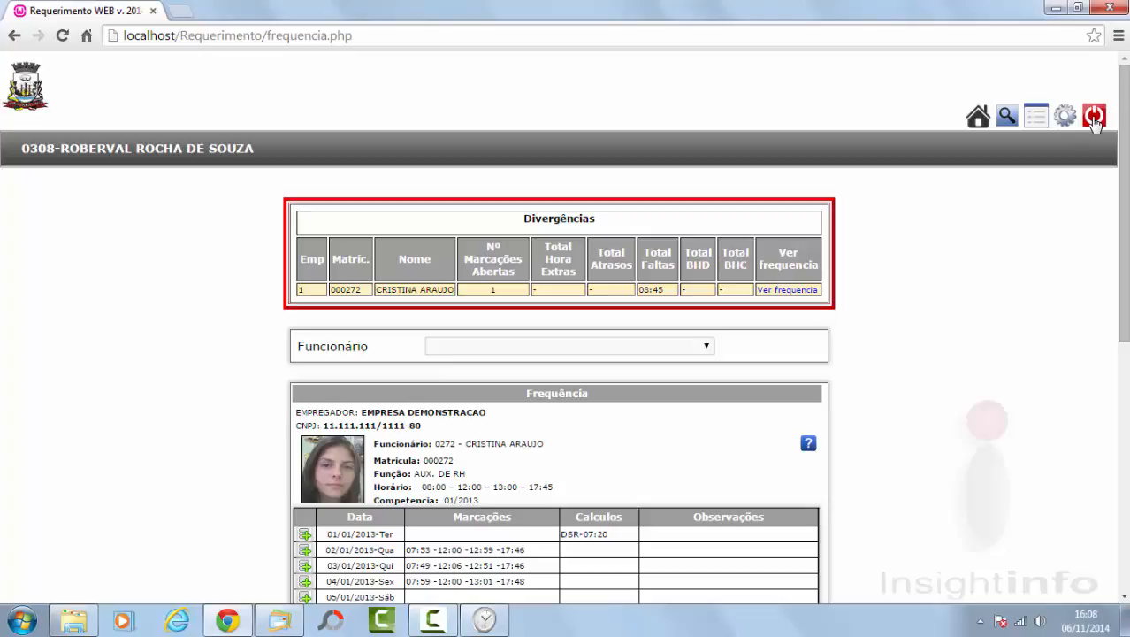
click(1094, 117)
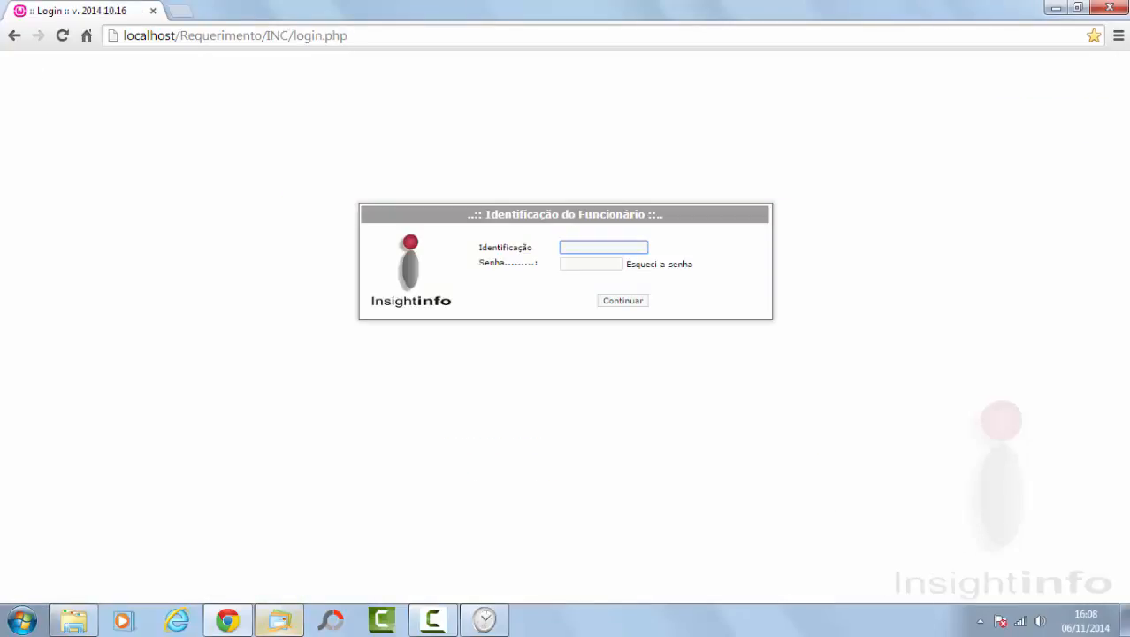
text(0147)
Step: Sign in to Requerimento Web with the supervisor's credentials, declining to save the password
key(Return)
text(01)
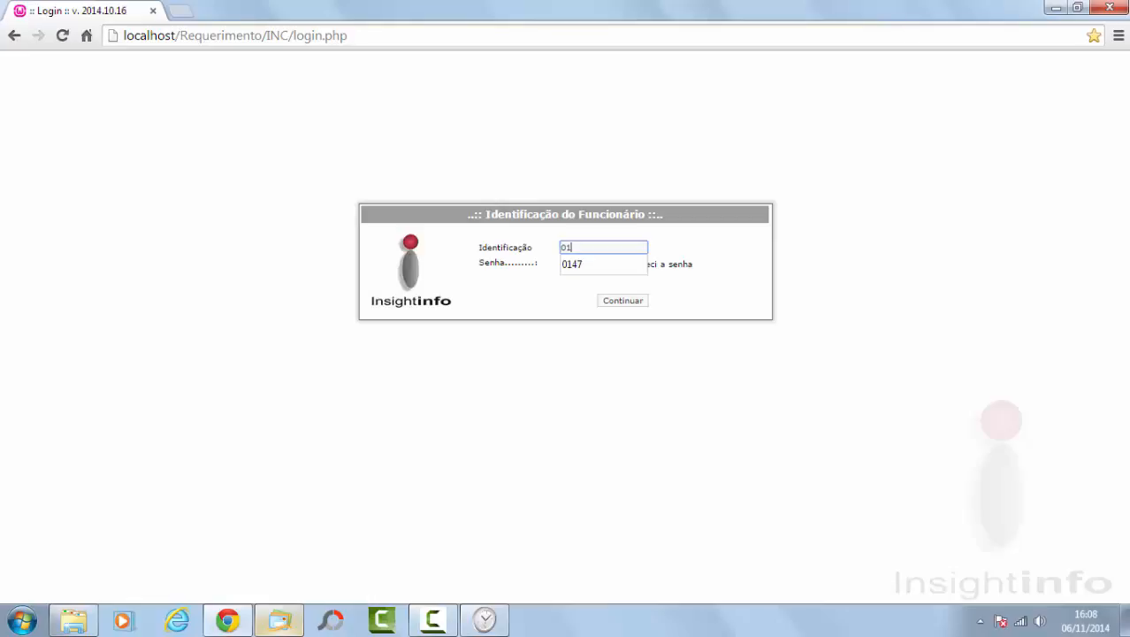
key(Tab)
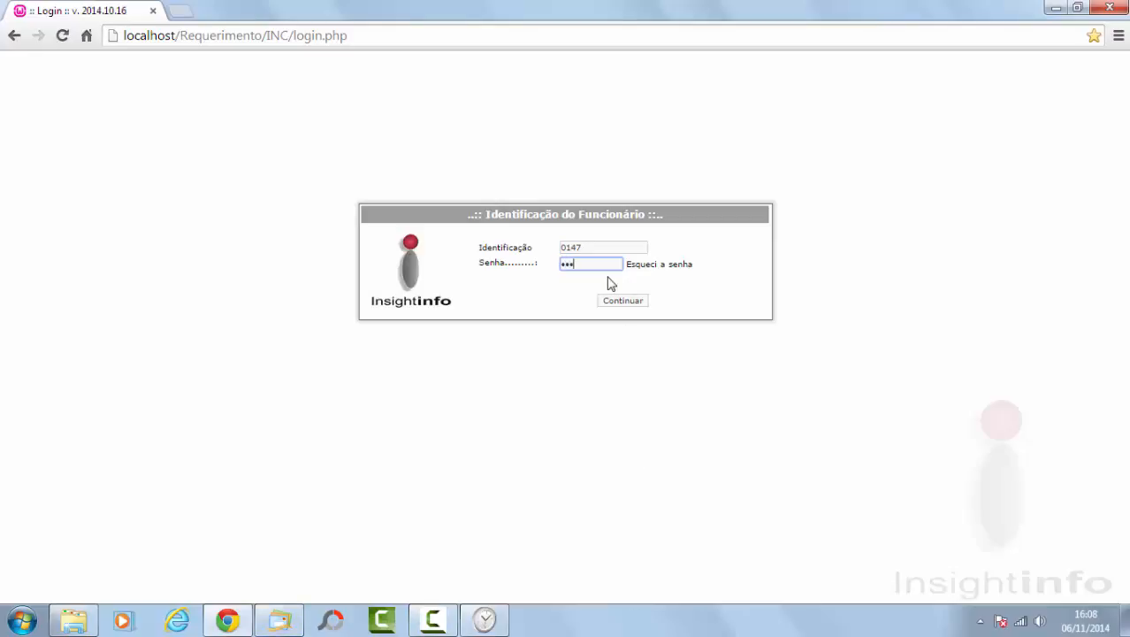
click(618, 303)
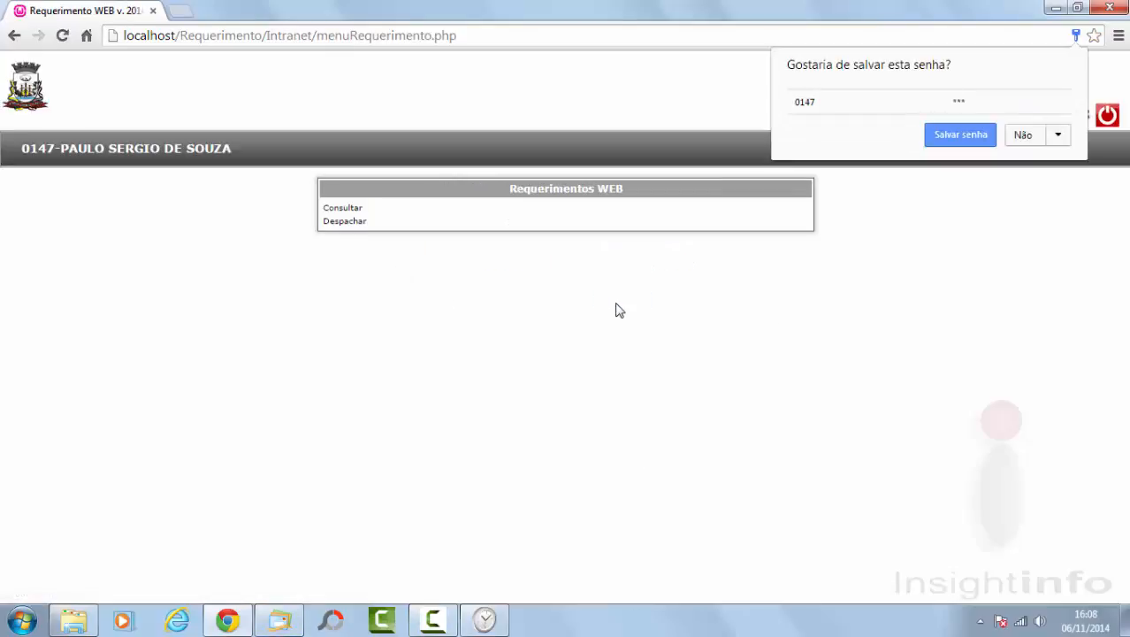
click(1025, 138)
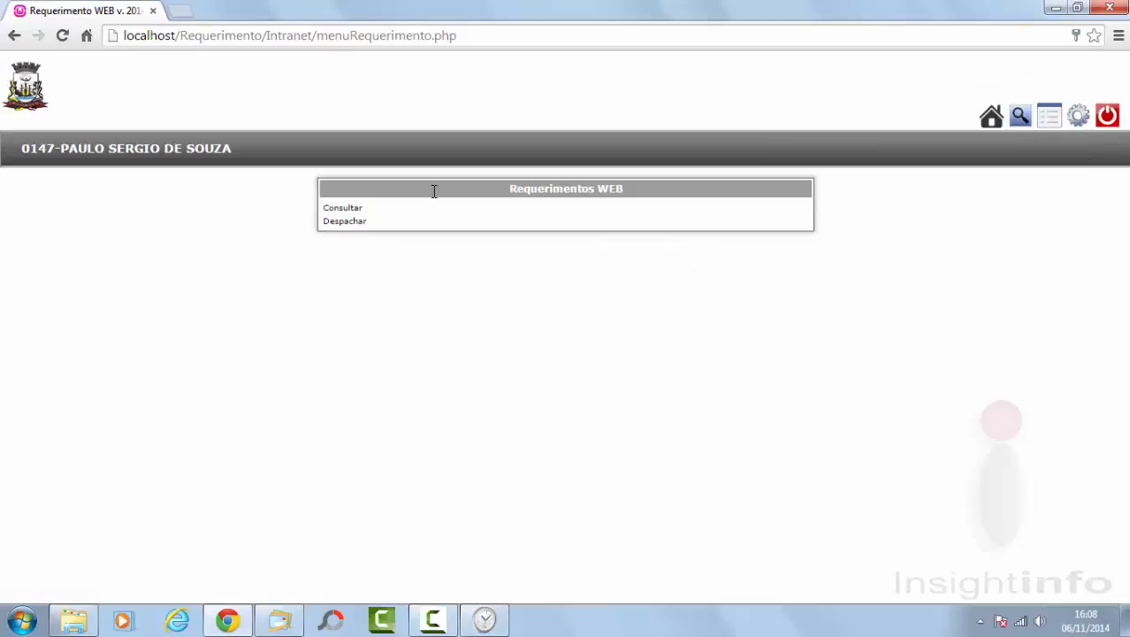
Step: Accept the pending 18/01/2013 punch-inclusion request from the Despachar list
click(350, 227)
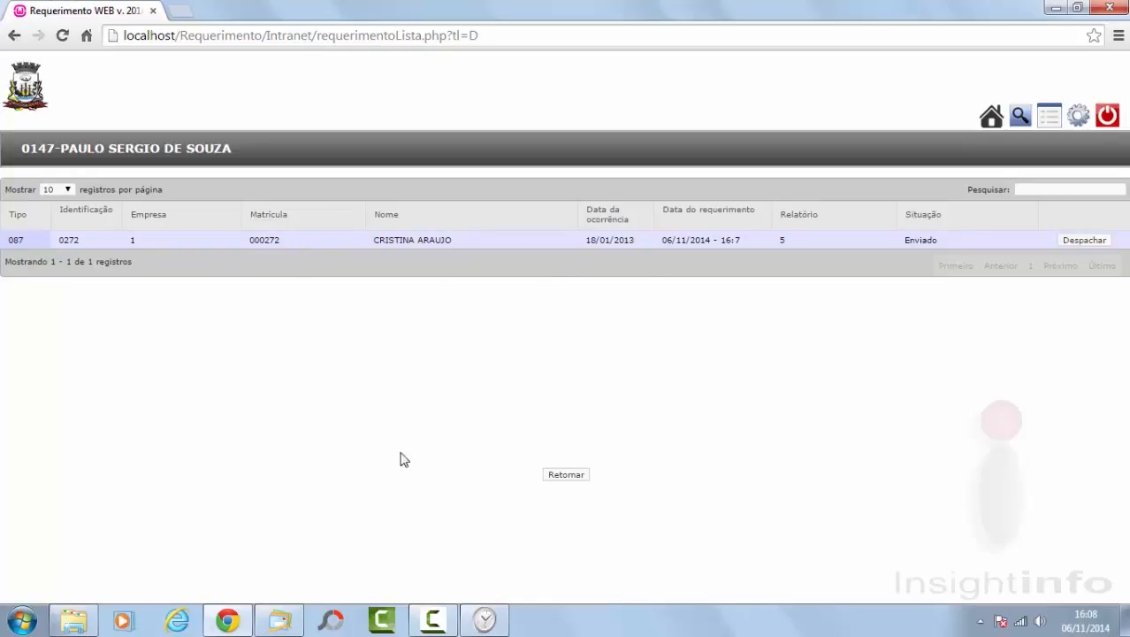
click(1085, 241)
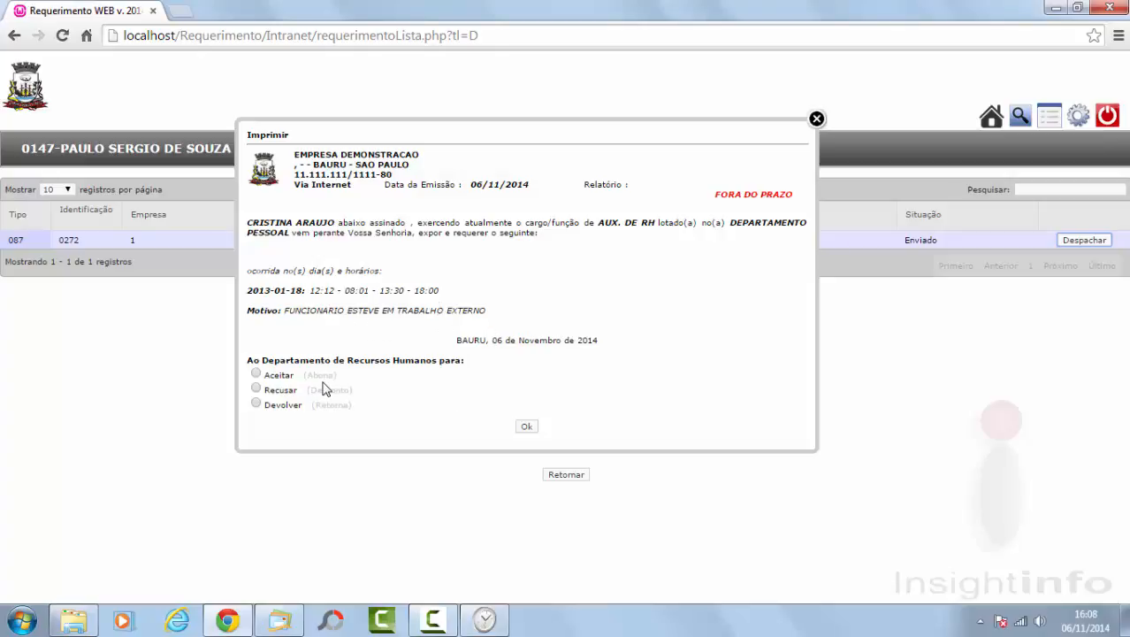
click(258, 375)
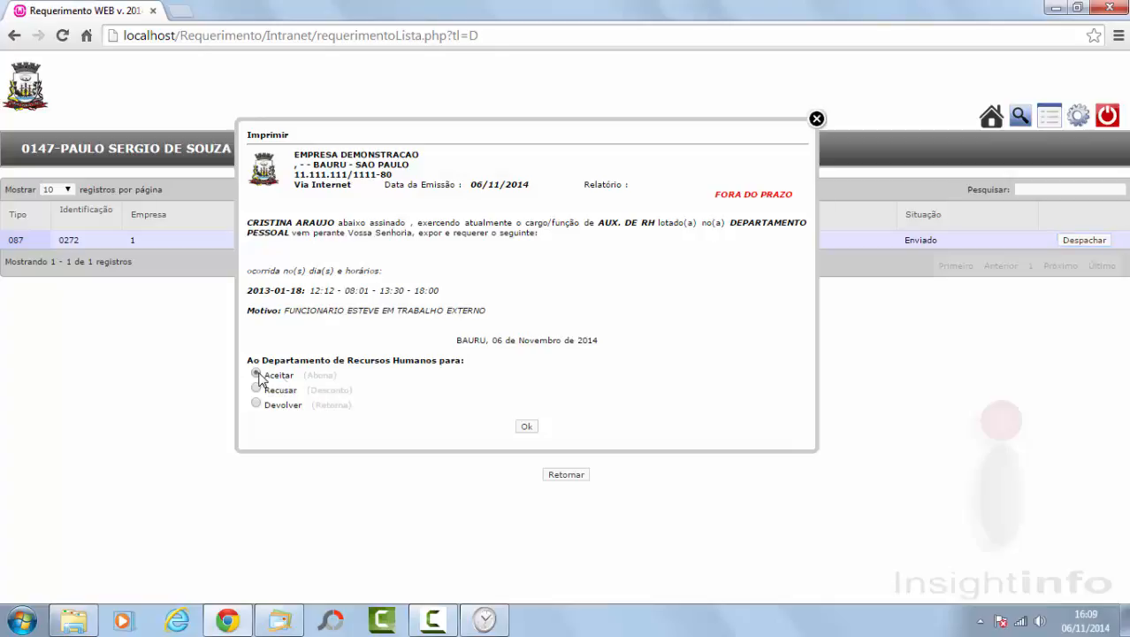
click(527, 427)
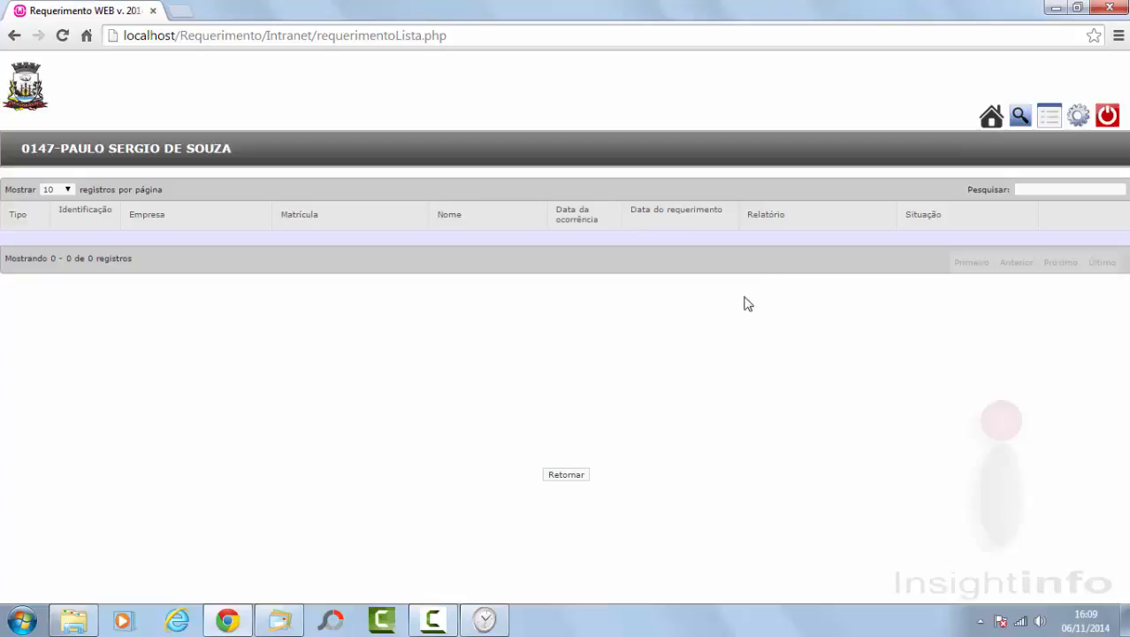
Step: Log out the supervisor and sign in as the HR user, declining to save the password
click(1107, 116)
text(0308)
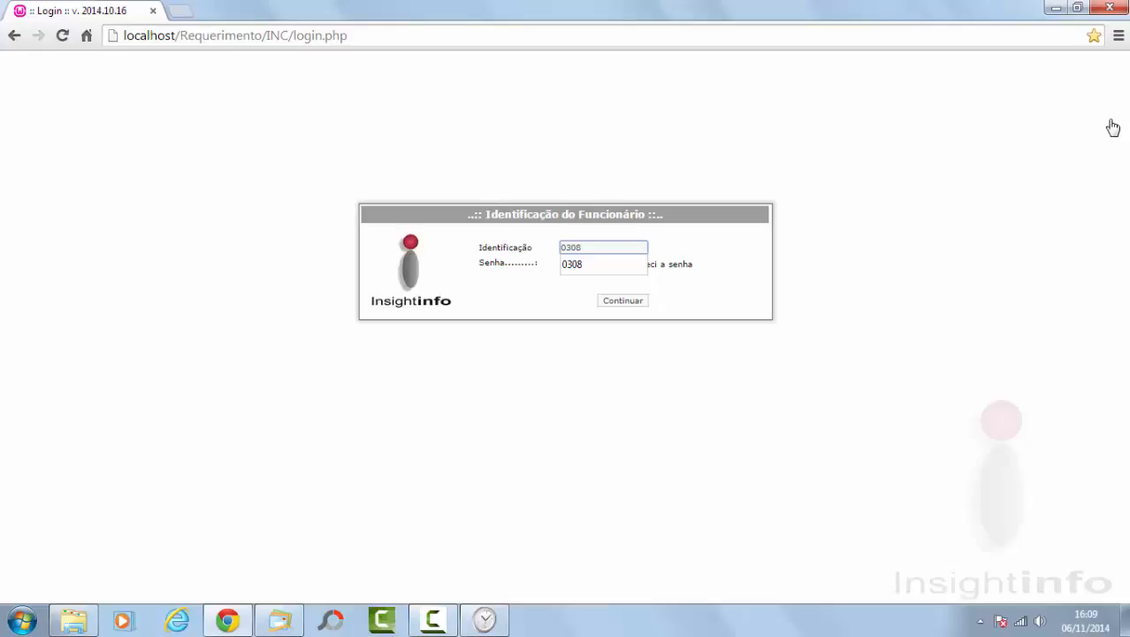
key(Tab)
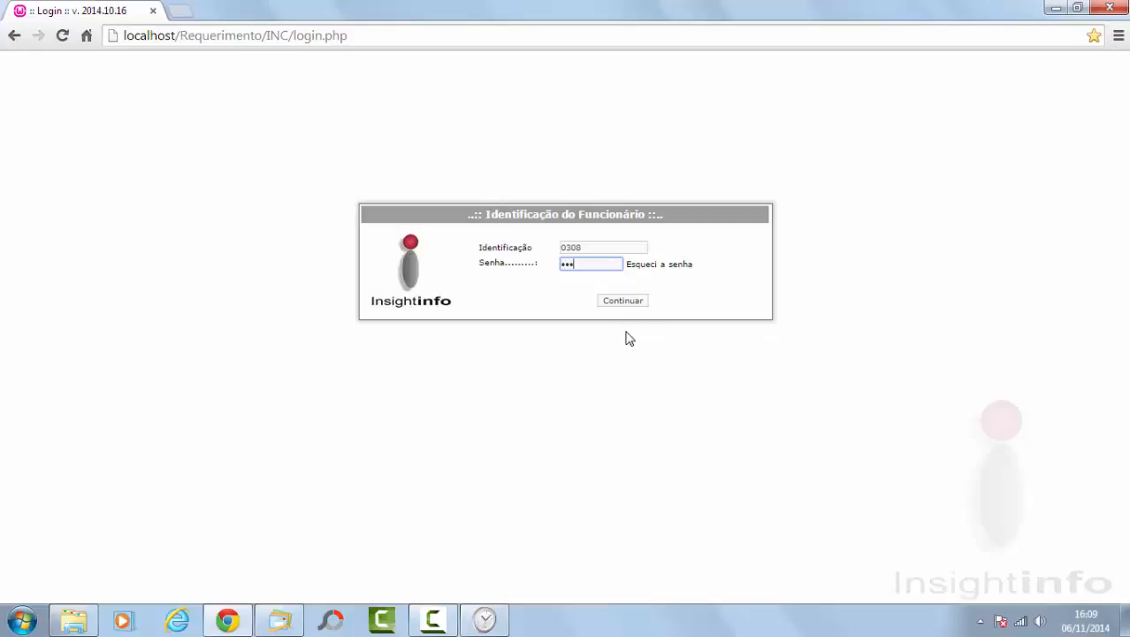
click(626, 301)
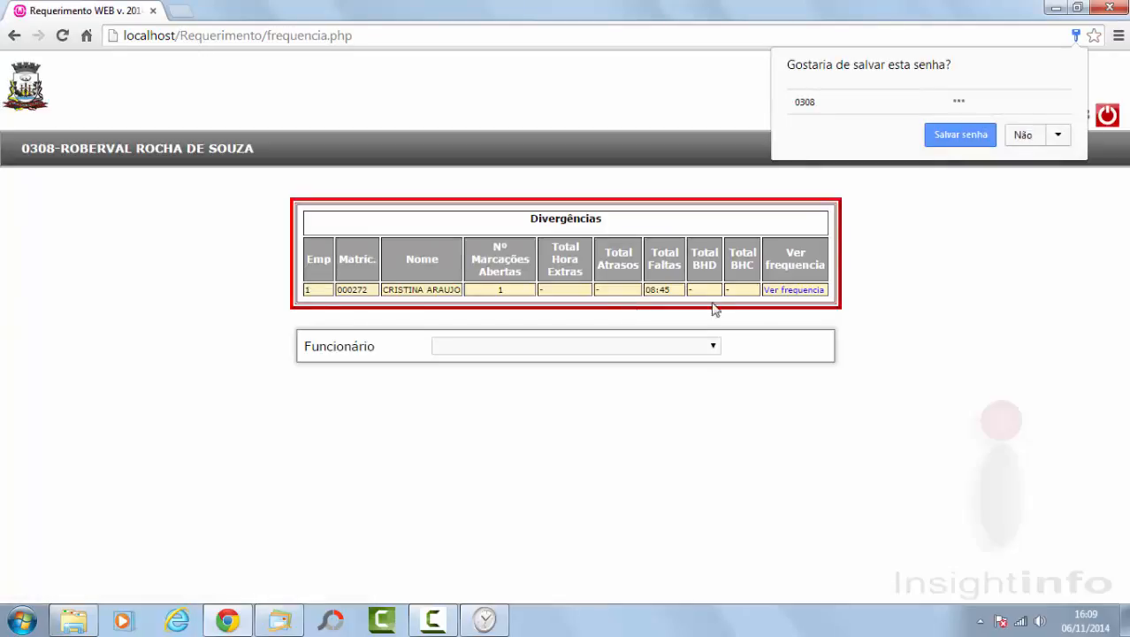
click(1026, 137)
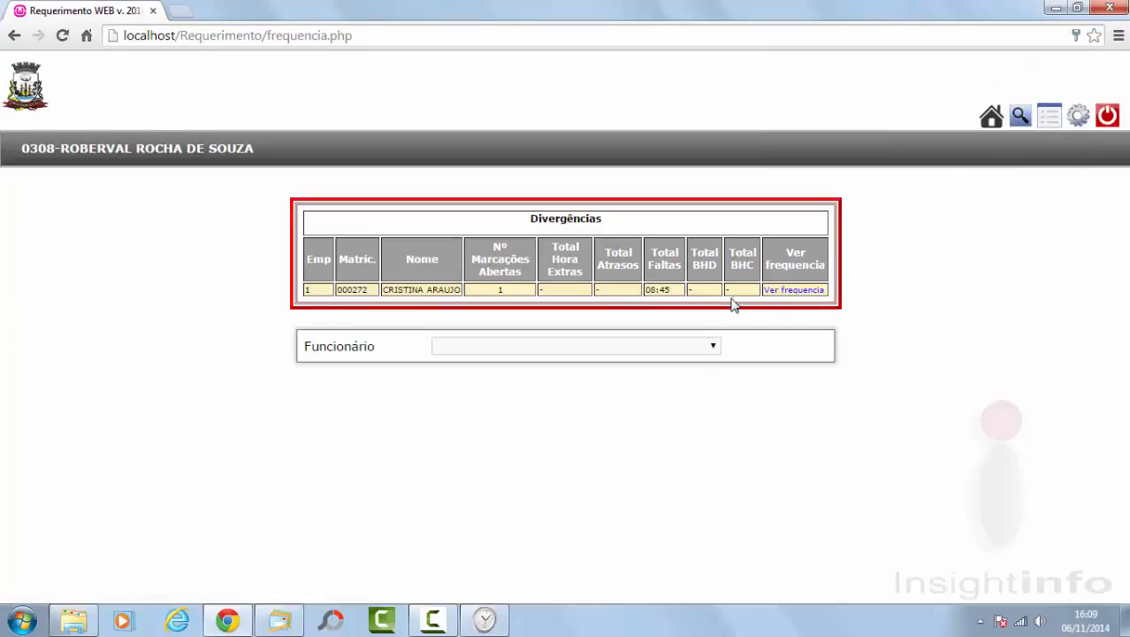
Step: Review the employee's January 2013 attendance for the 18/01 inclusion, then log out of the HR account
click(784, 291)
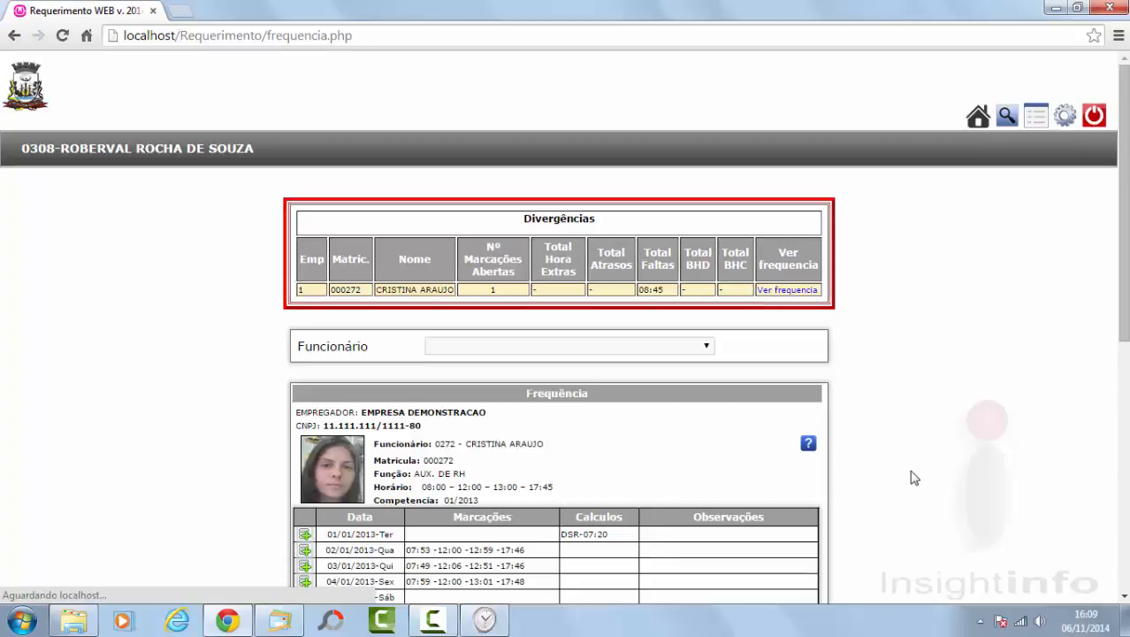
drag(1123, 278, 1123, 450)
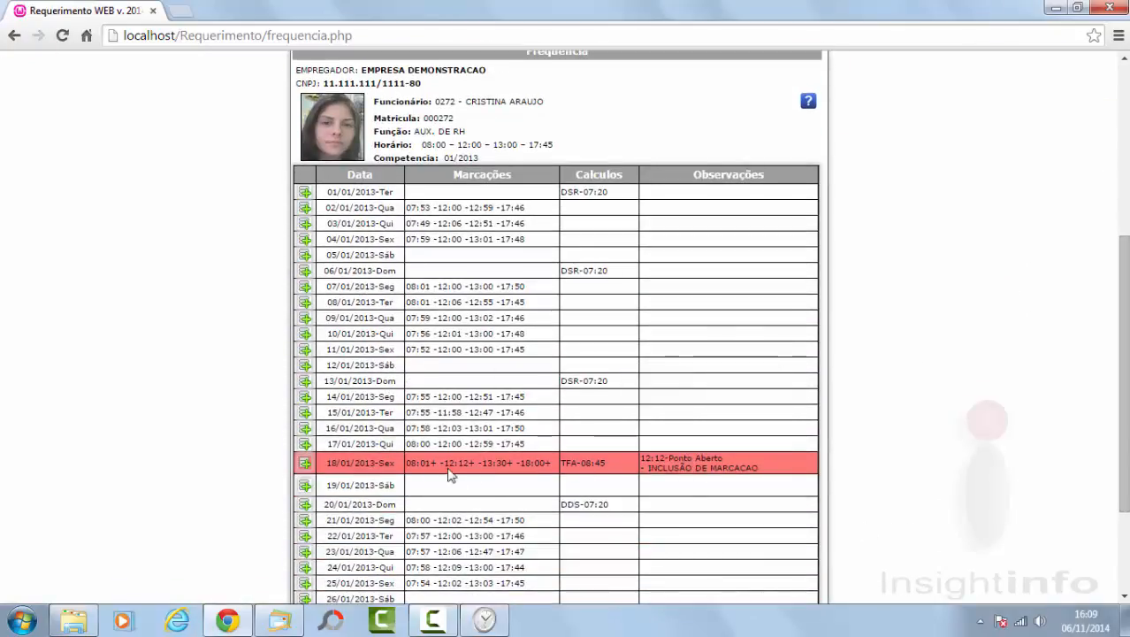
mouse_move(707, 468)
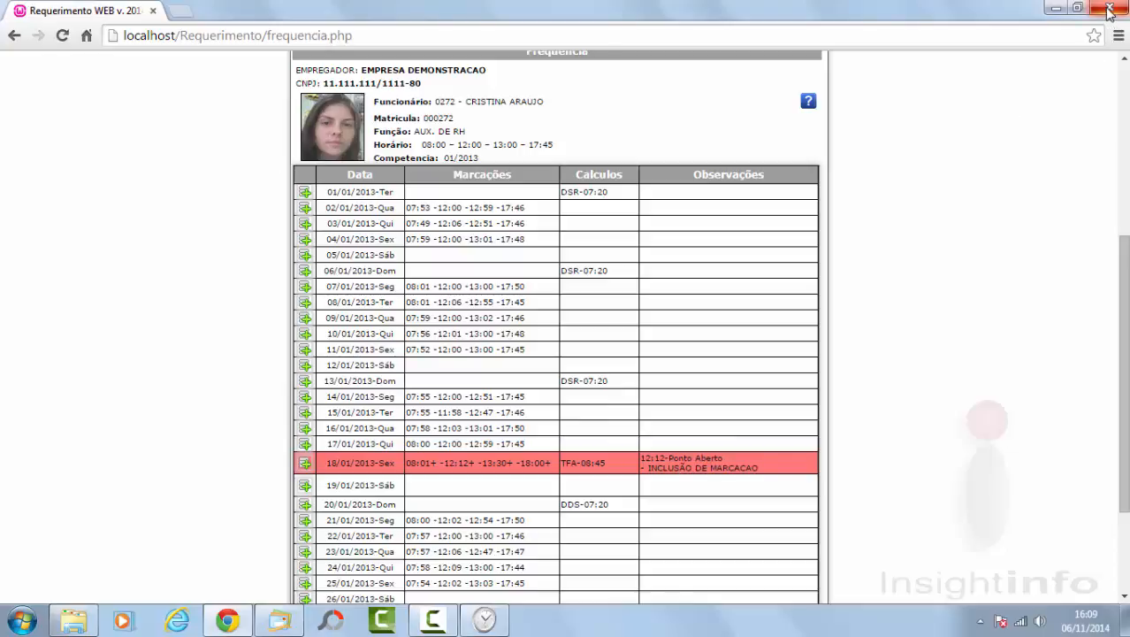
scroll(1123, 372, up, 4)
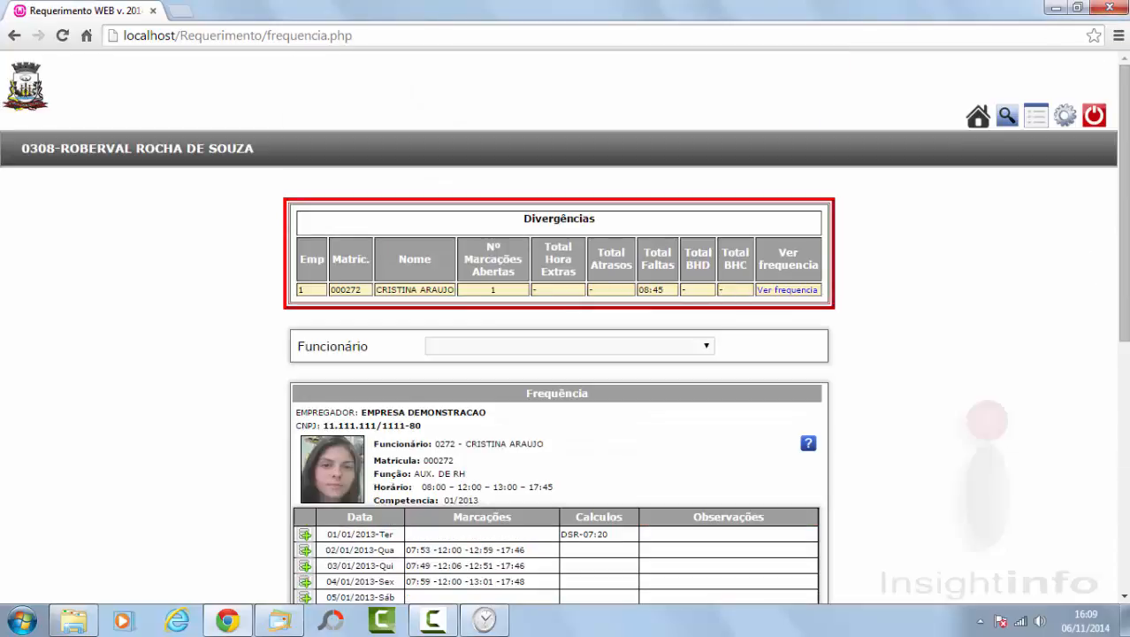
click(1094, 116)
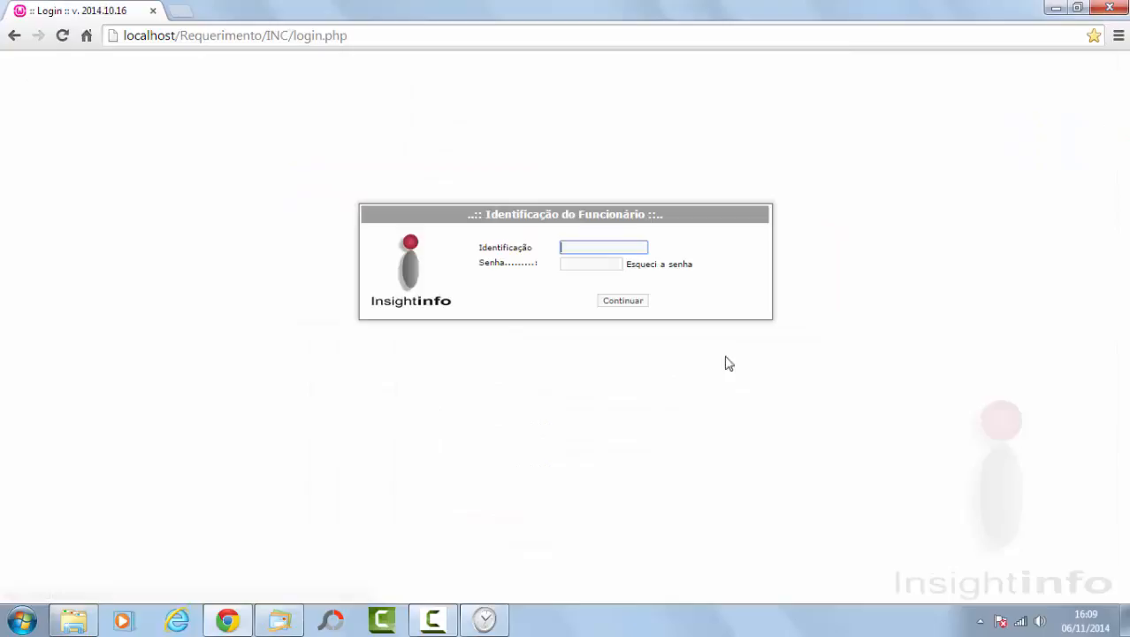
click(486, 623)
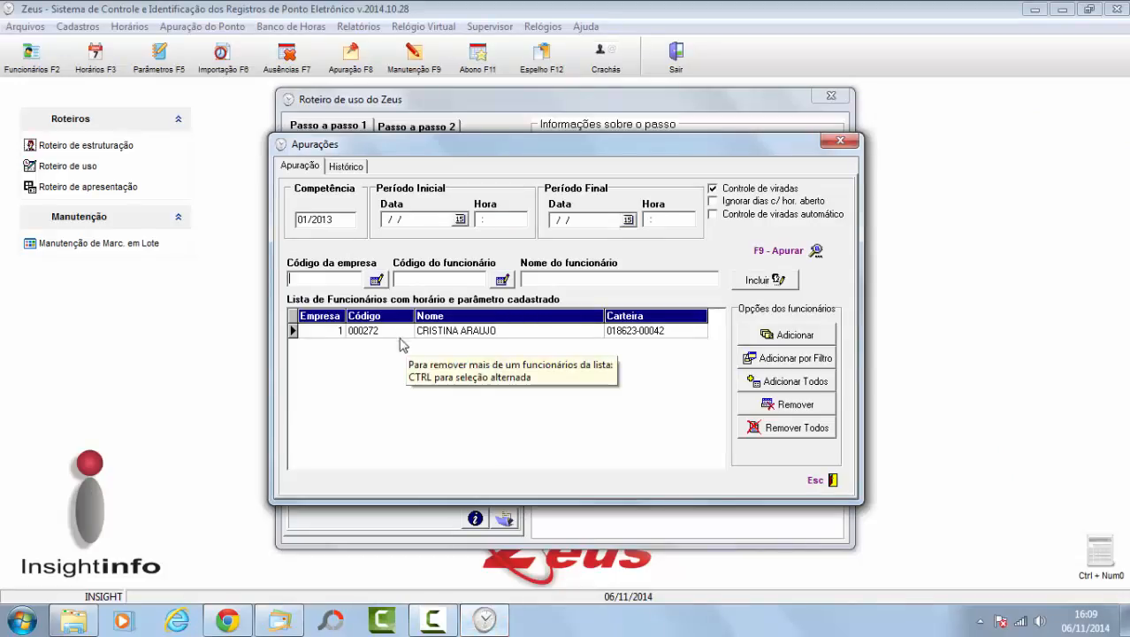
Step: Re-run Apurar for competence 01/2013 and agree to e-mail the divergence report
click(762, 251)
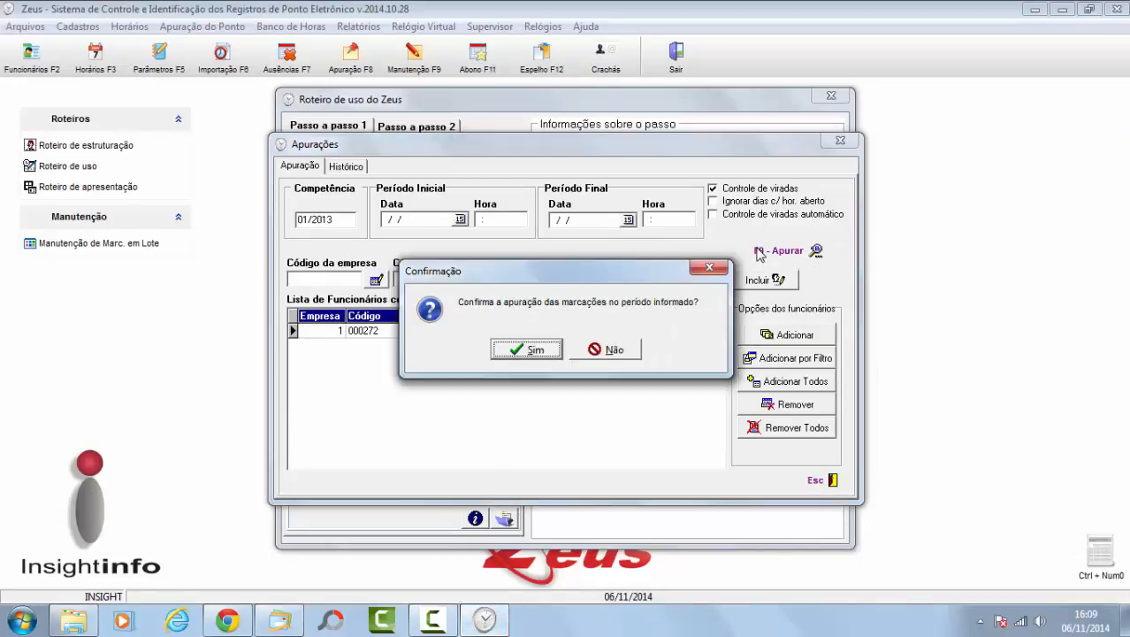
click(526, 351)
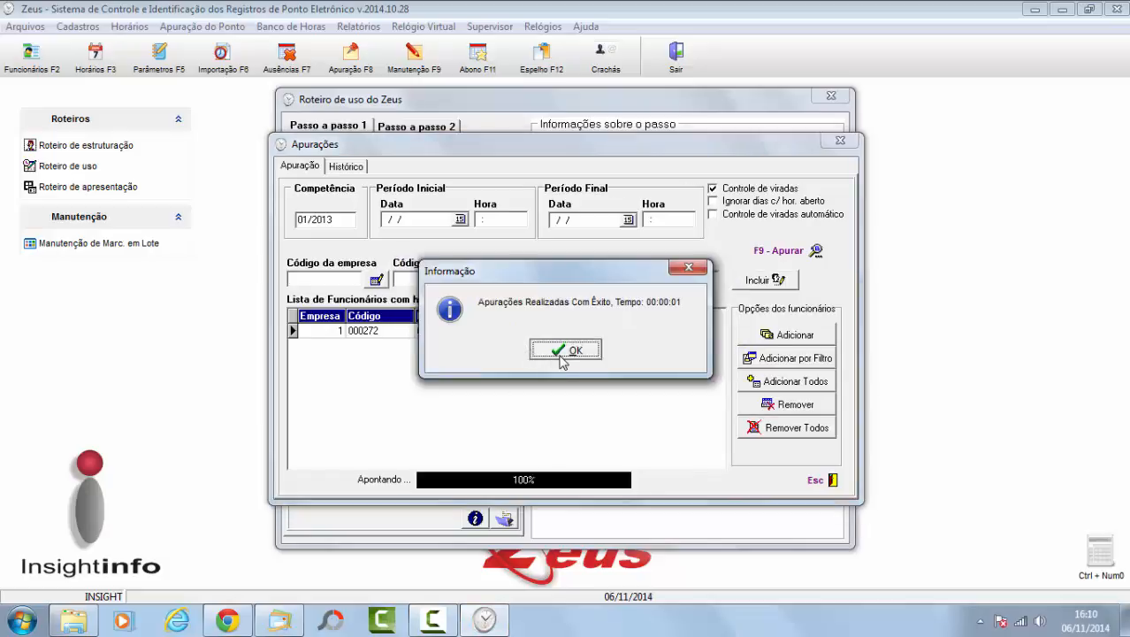
click(562, 351)
click(546, 354)
click(550, 358)
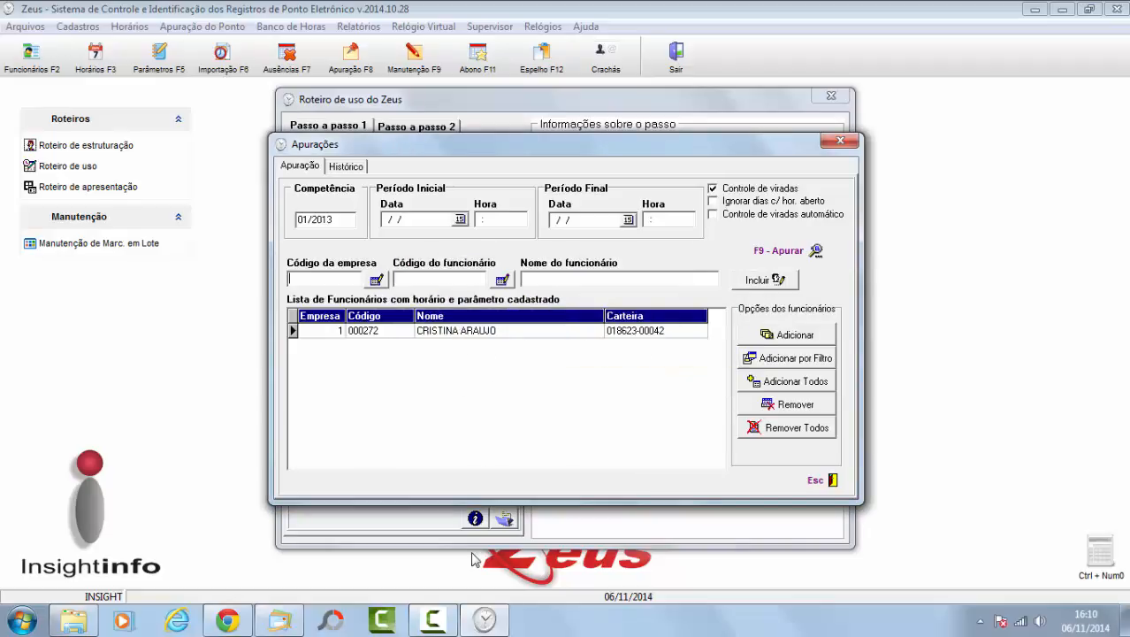
click(281, 621)
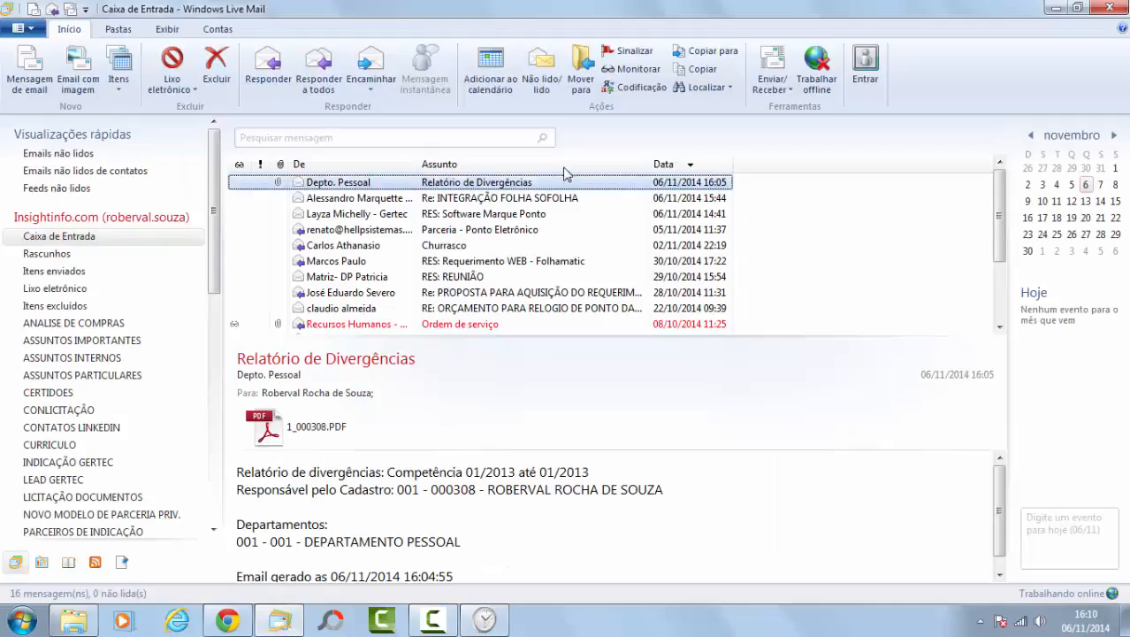
Step: Run Enviar/Receber in Windows Live Mail; no new messages arrive
click(773, 64)
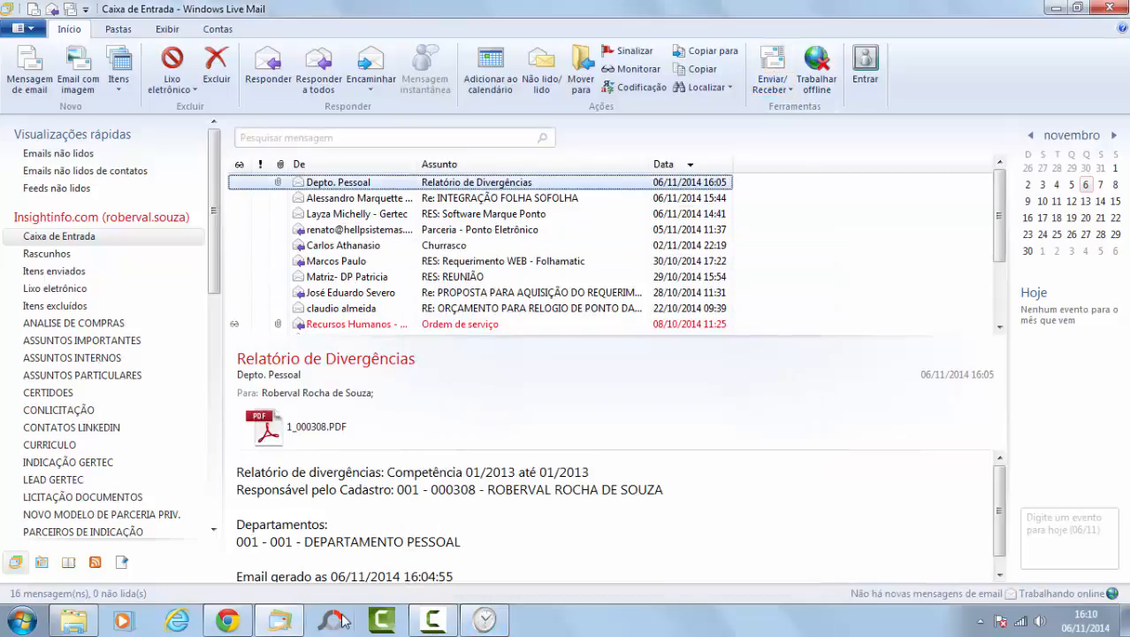
Step: Sign back in to Requerimento Web as the HR user and open the submitted requests list
mouse_move(448, 630)
click(228, 621)
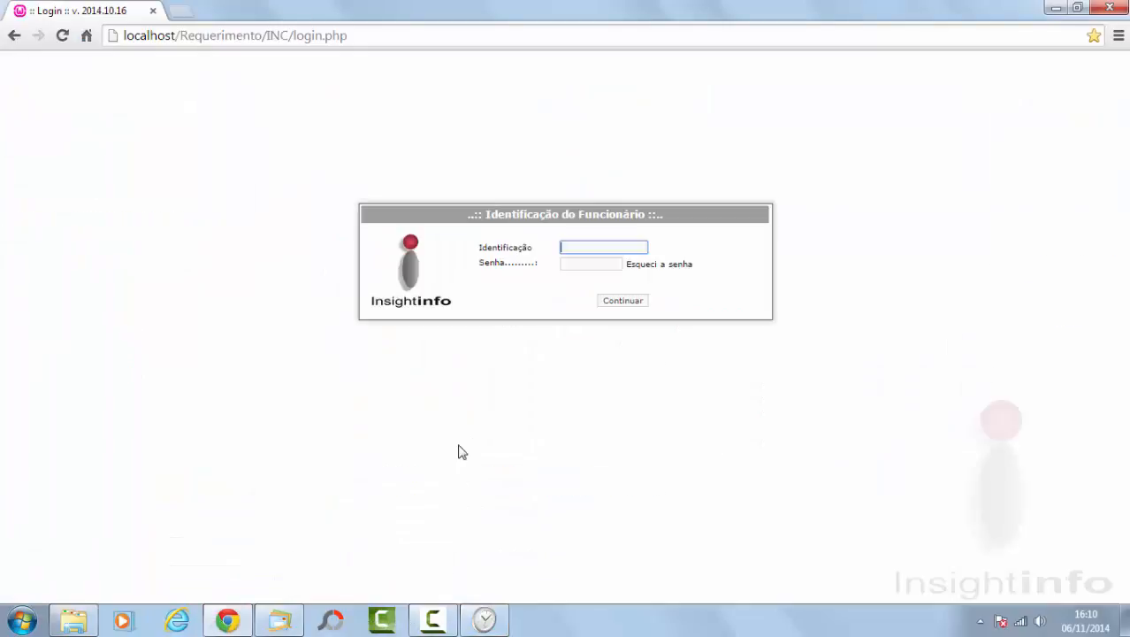
text(0308)
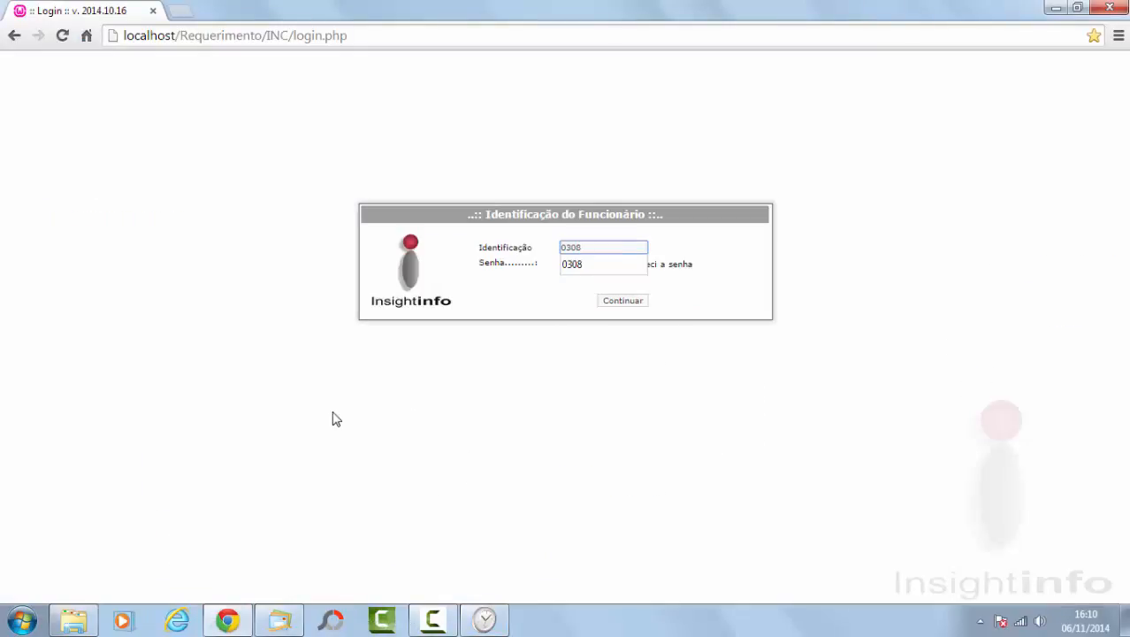
key(Tab)
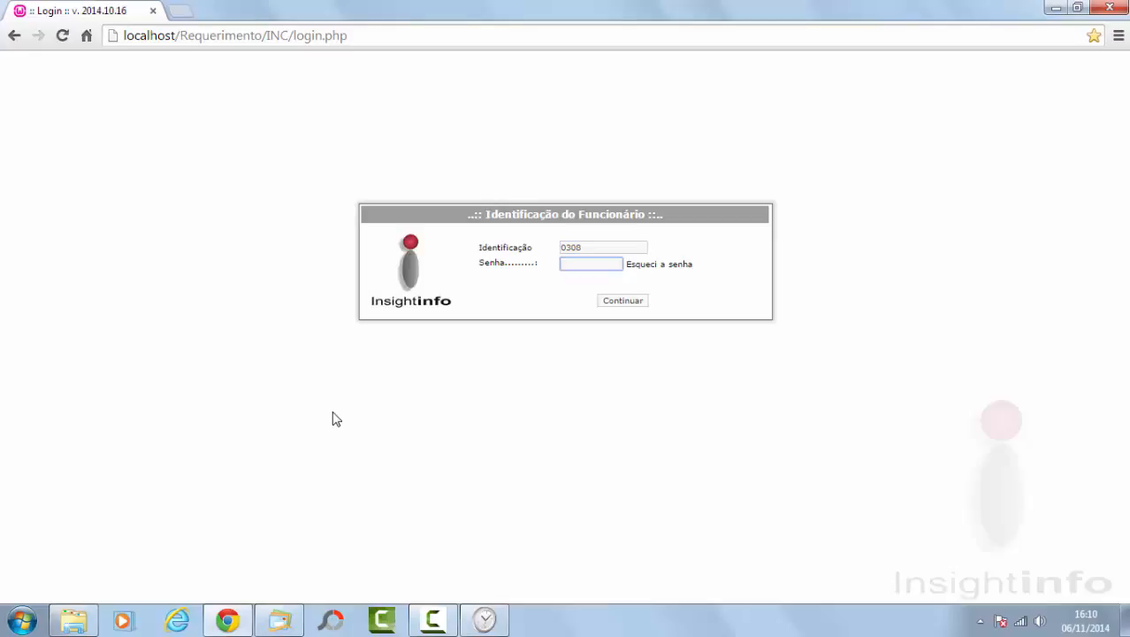
click(616, 301)
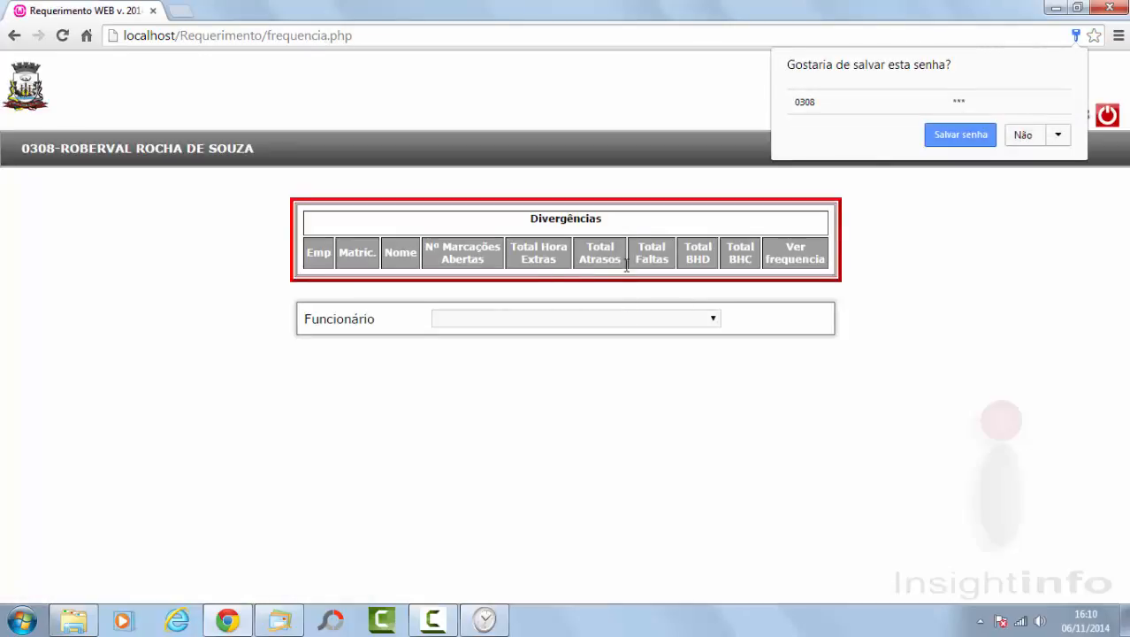
click(1024, 136)
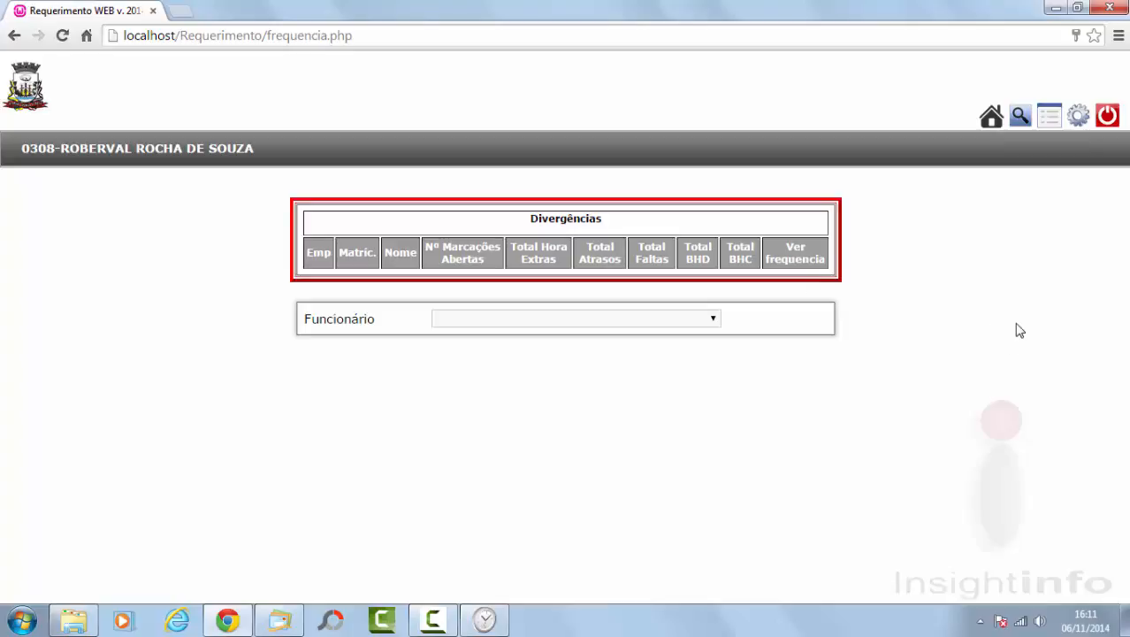
click(1021, 124)
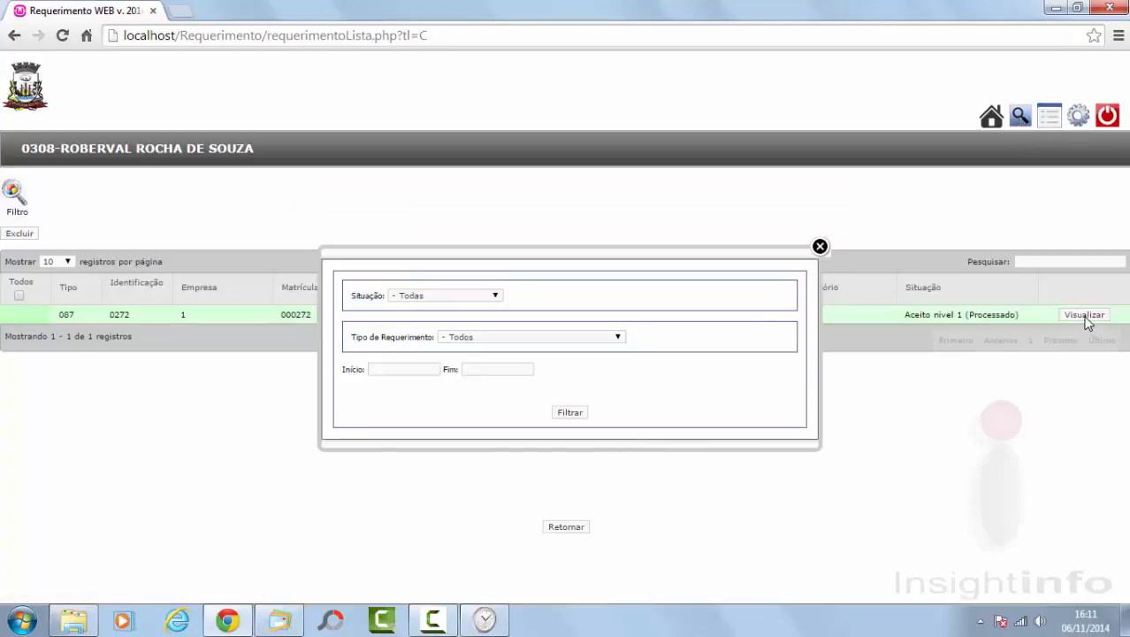
Step: View the 18/01/2013 request document showing Aceito nível 1 (Processado), then log out
click(820, 248)
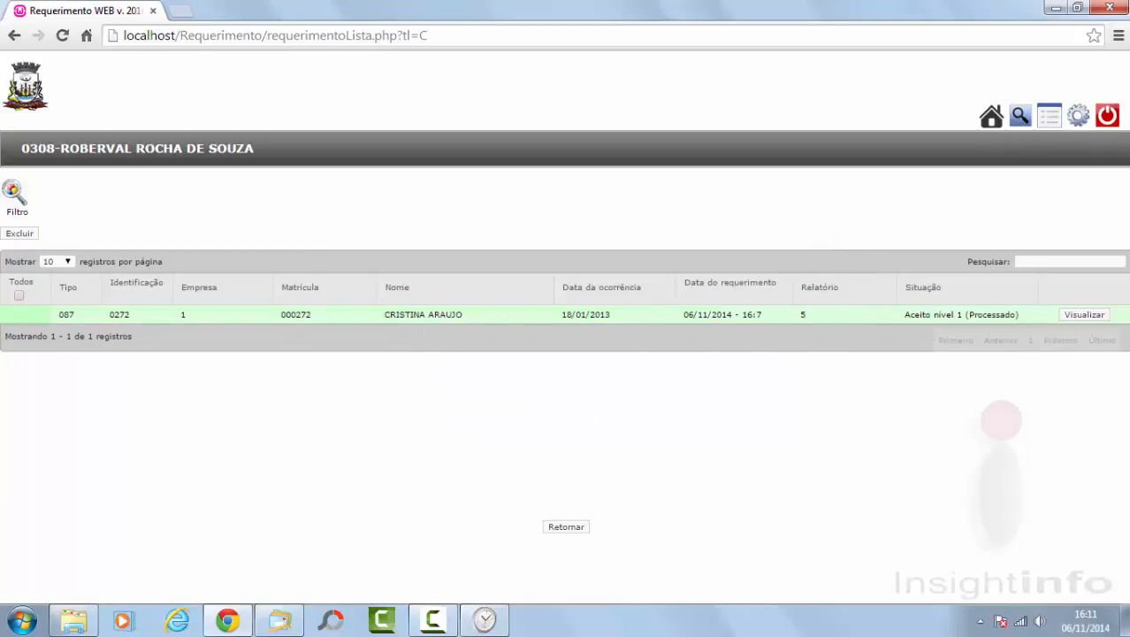
click(1072, 318)
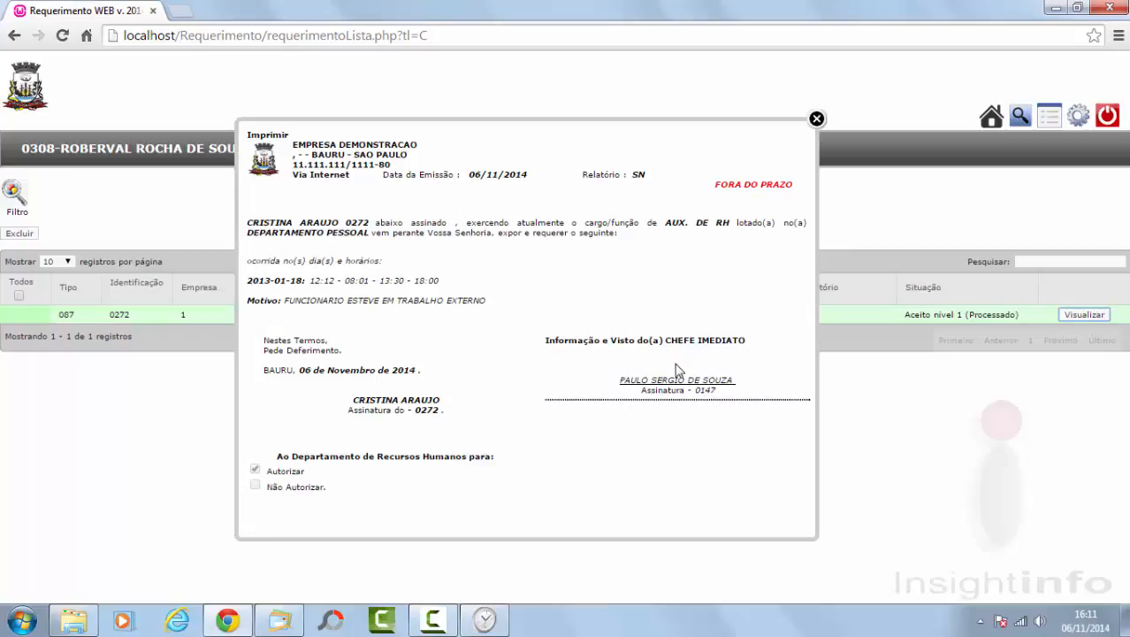
click(816, 119)
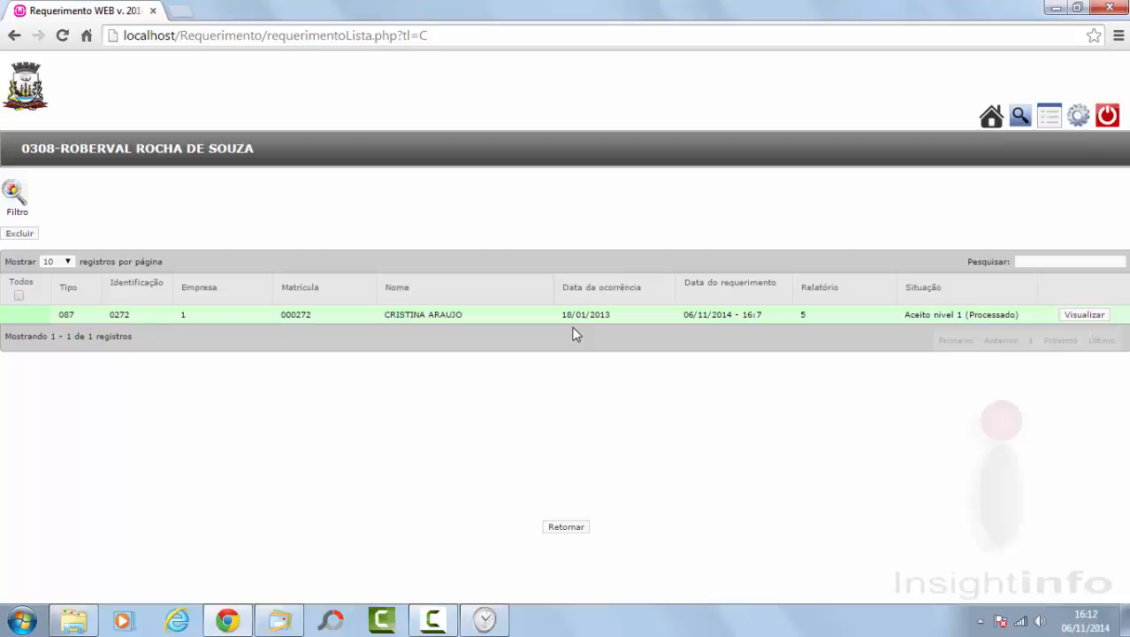
click(1109, 116)
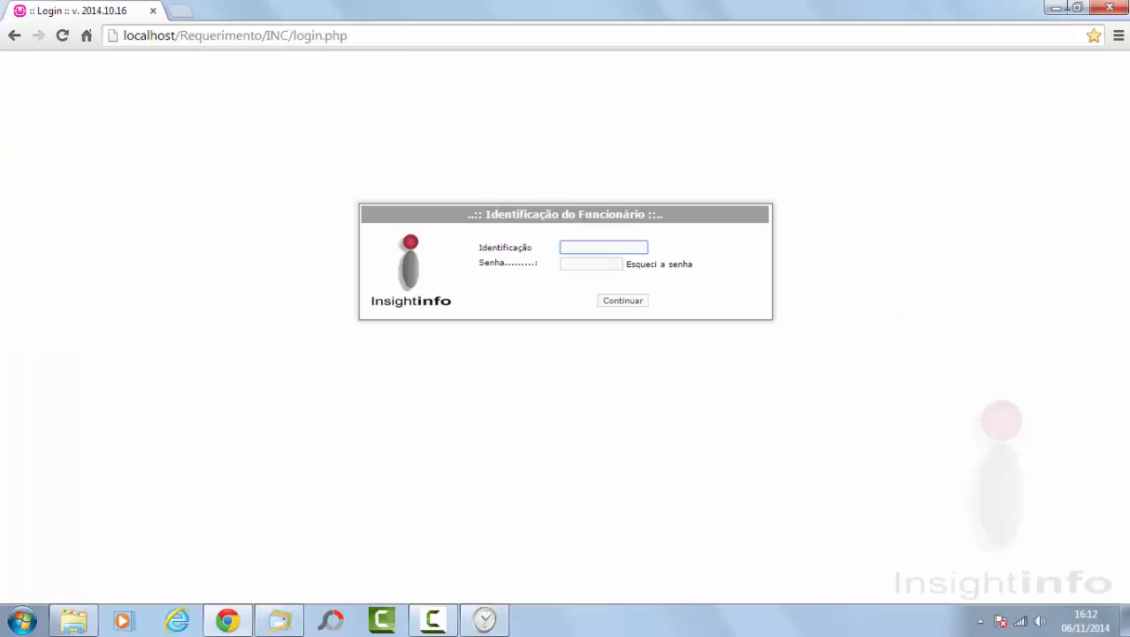
Step: Close Chrome, then close Zeus's Apurações and Roteiro de uso windows
click(1109, 8)
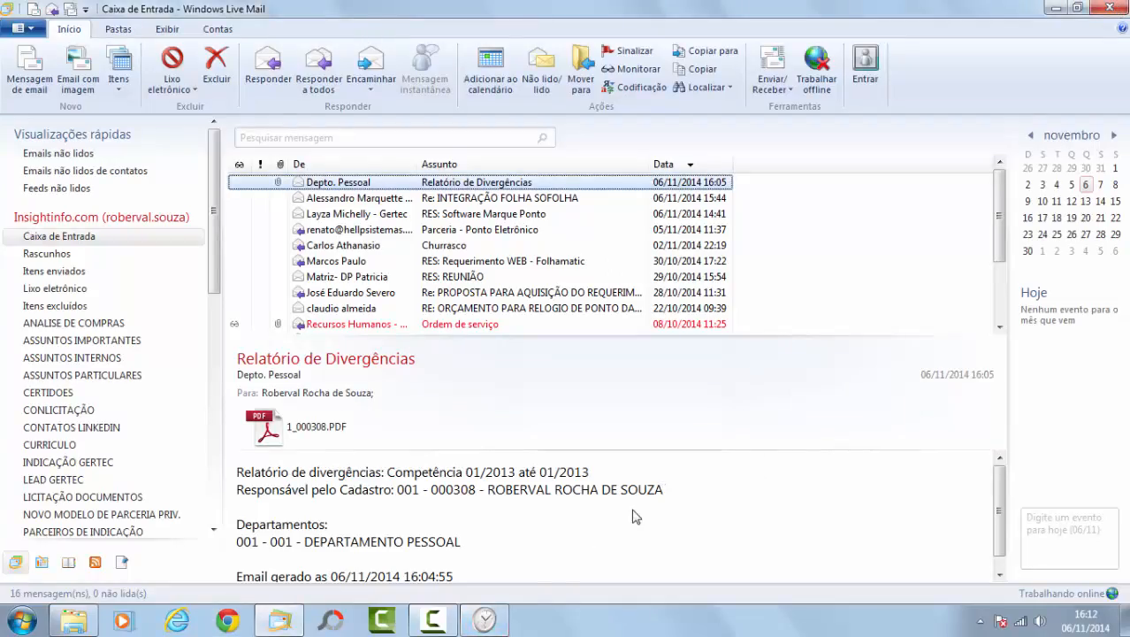
click(483, 630)
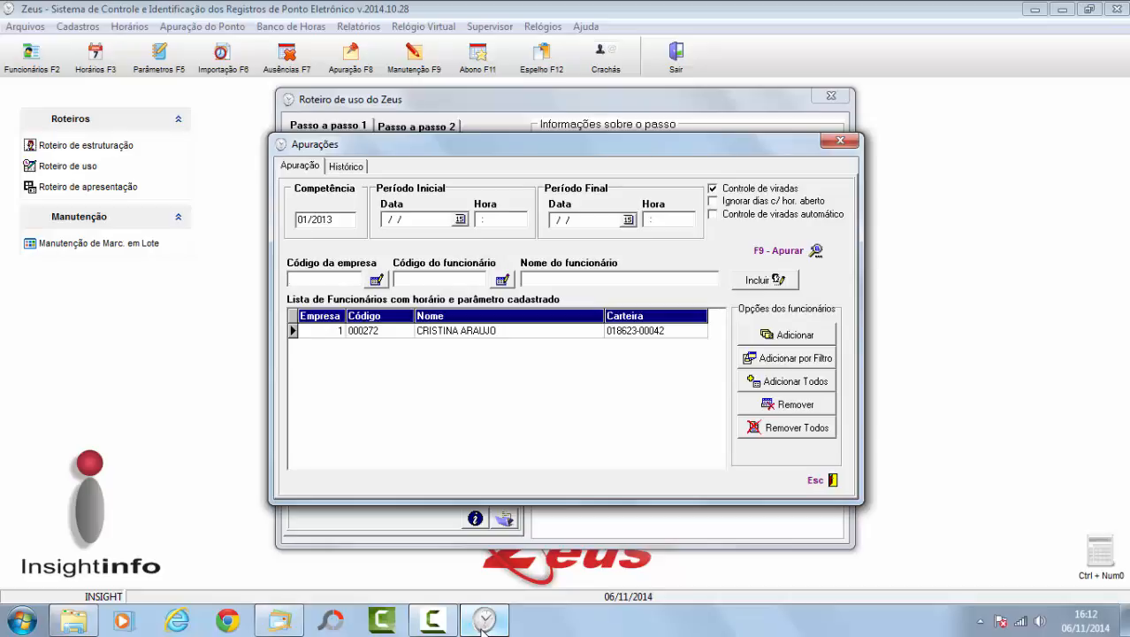
click(839, 144)
click(835, 97)
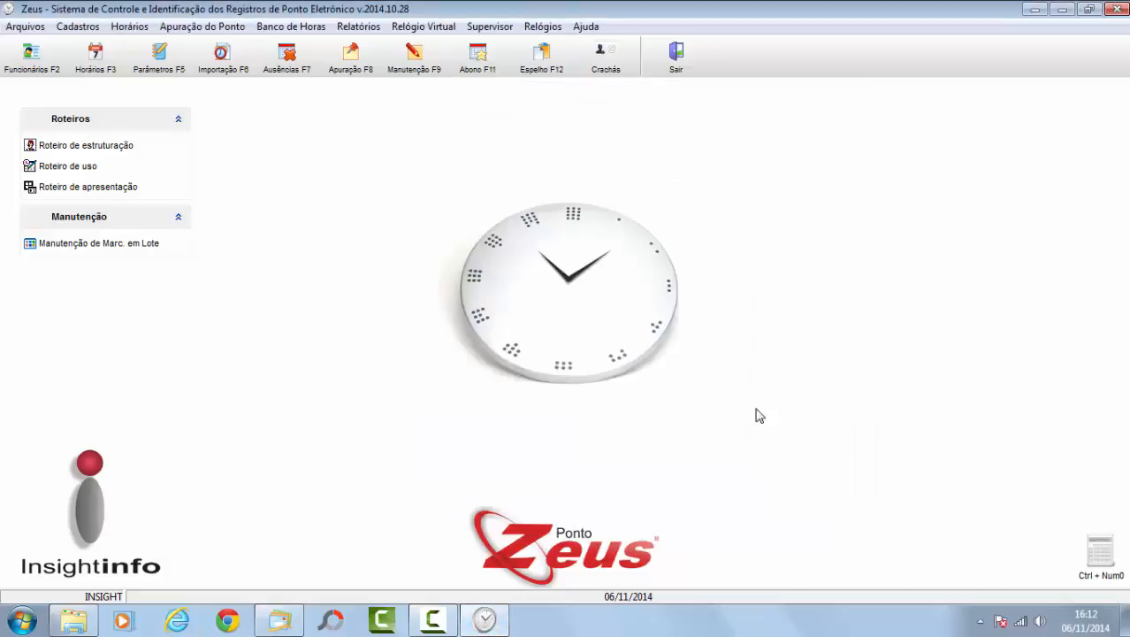